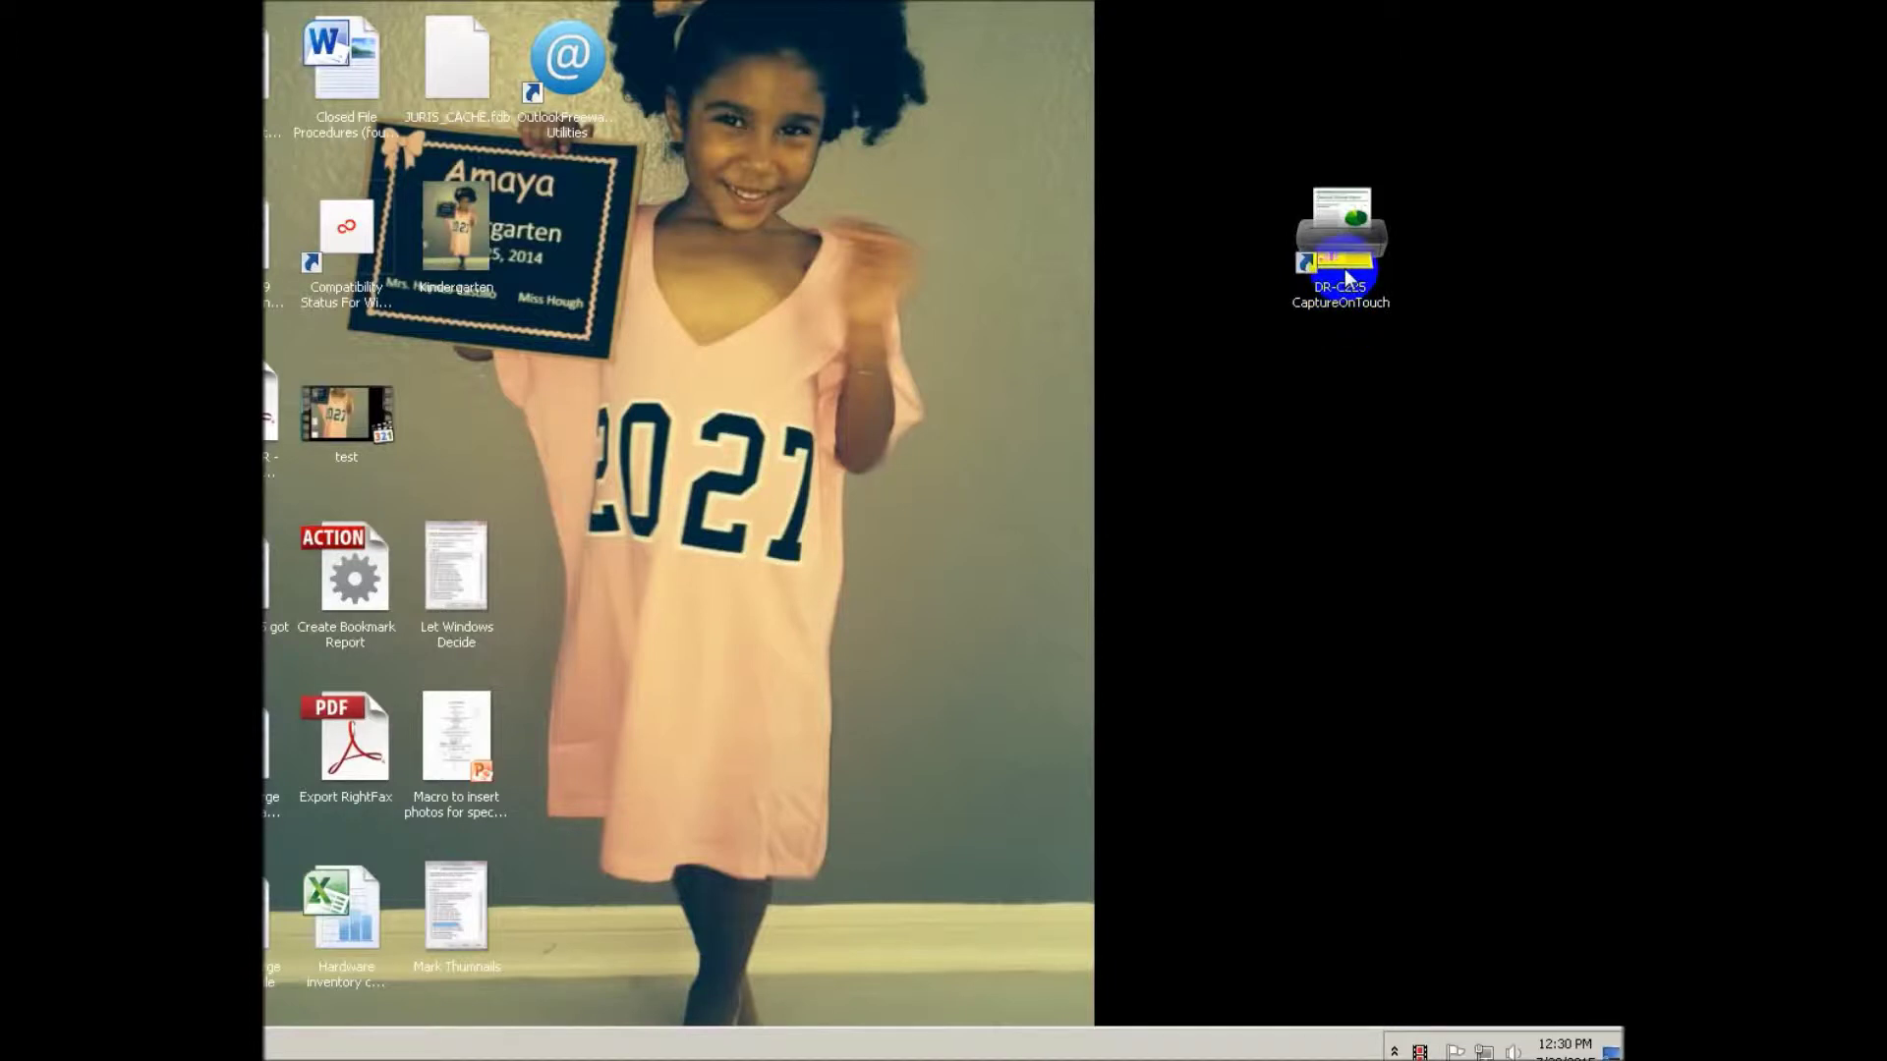
# Launch DR-C225 CaptureOnTouch and start a scan with the grayscale PDF shortcut
pyautogui.doubleClick(1347, 275)
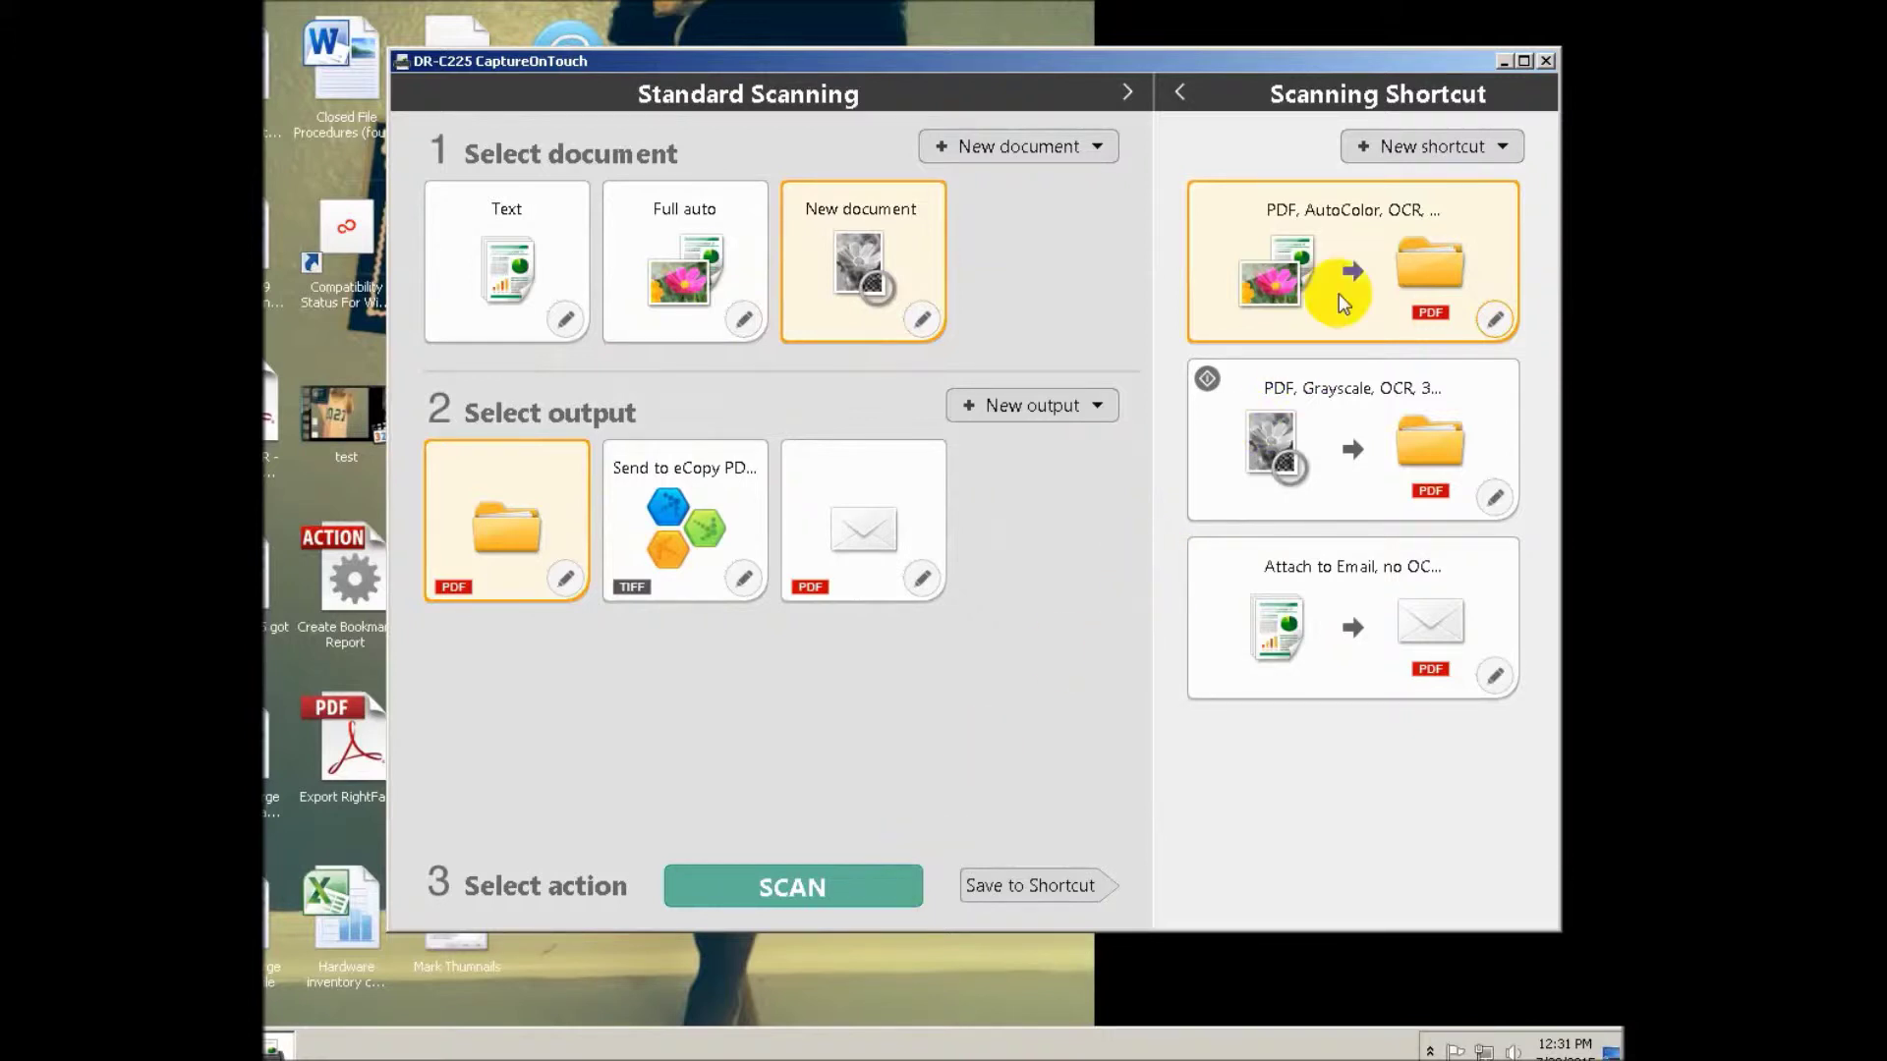
pyautogui.click(1354, 447)
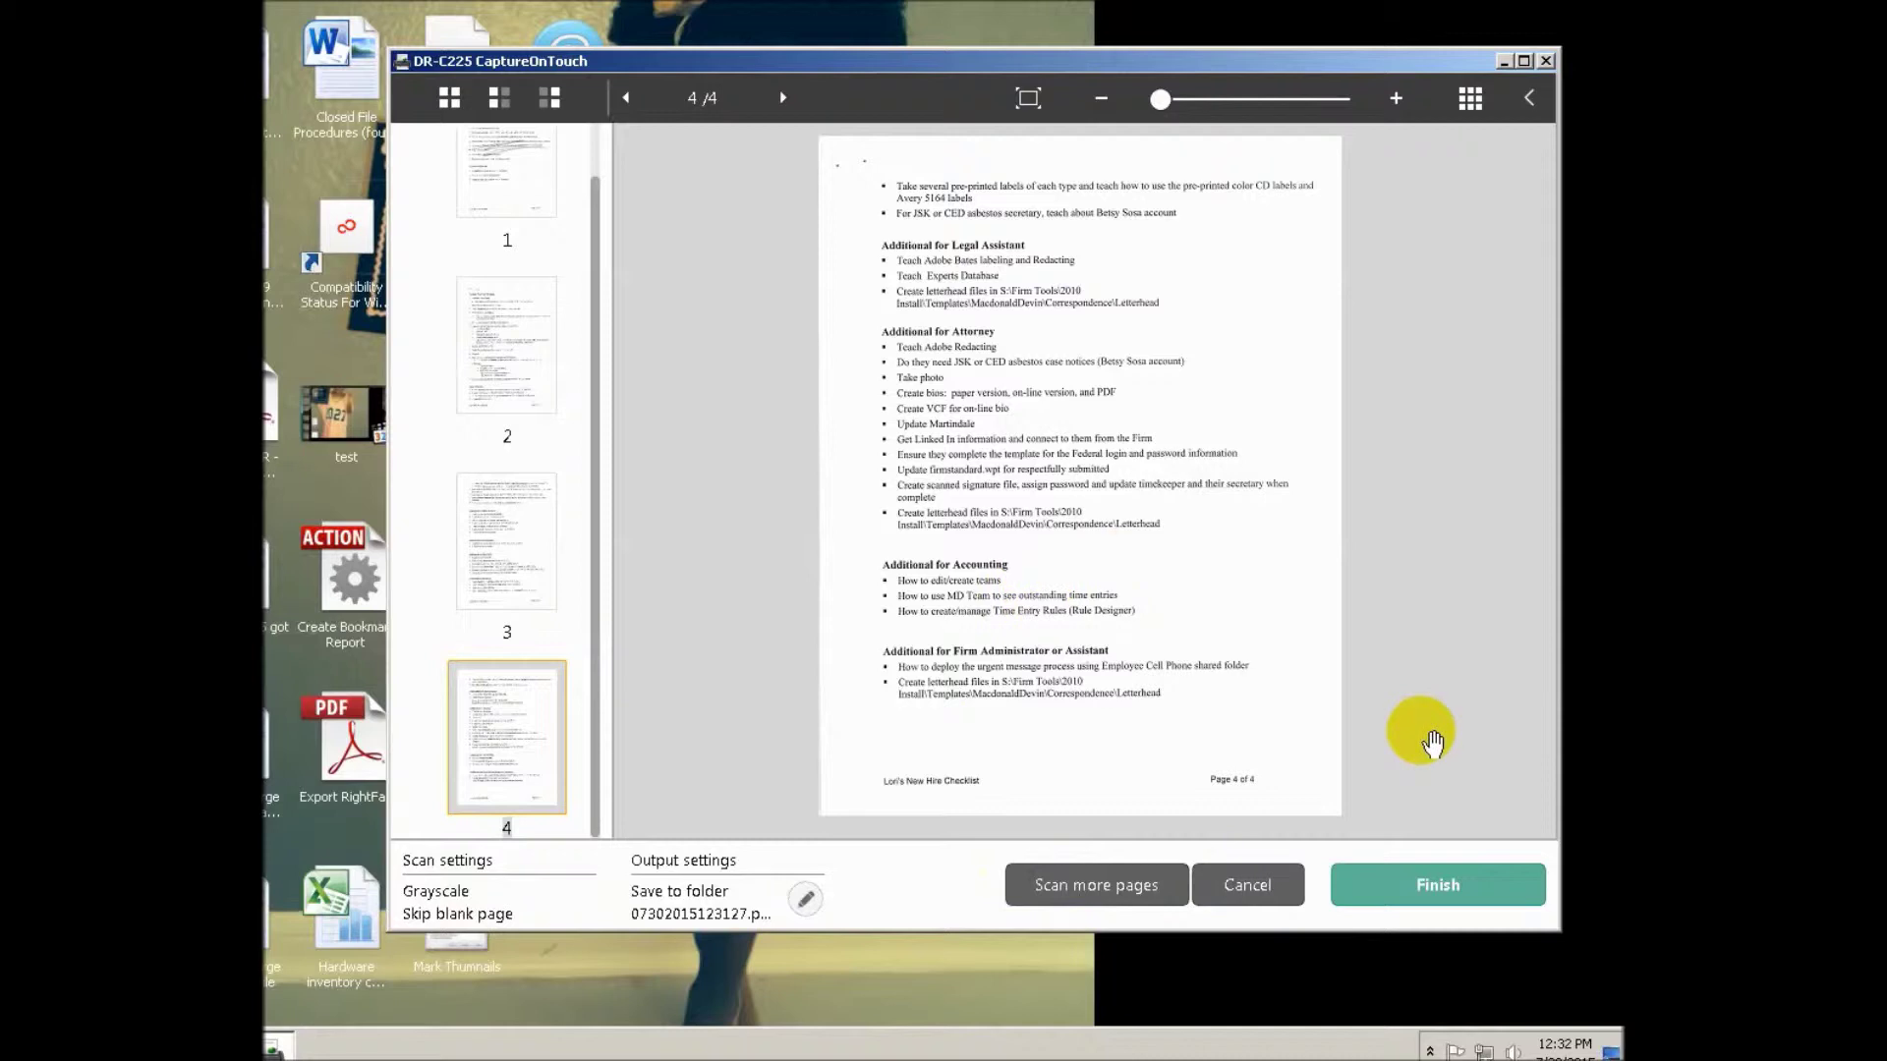
# Finish the four-page grayscale scan and save it as a PDF
pyautogui.click(1372, 887)
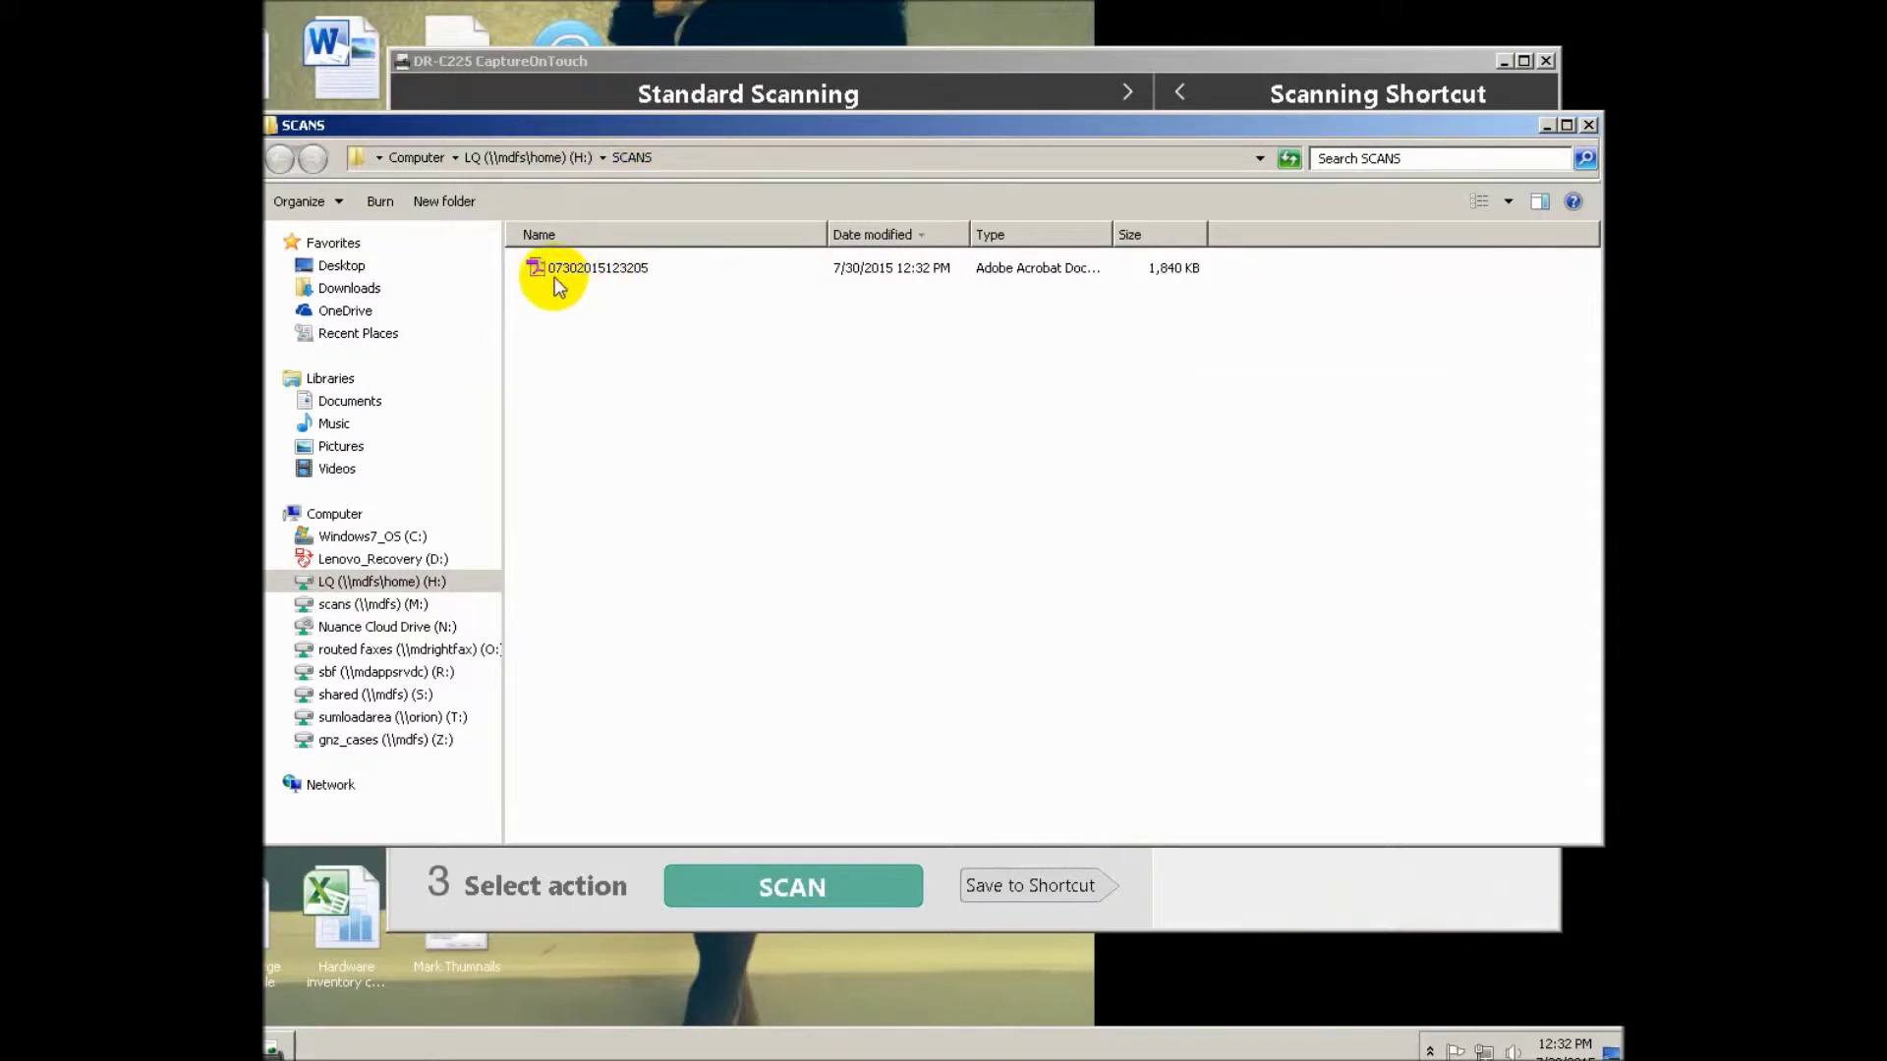
# Select the new scan 07302015123205.pdf in the SCANS folder to open it in Acrobat
pyautogui.click(629, 272)
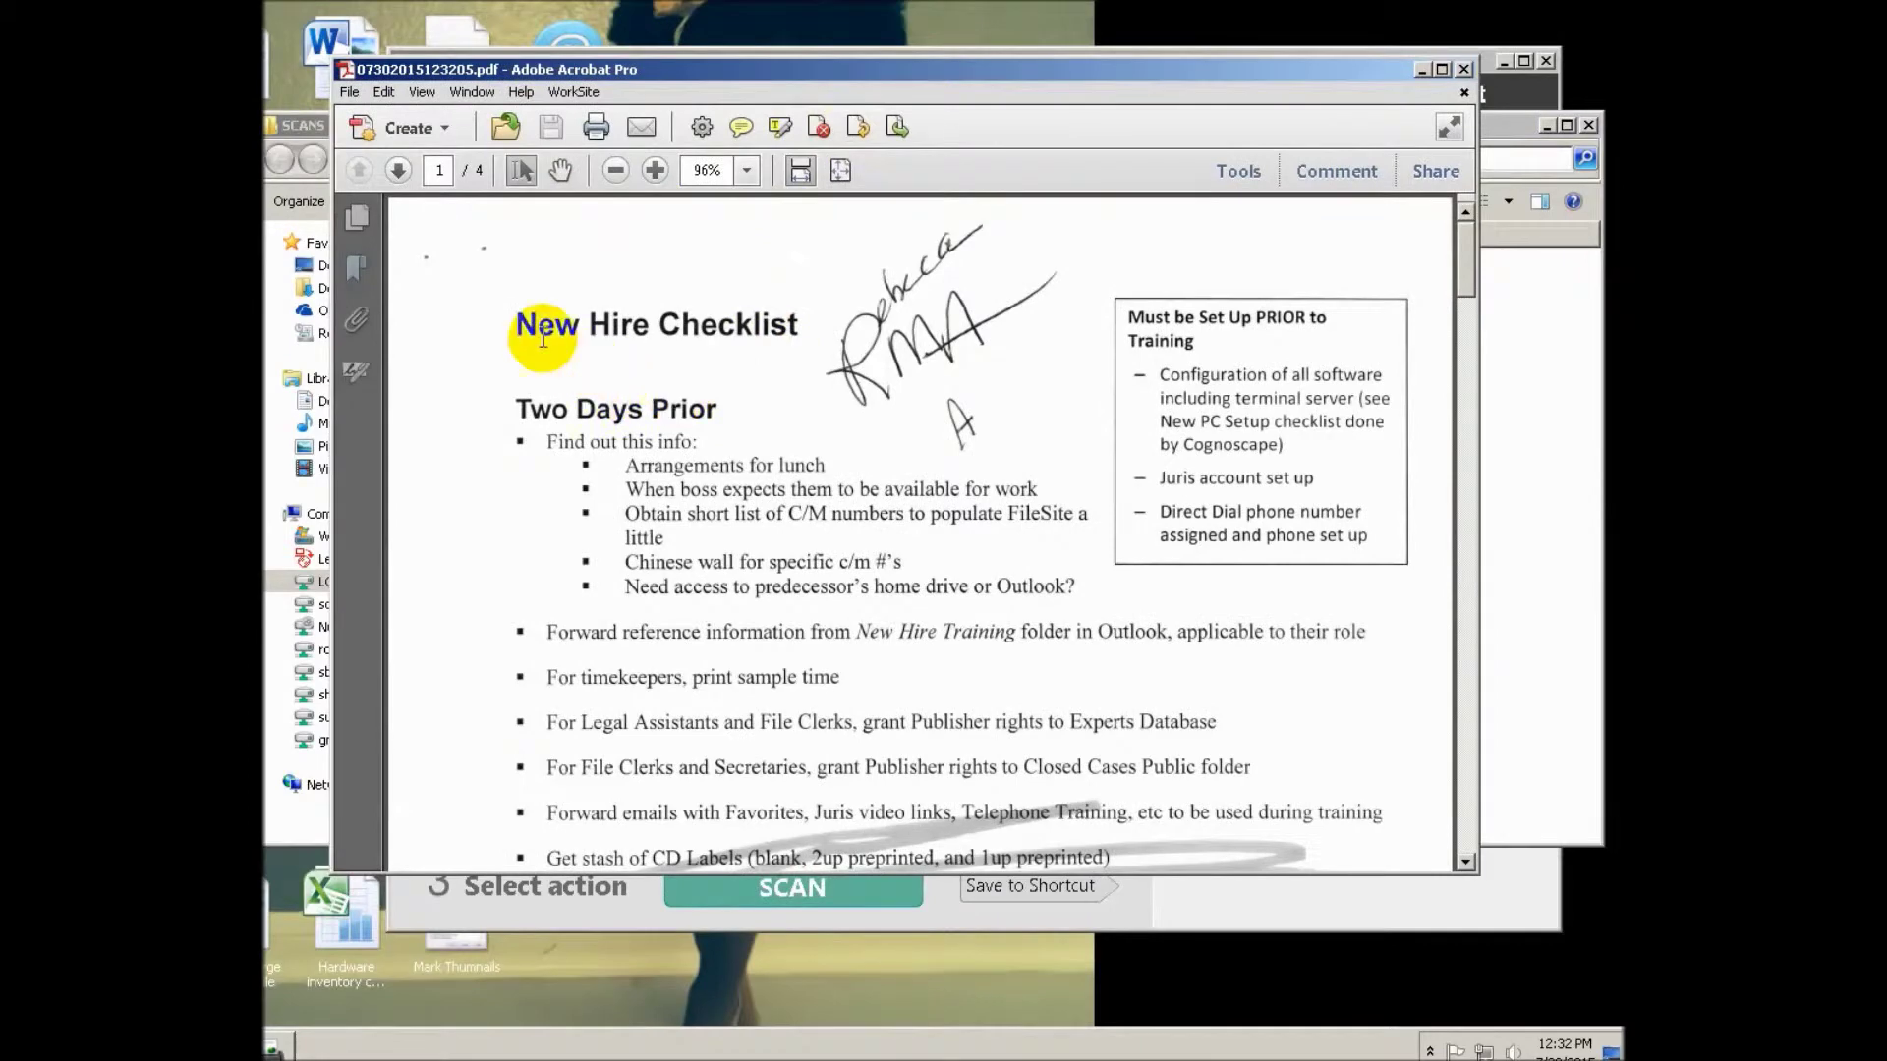
# Select the checklist text and bring up its Copy options to test OCR
pyautogui.moveTo(518, 325); pyautogui.dragTo(1144, 851)
pyautogui.scroll(-3, 1145, 851)
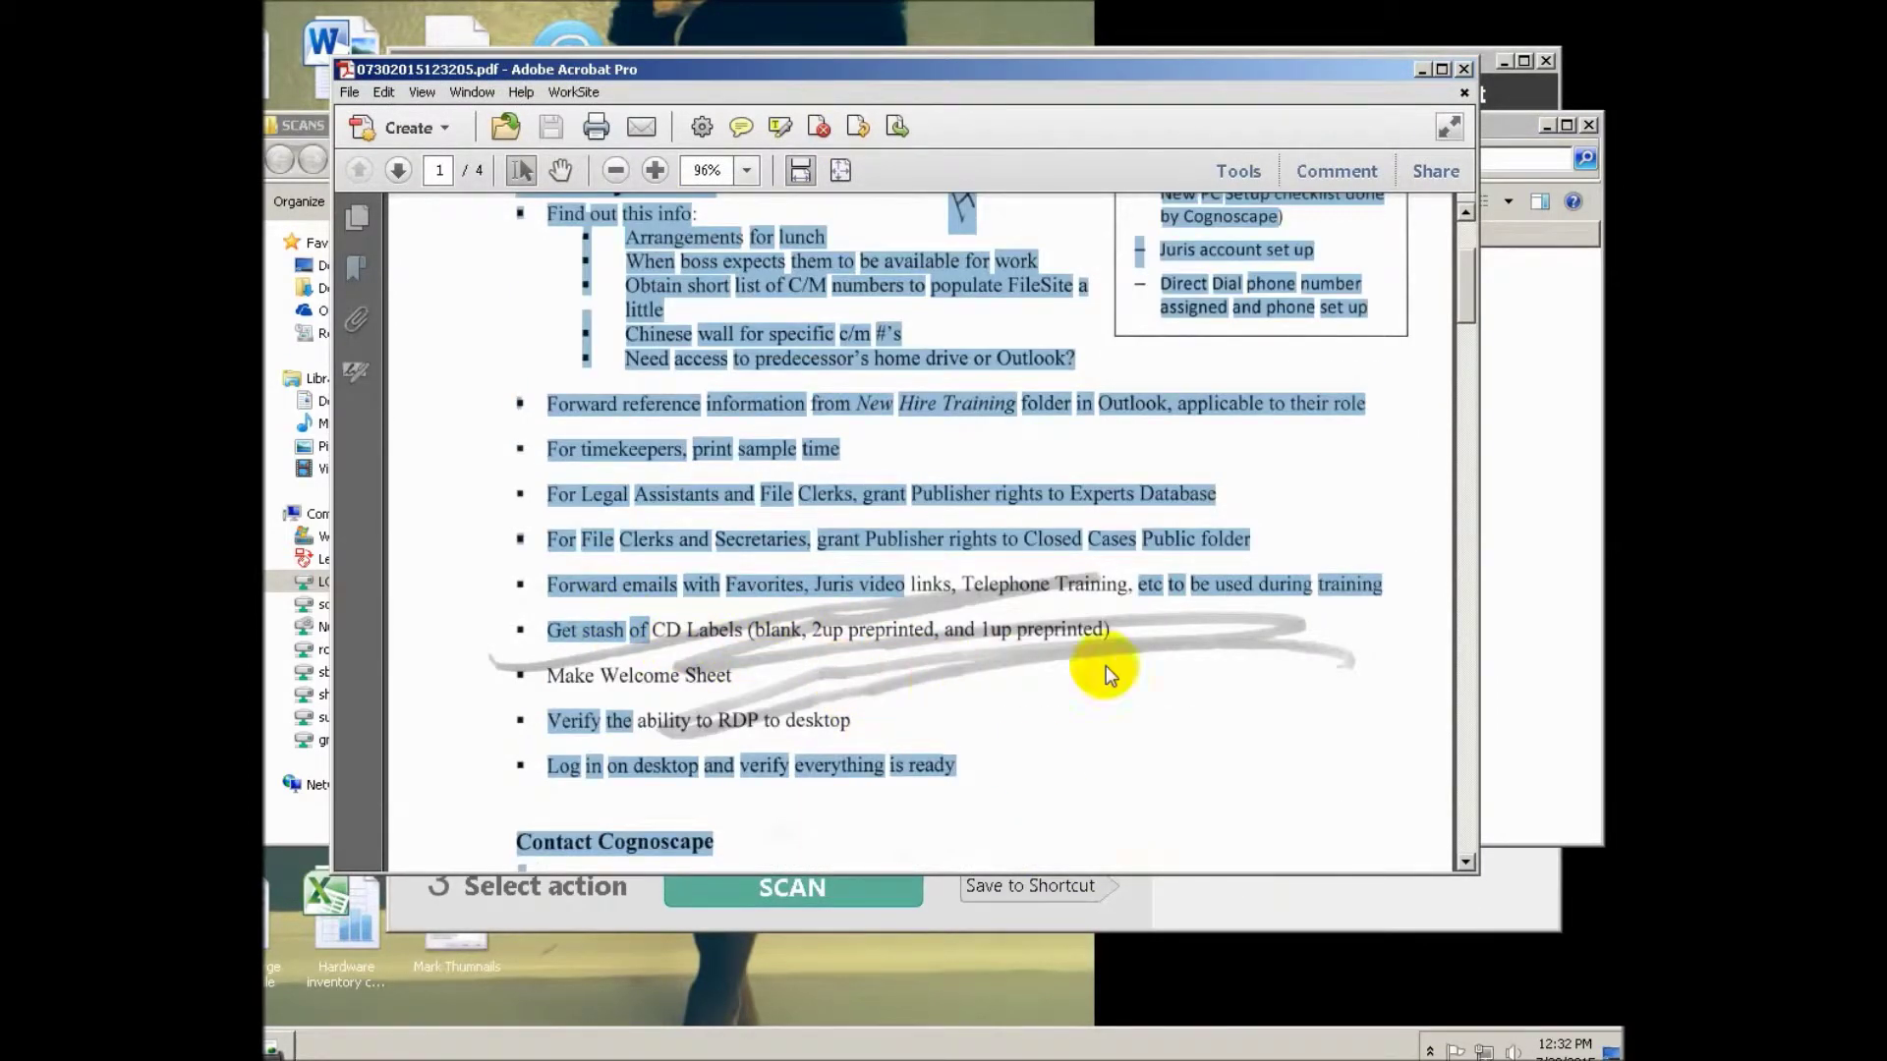
pyautogui.scroll(-6, 896, 647)
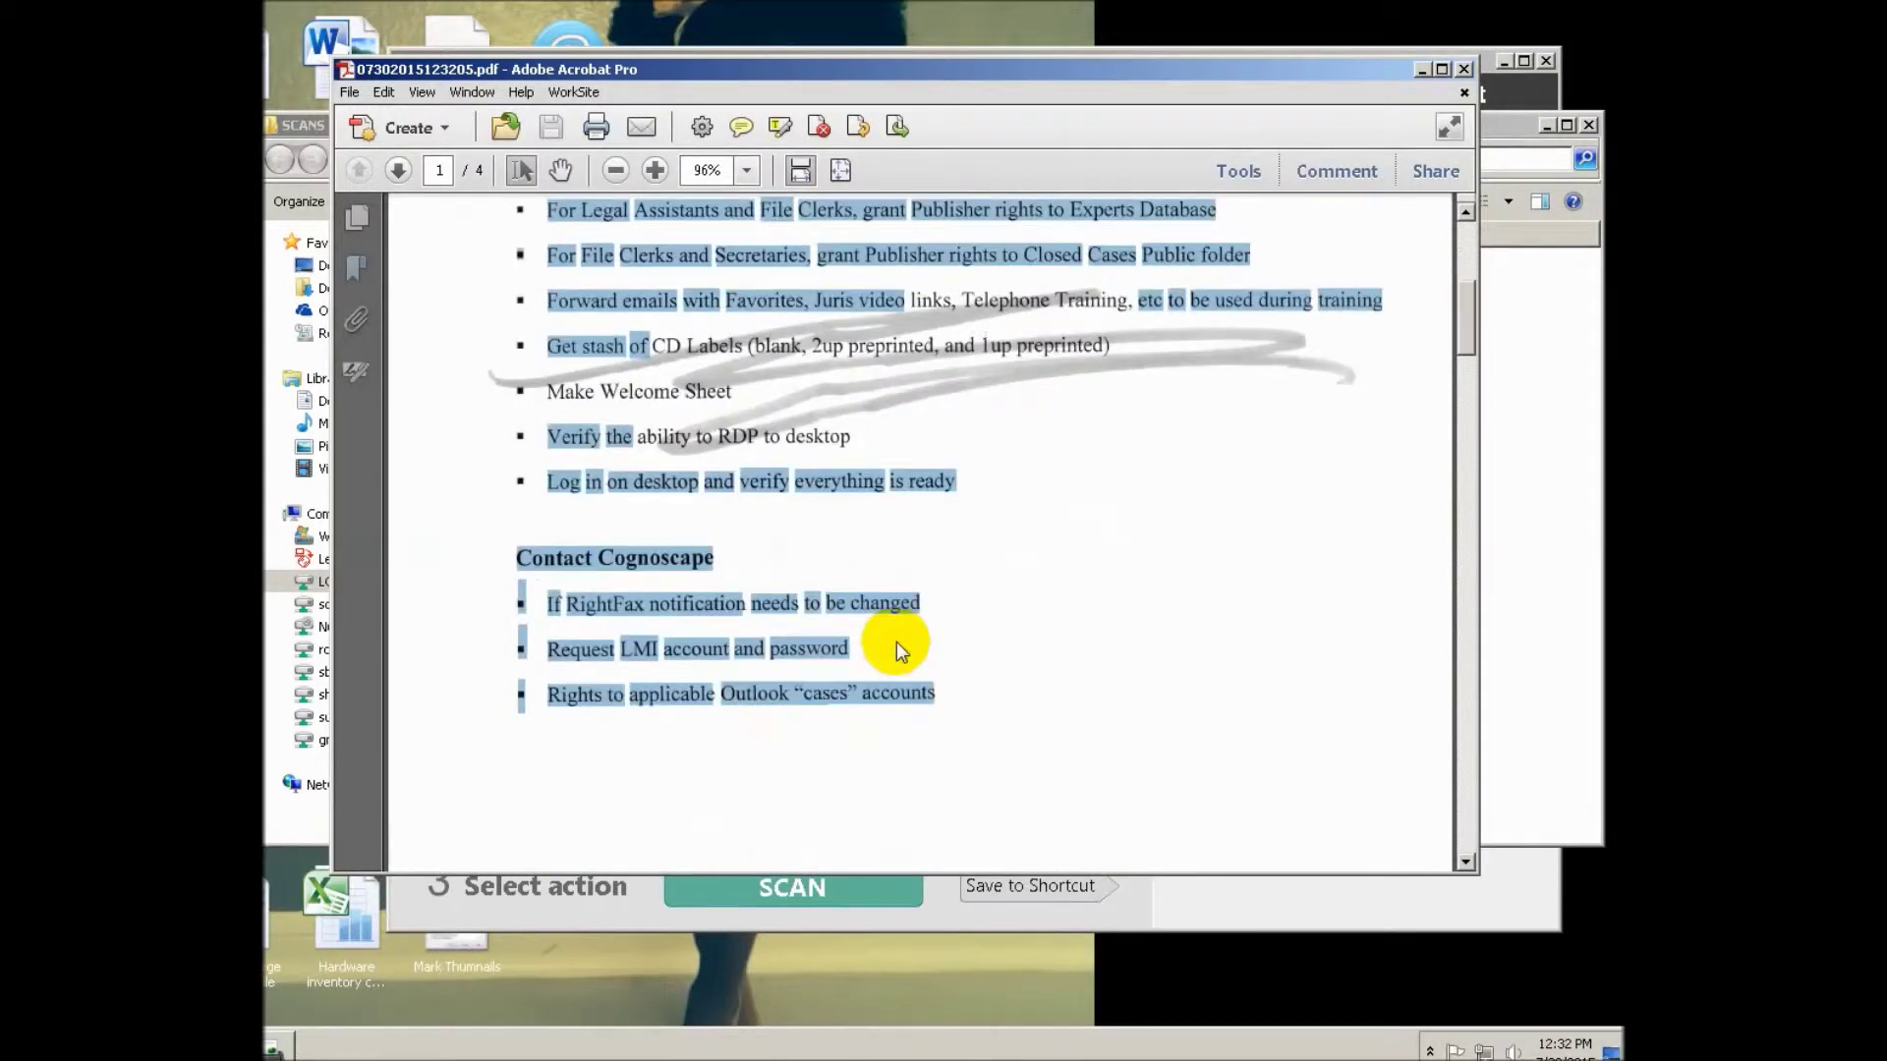
pyautogui.scroll(5, 896, 644)
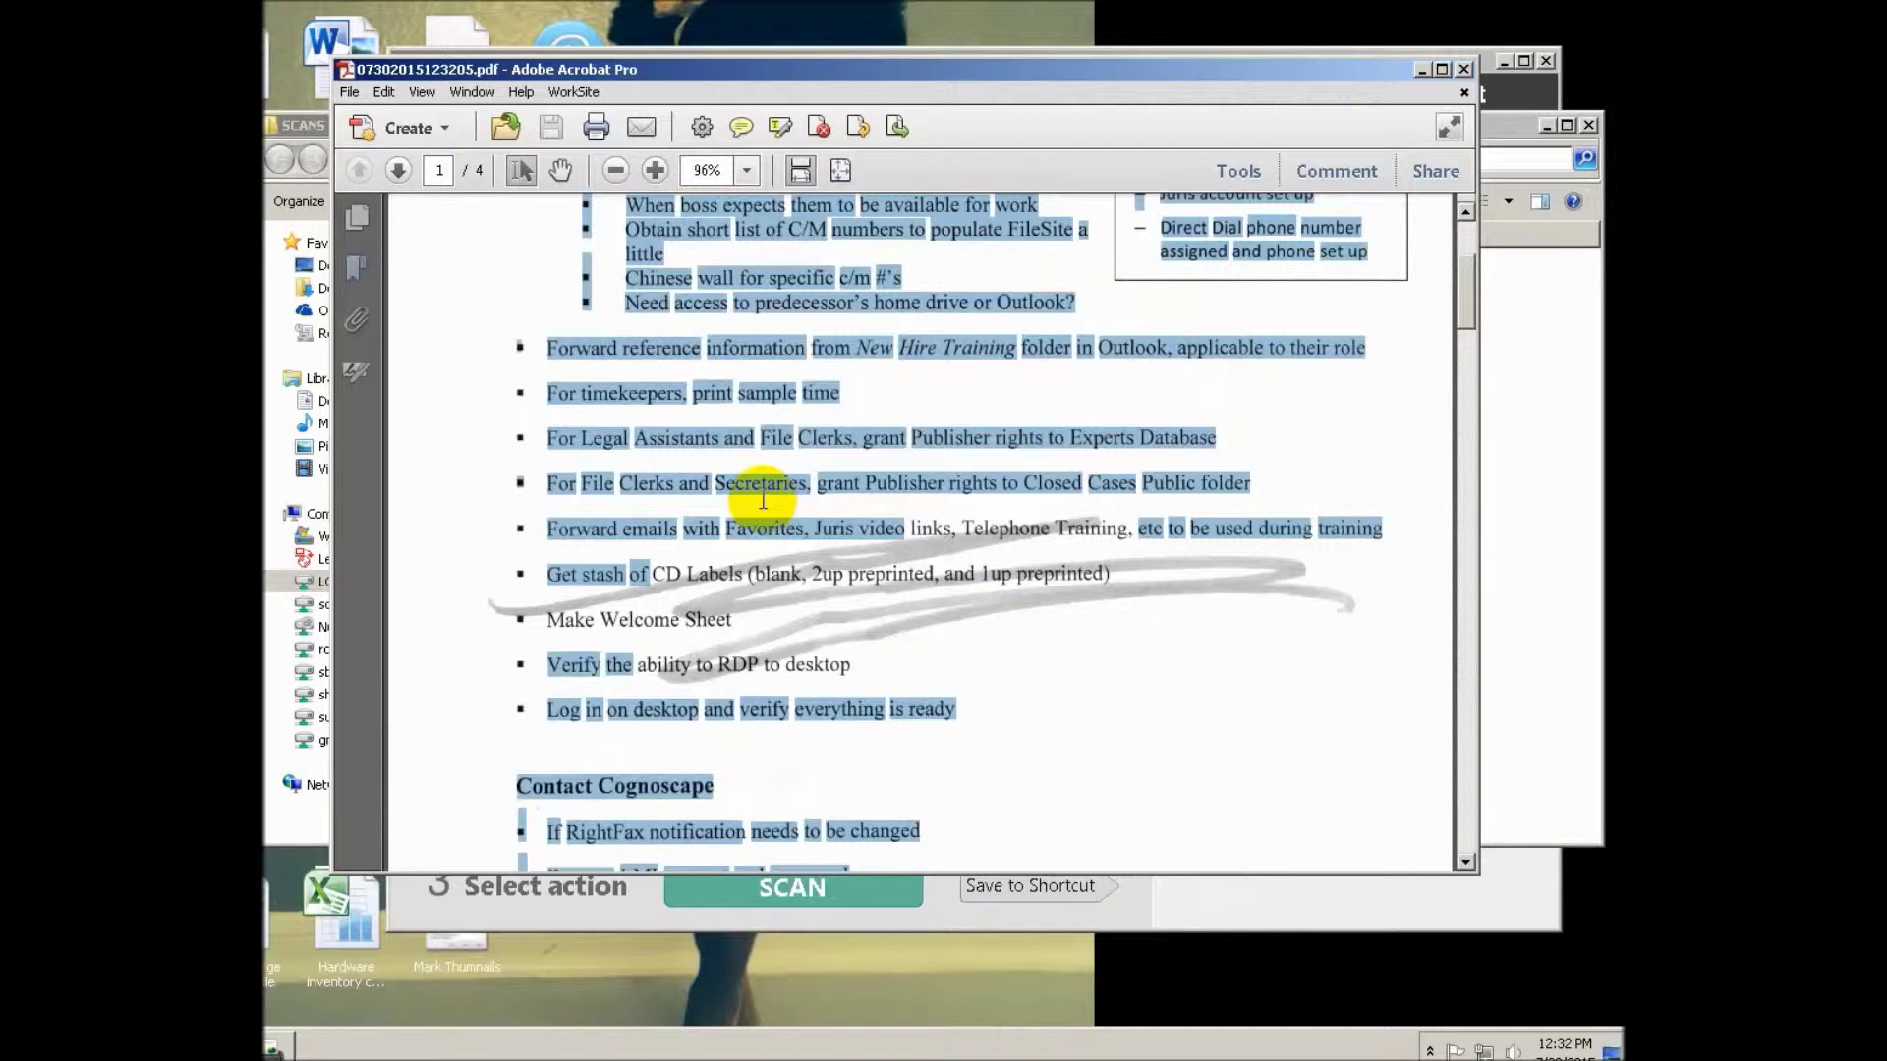
pyautogui.rightClick(706, 238)
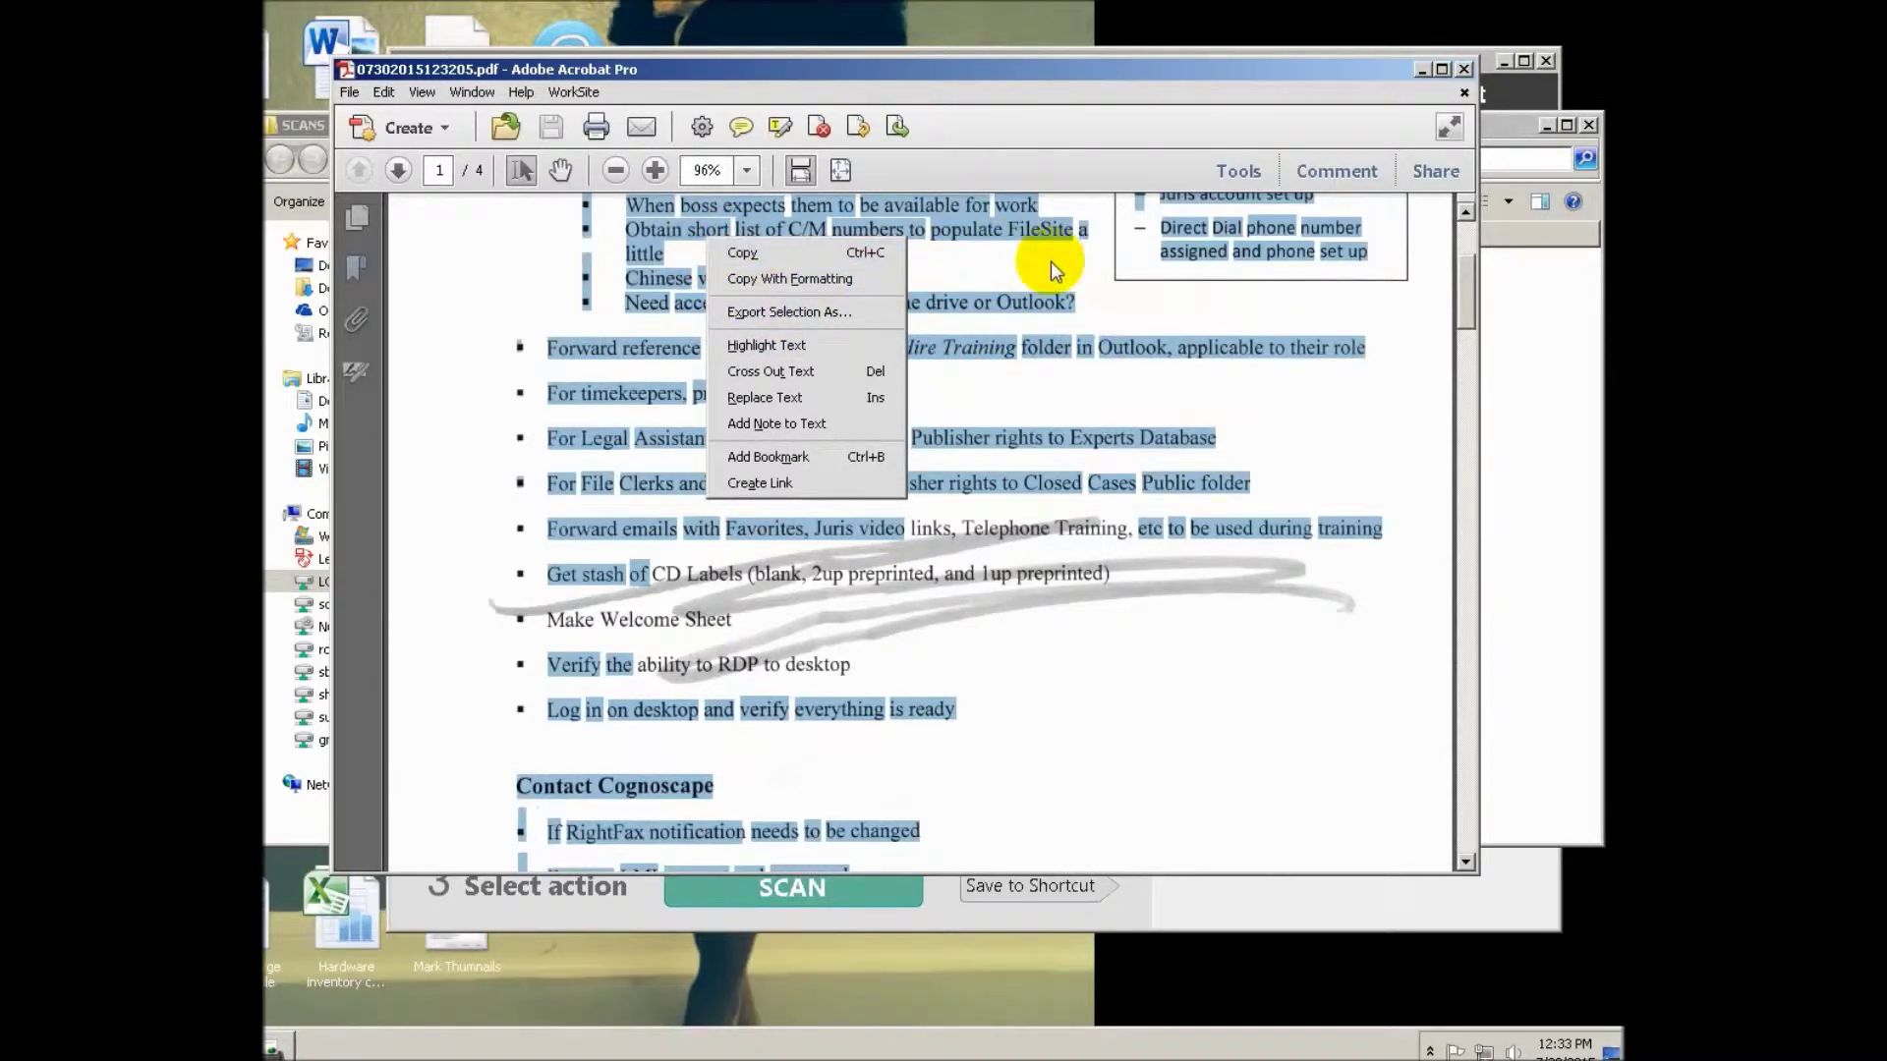
# Clear the selection and select just the lines from Obtain through Need access
pyautogui.click(1072, 239)
pyautogui.click(1072, 236)
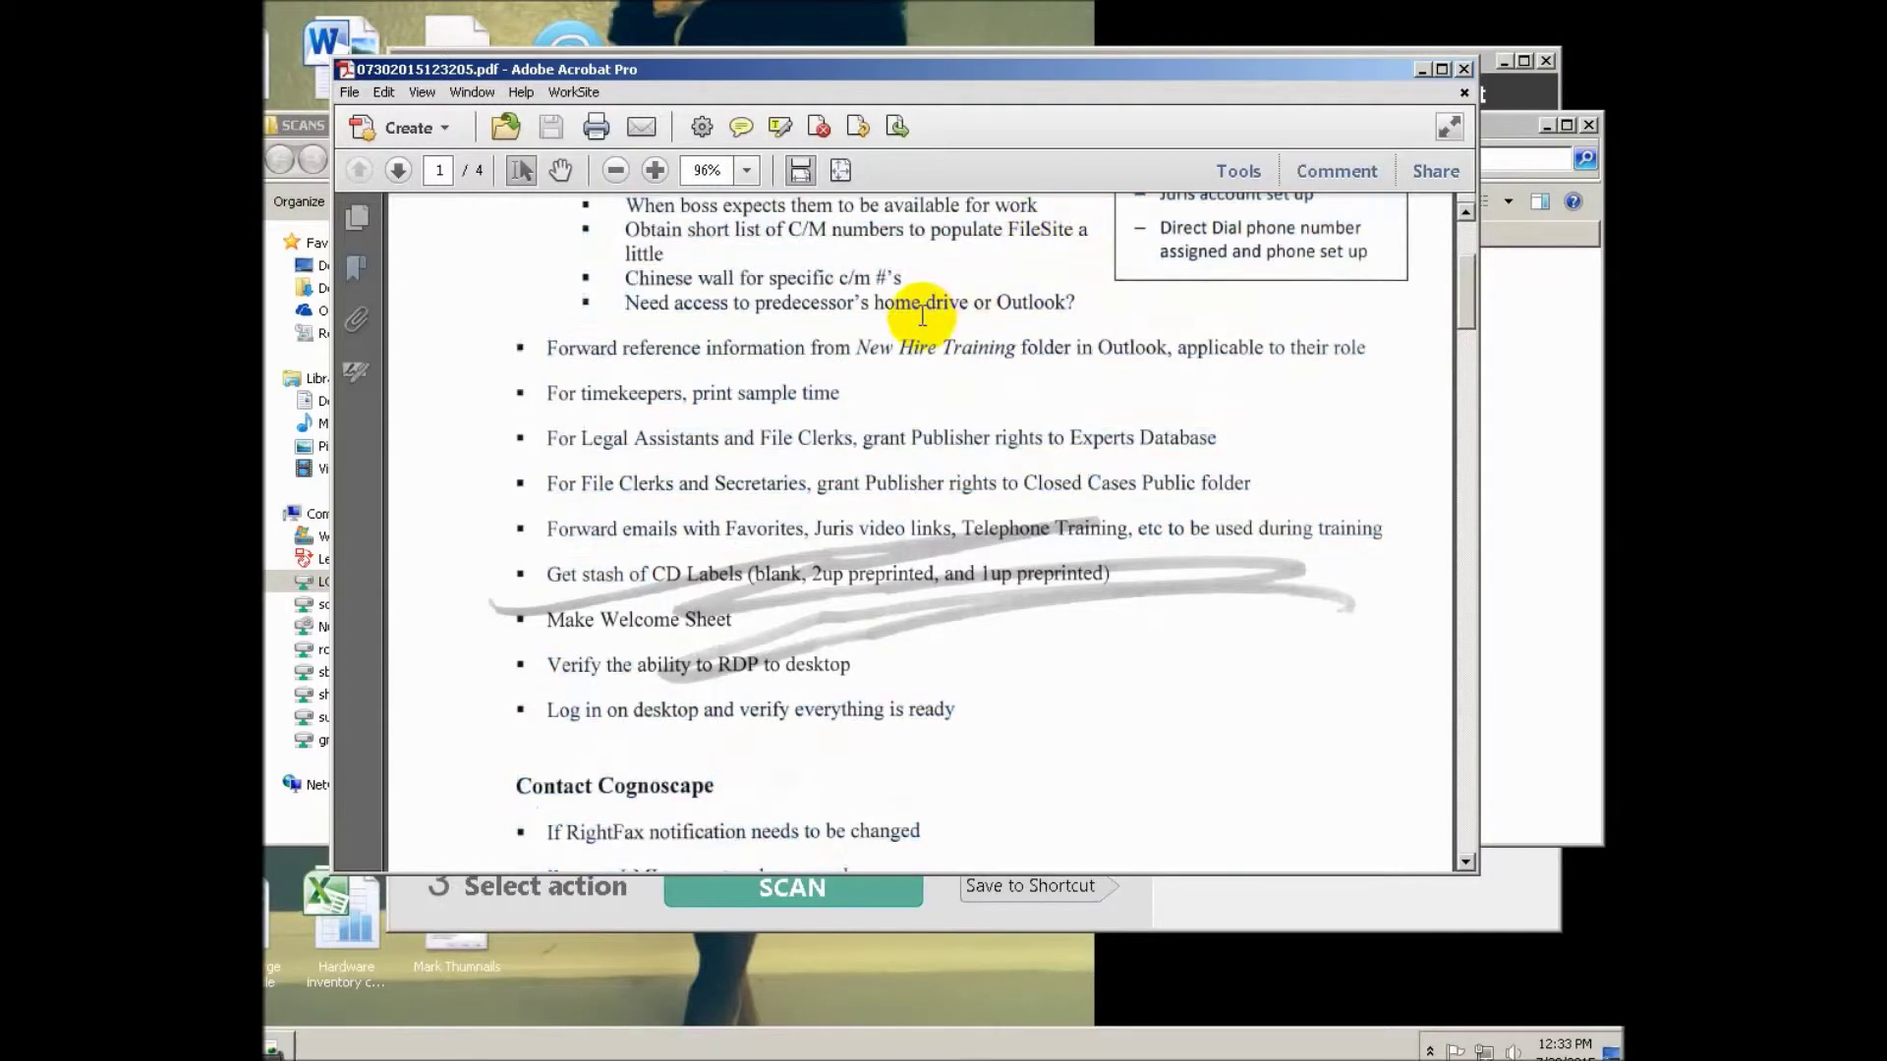
pyautogui.scroll(1, 919, 300)
pyautogui.moveTo(625, 284); pyautogui.dragTo(728, 359)
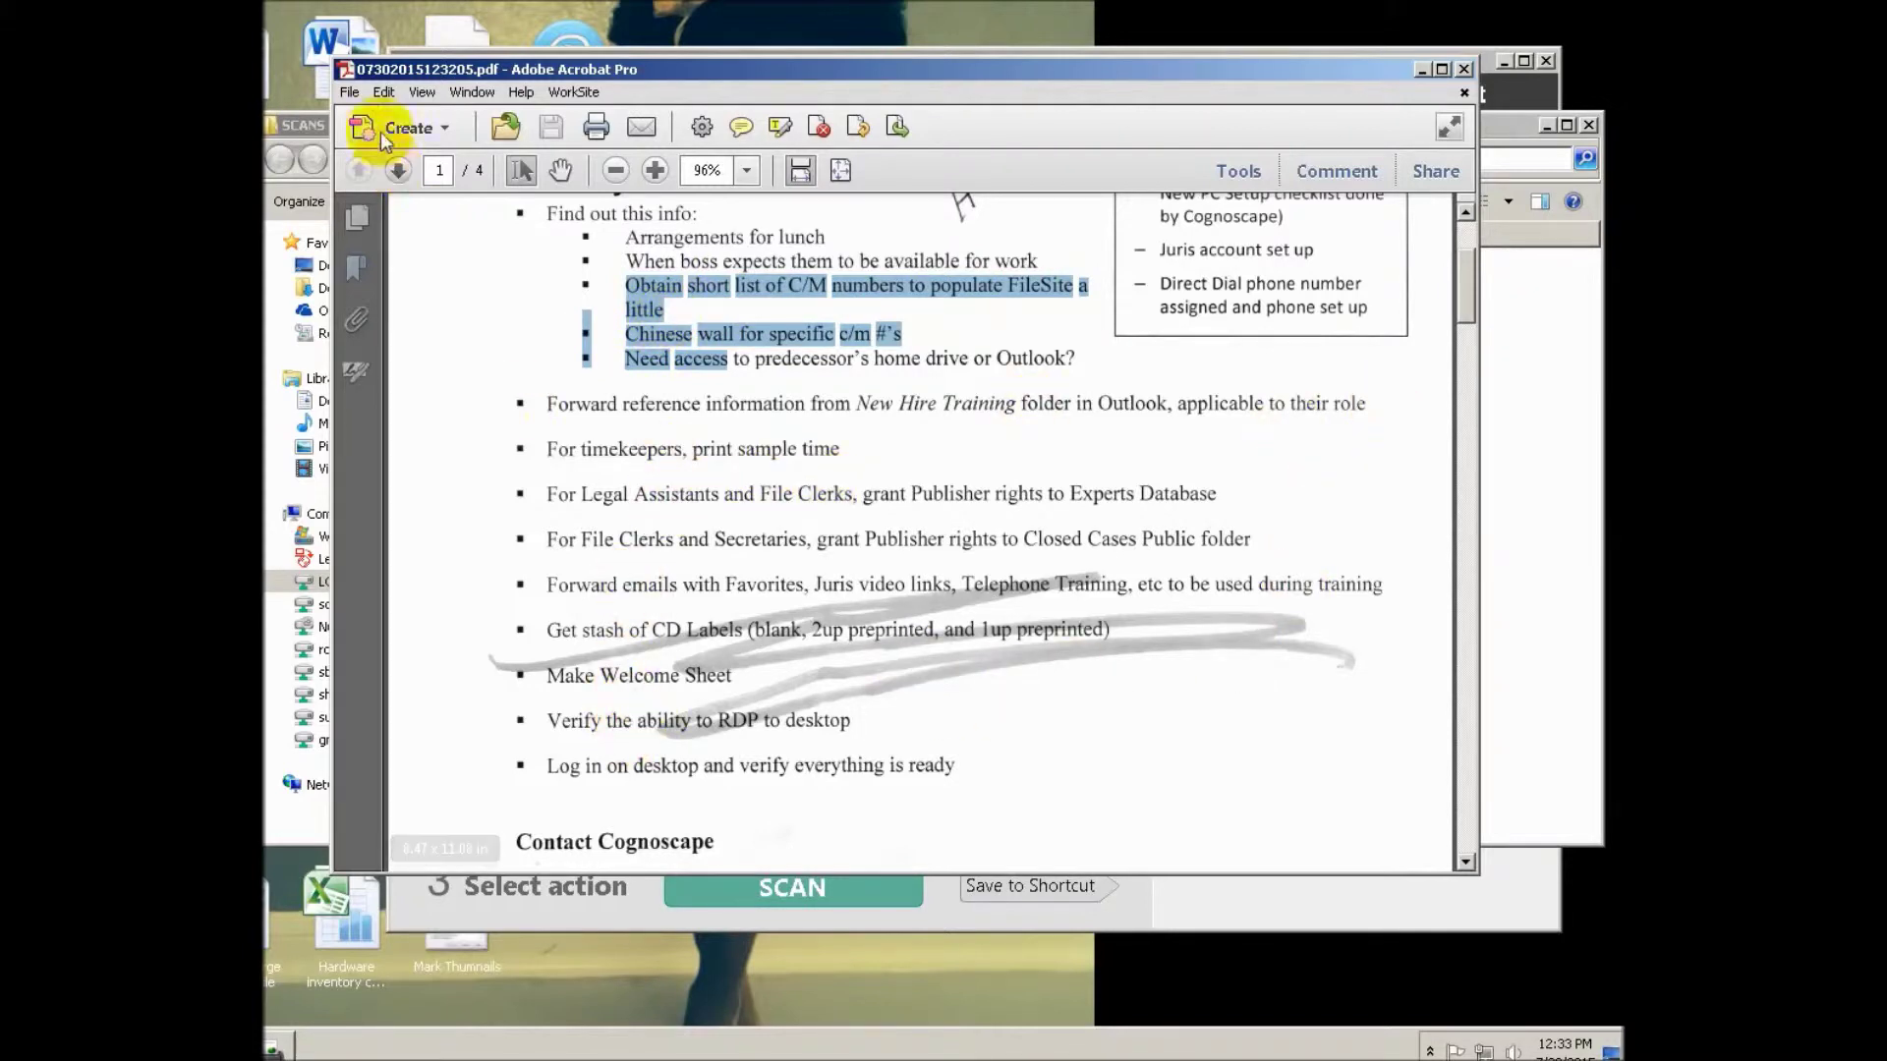
# Show Acrobat's Save As export formats, then start an AutoColor PDF scan in CaptureOnTouch
pyautogui.click(351, 93)
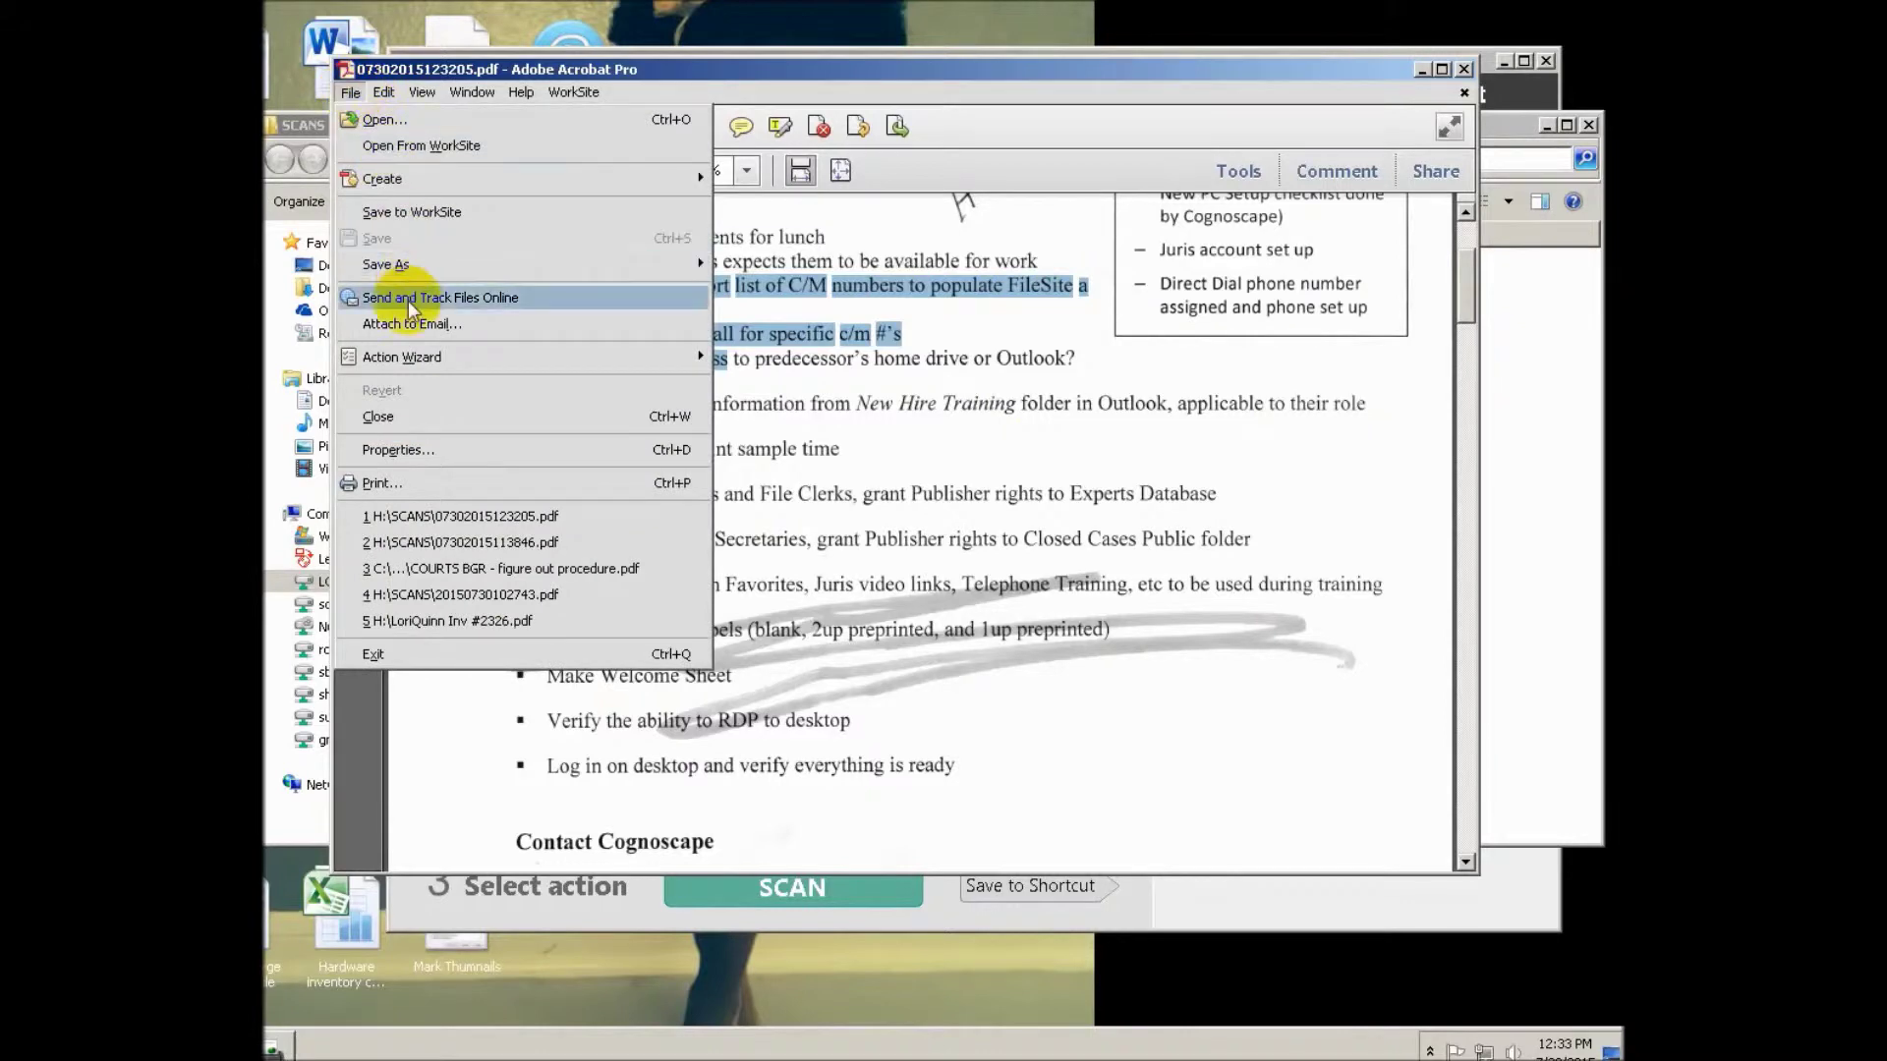
pyautogui.moveTo(417, 267)
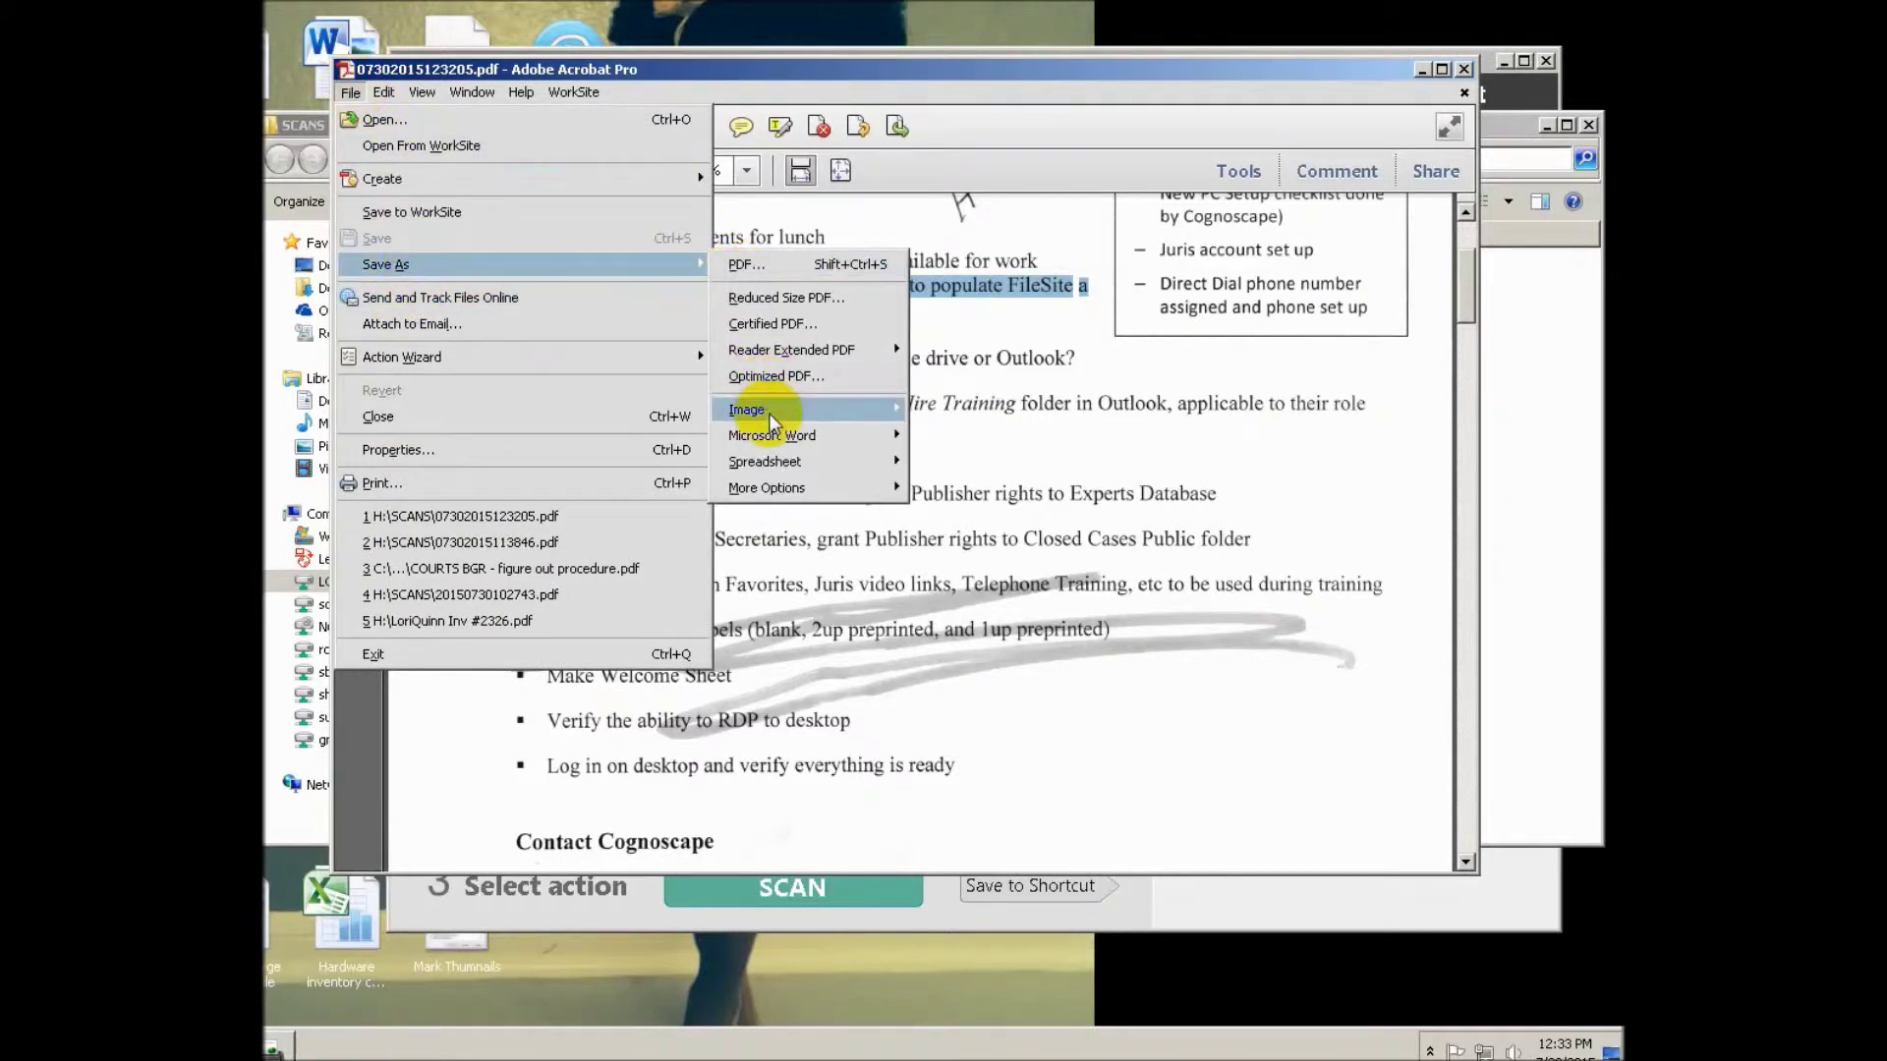
pyautogui.moveTo(771, 440)
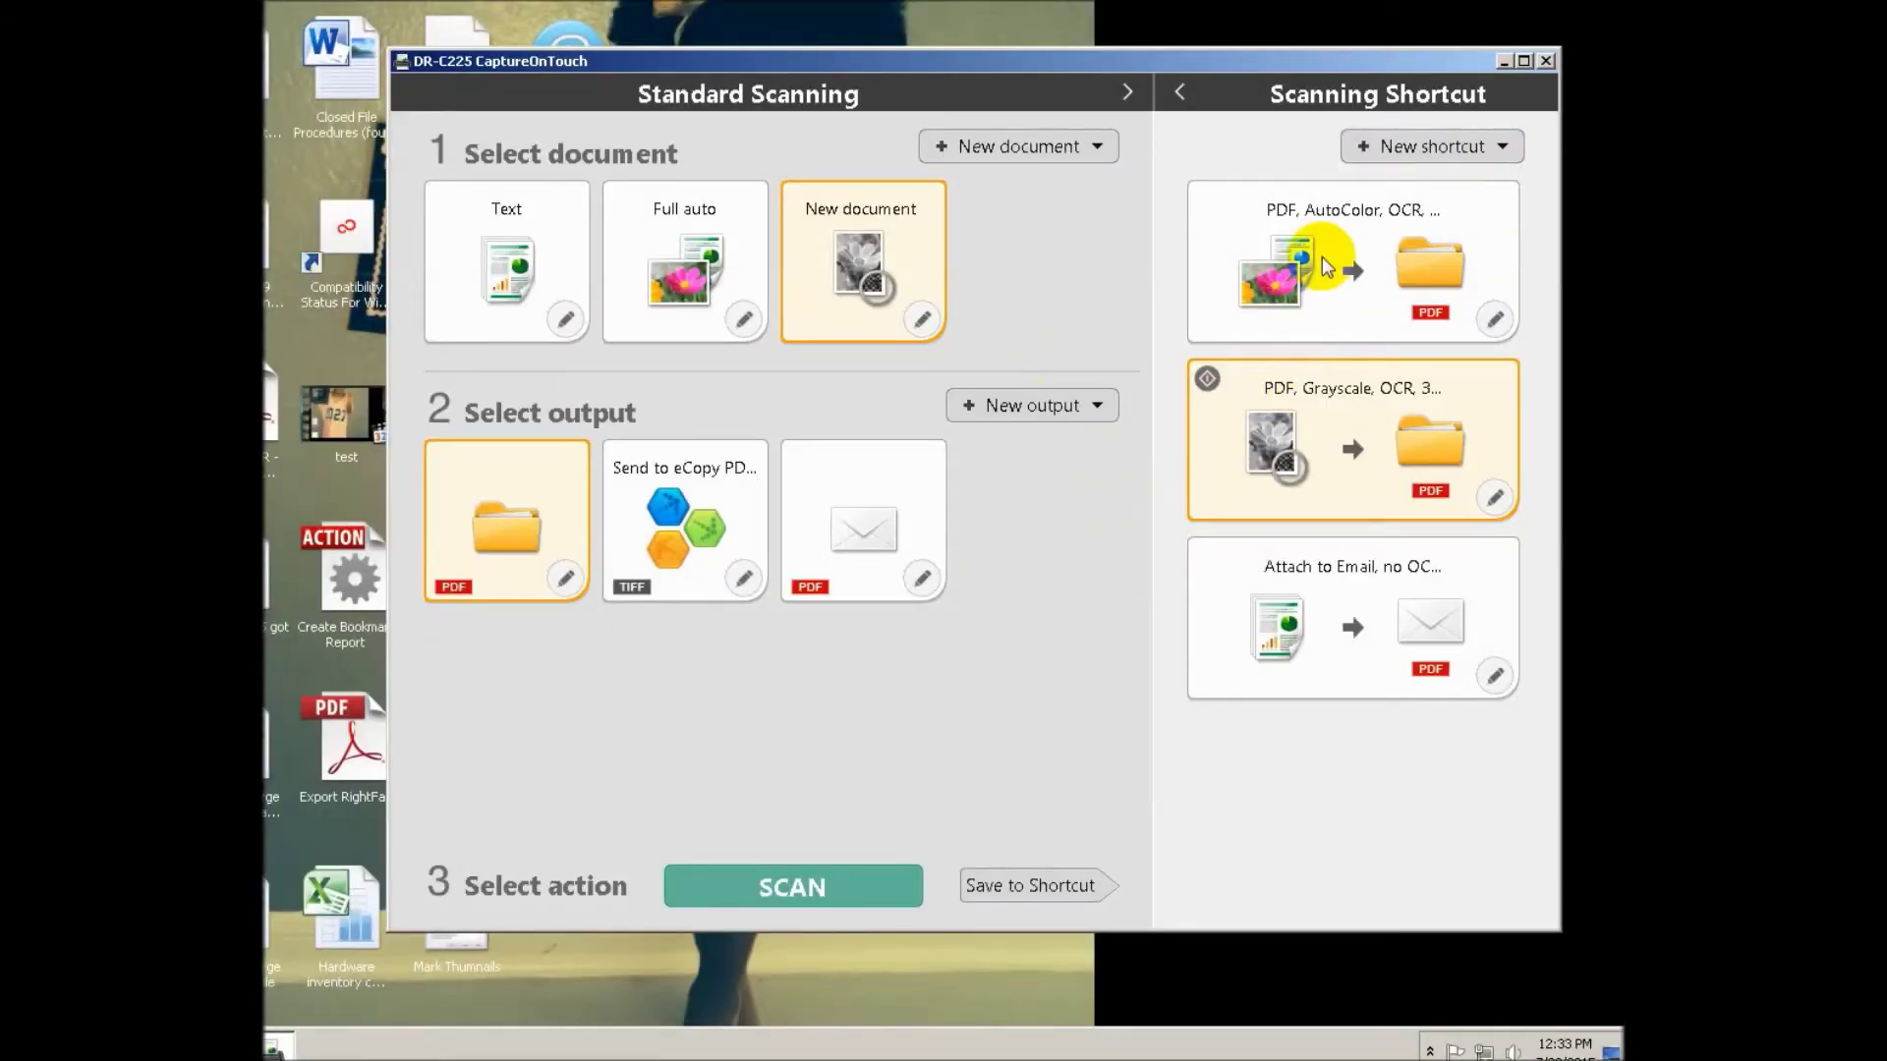
pyautogui.click(1234, 327)
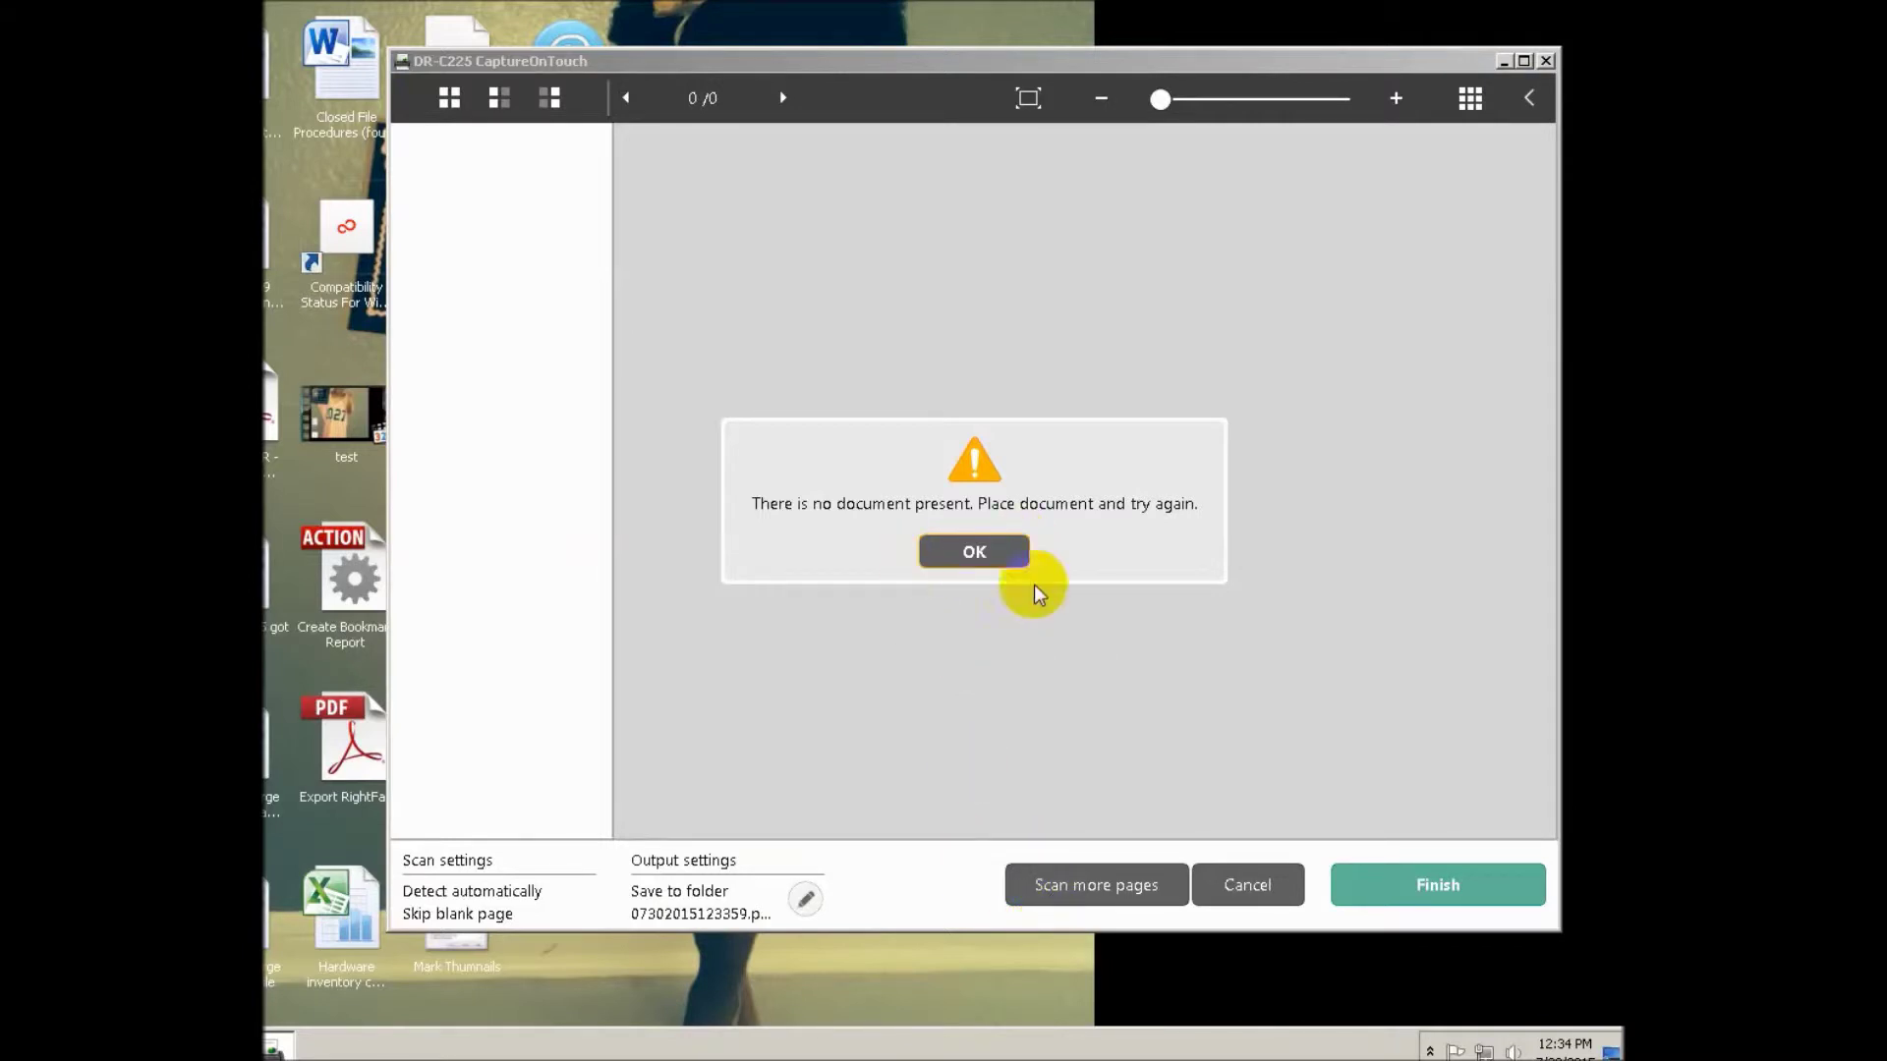
pyautogui.click(993, 559)
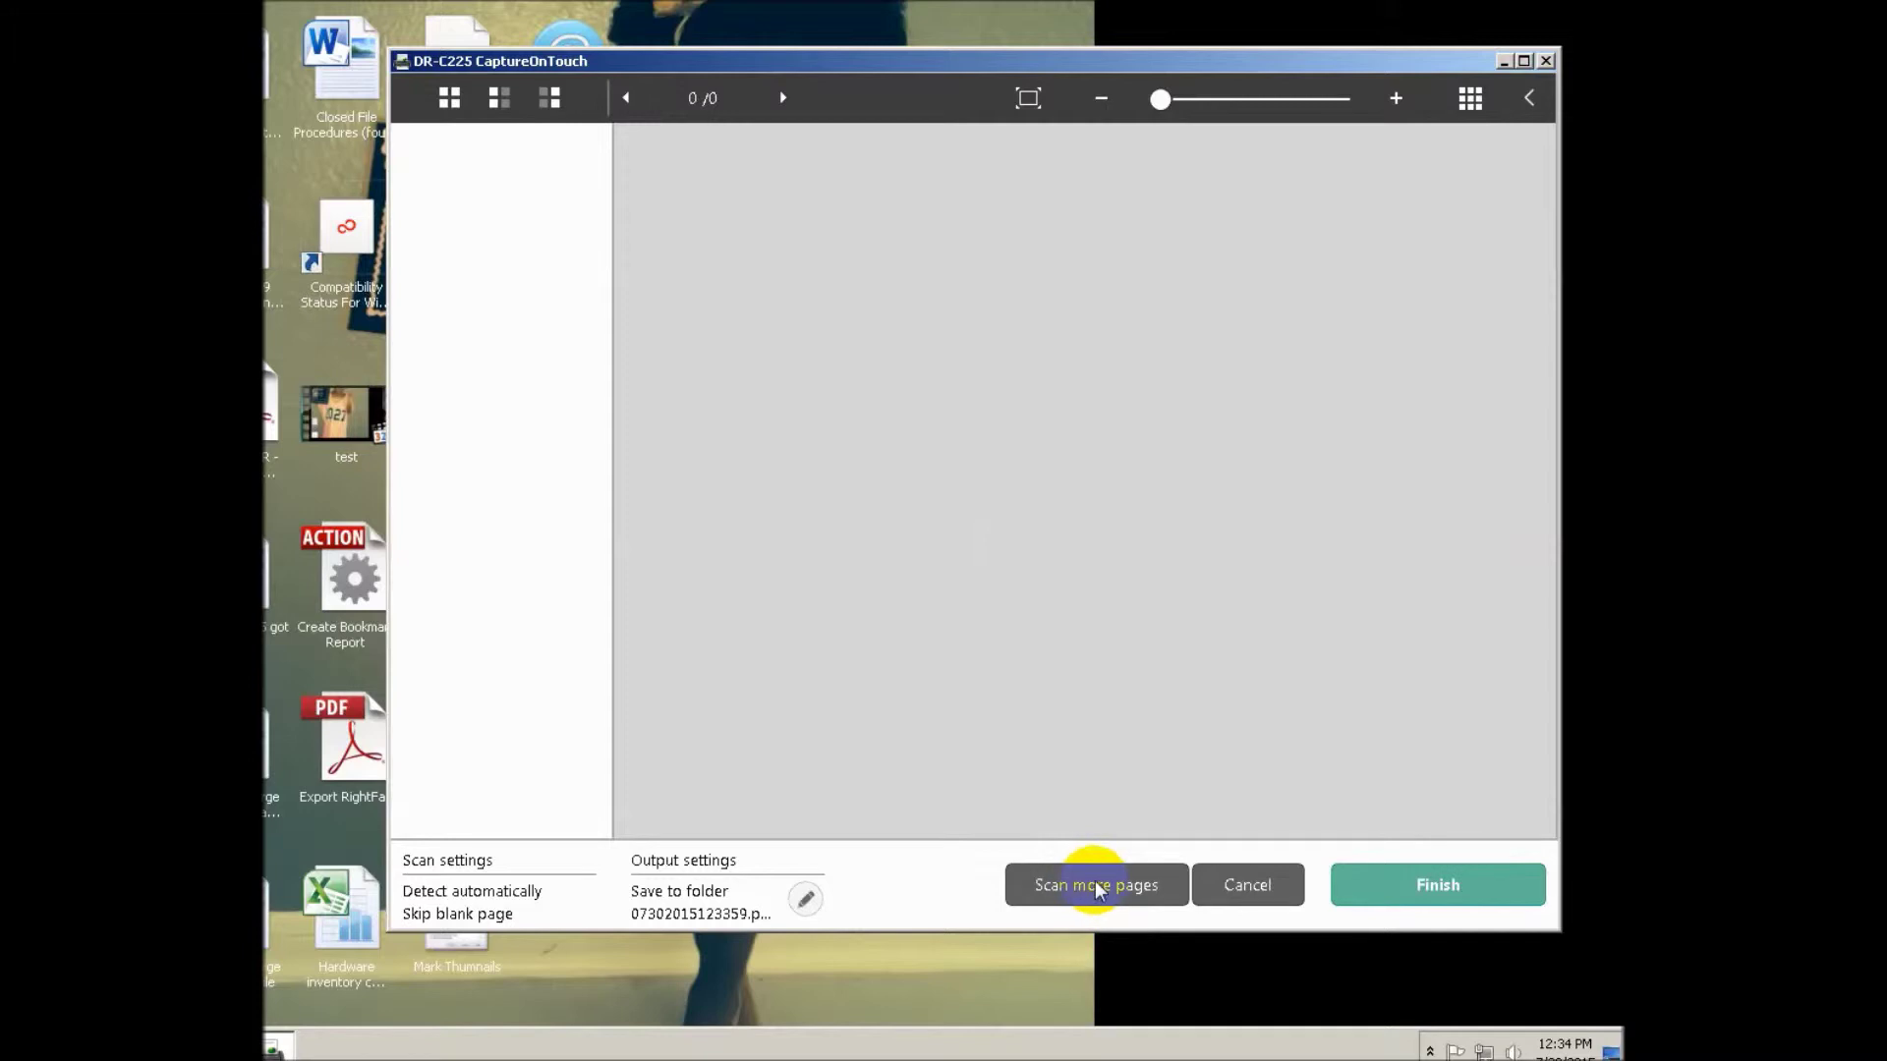
pyautogui.click(1242, 888)
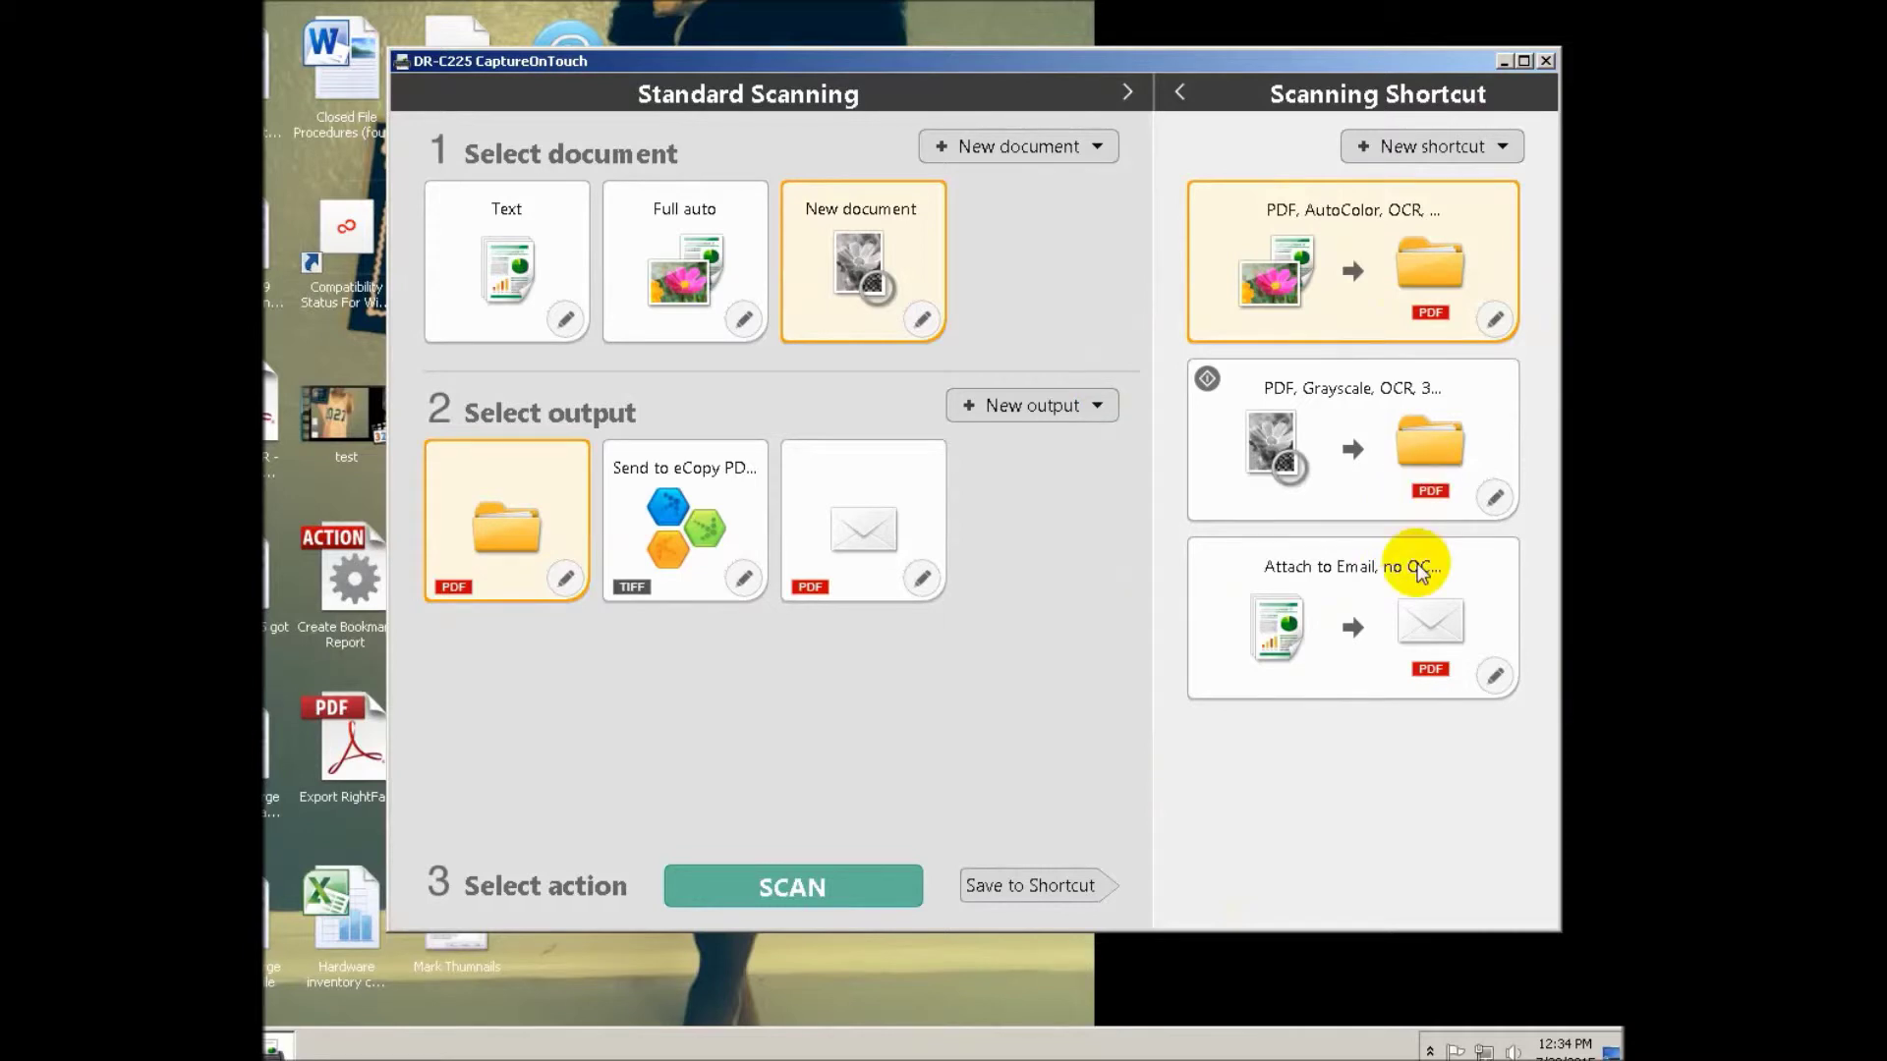
# Save a four-page AutoColor scan, then attach a two-page scan to a new e-mail
pyautogui.click(1348, 240)
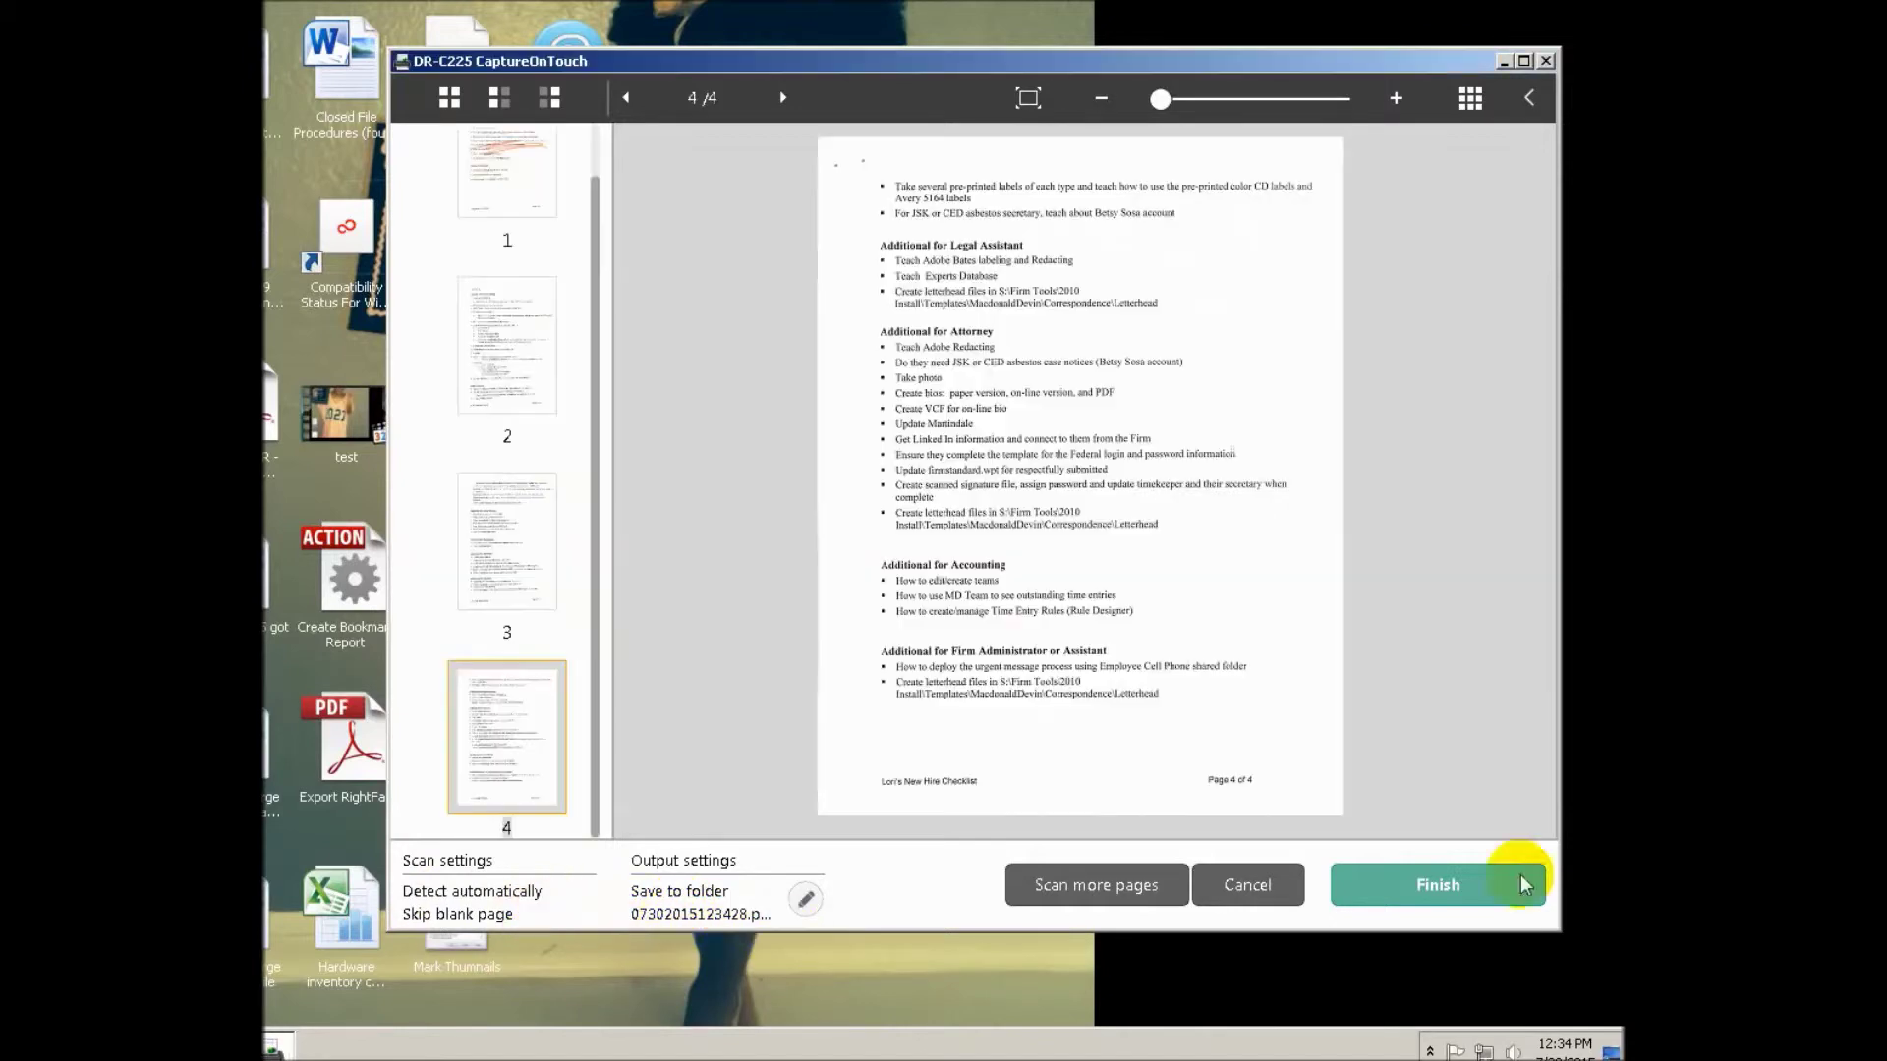
pyautogui.click(1473, 896)
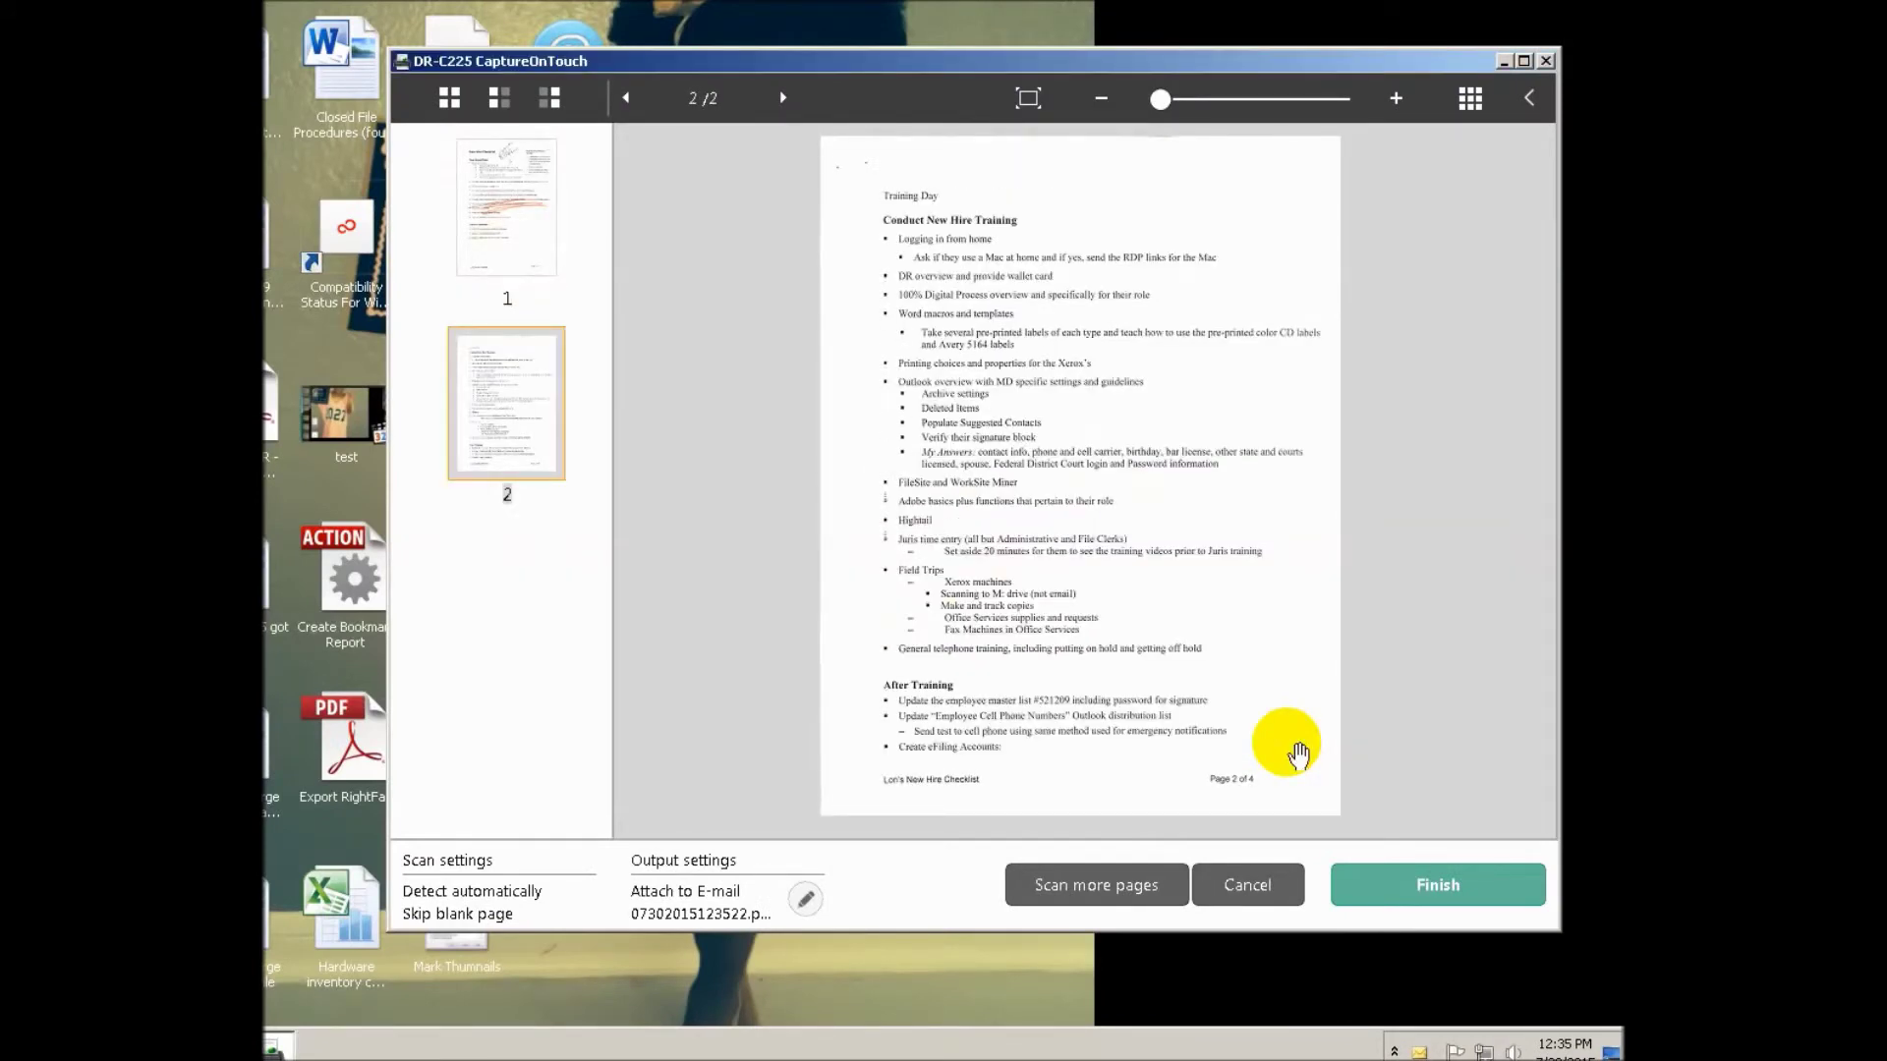
pyautogui.click(1452, 888)
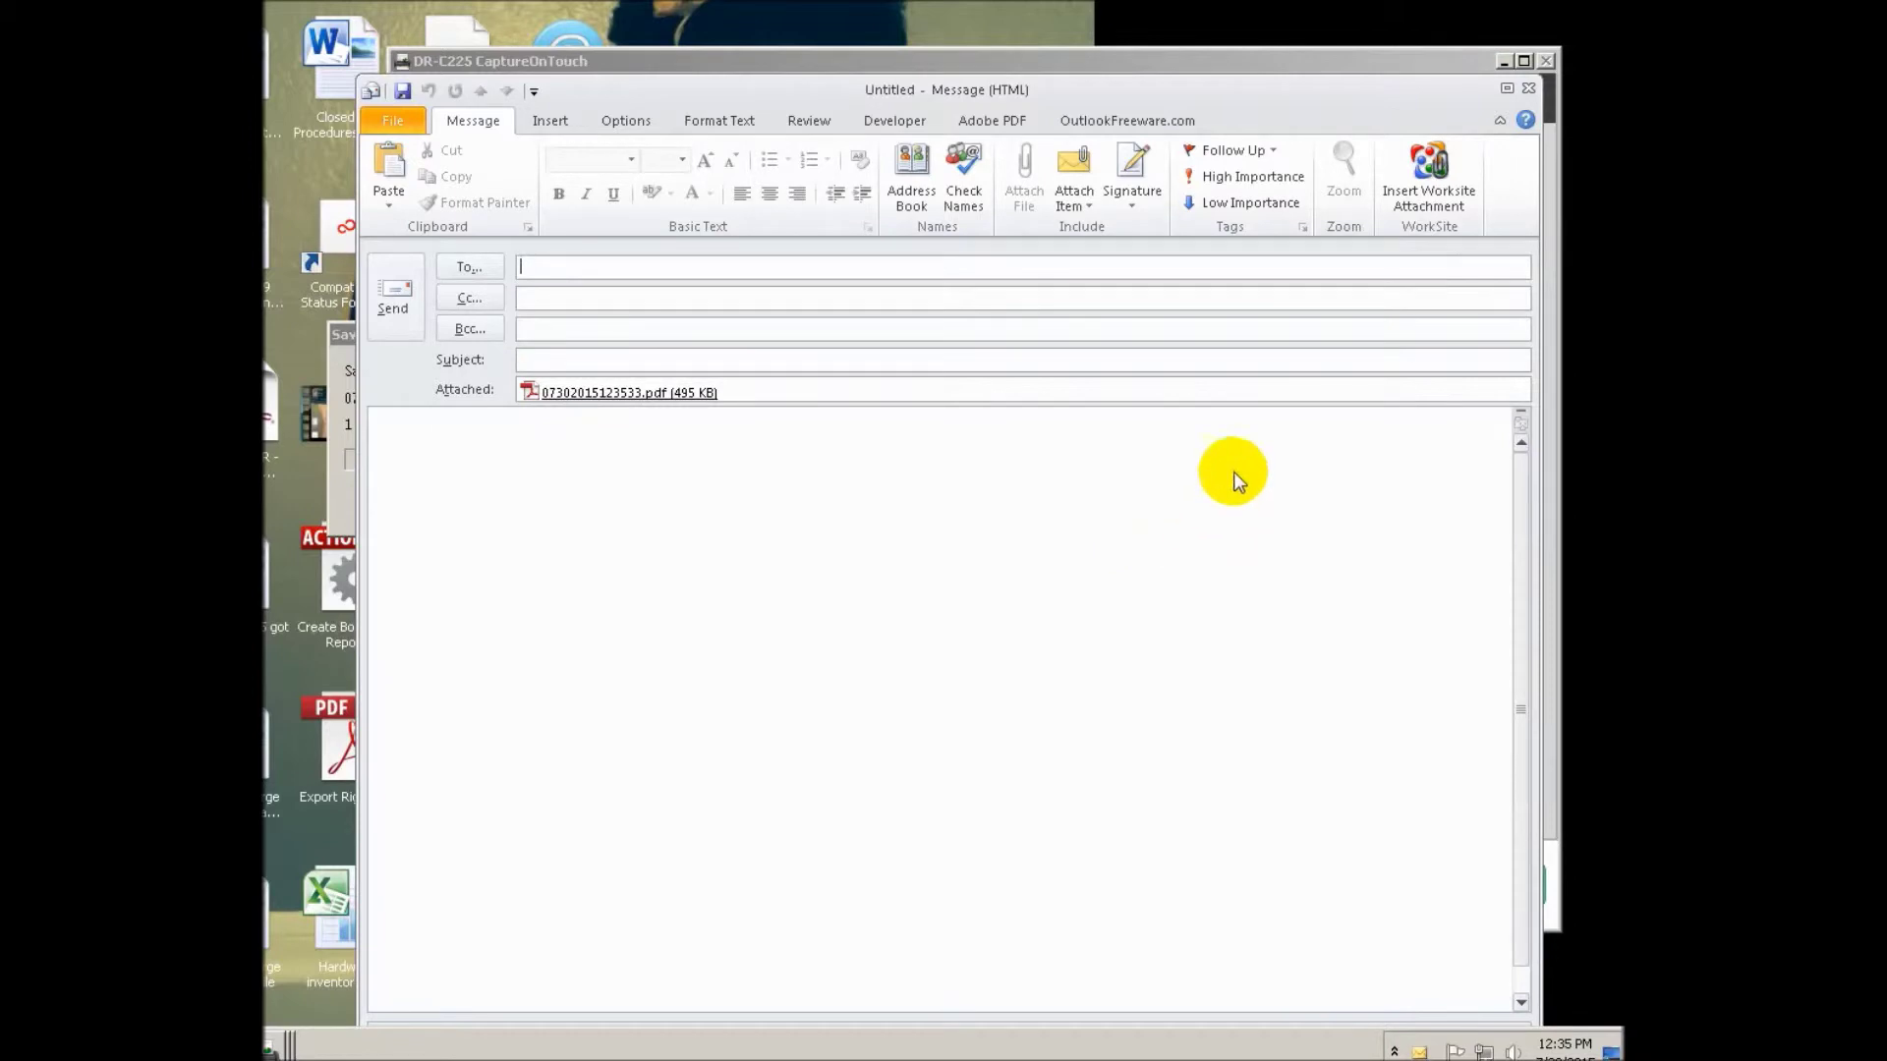
# Close the Outlook message carrying 07302015123533.pdf without sending it
pyautogui.click(1530, 89)
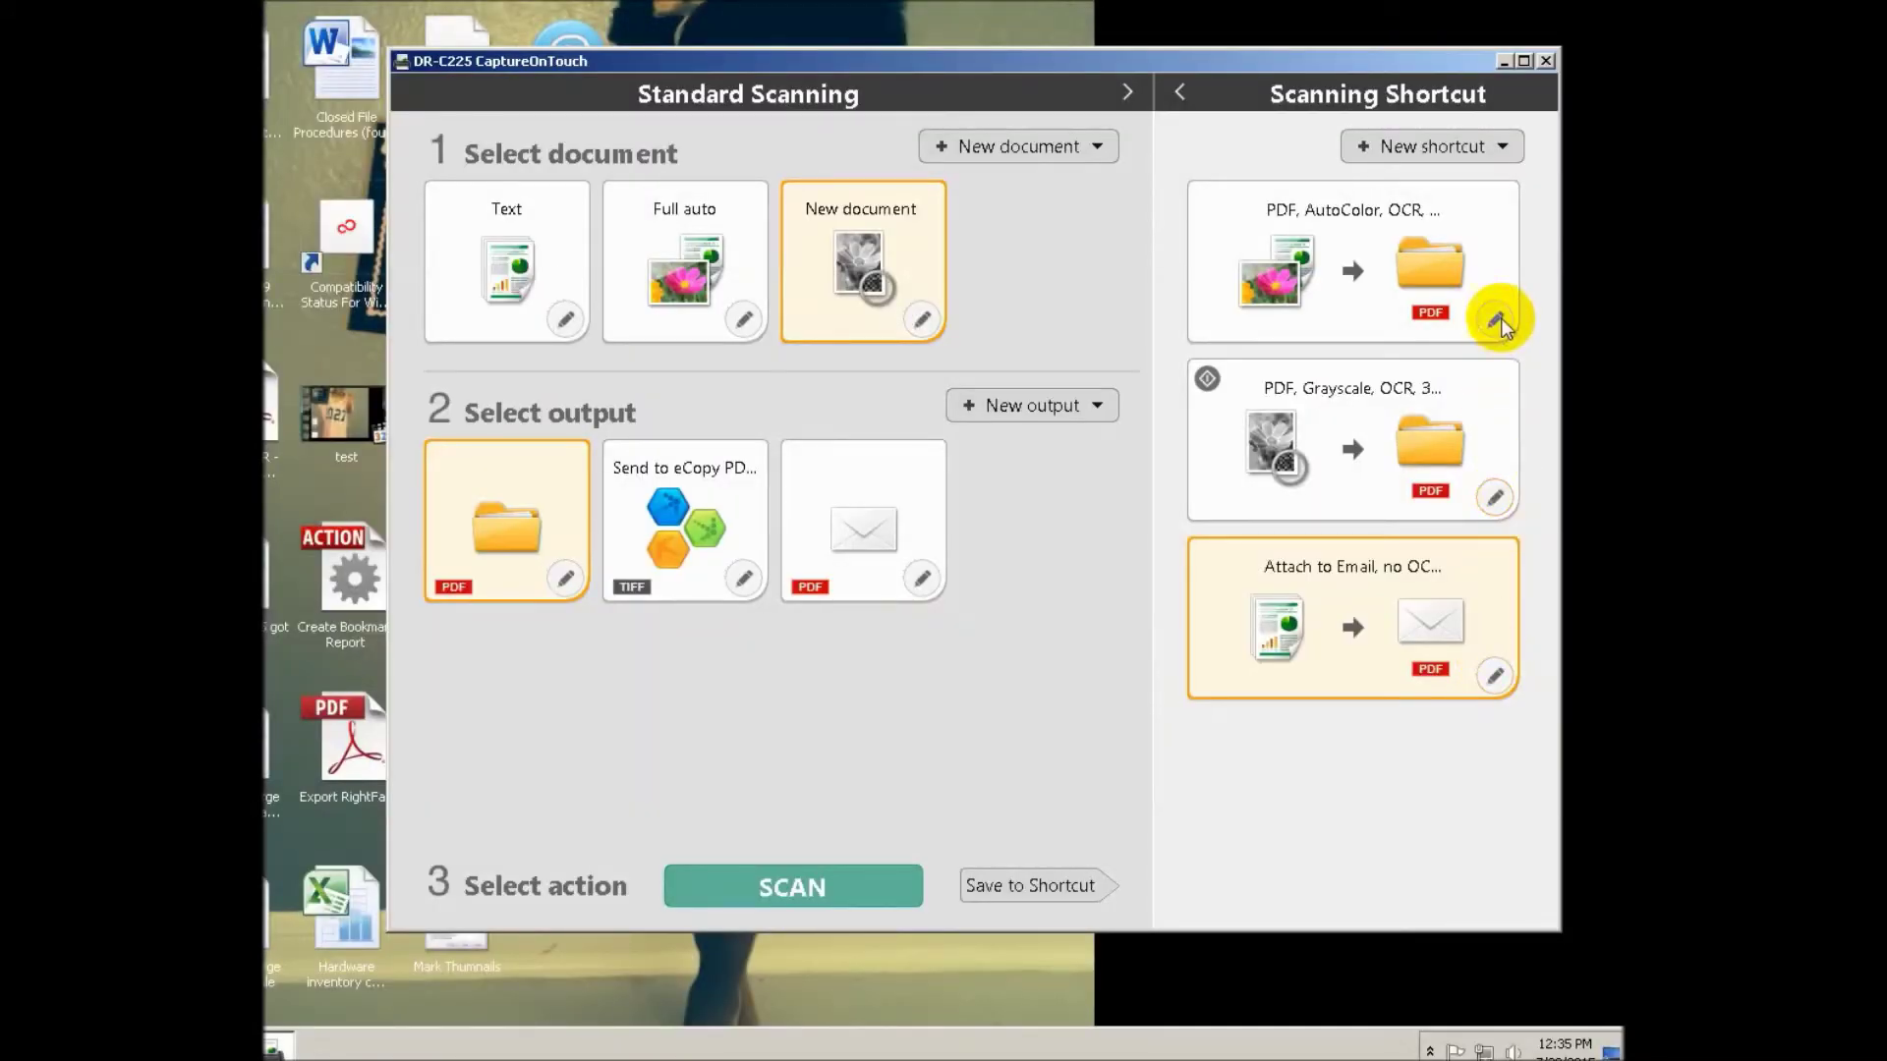
# Set the Attach to Email shortcut's file name to 'Report for Travelers July 2015'
pyautogui.click(1497, 676)
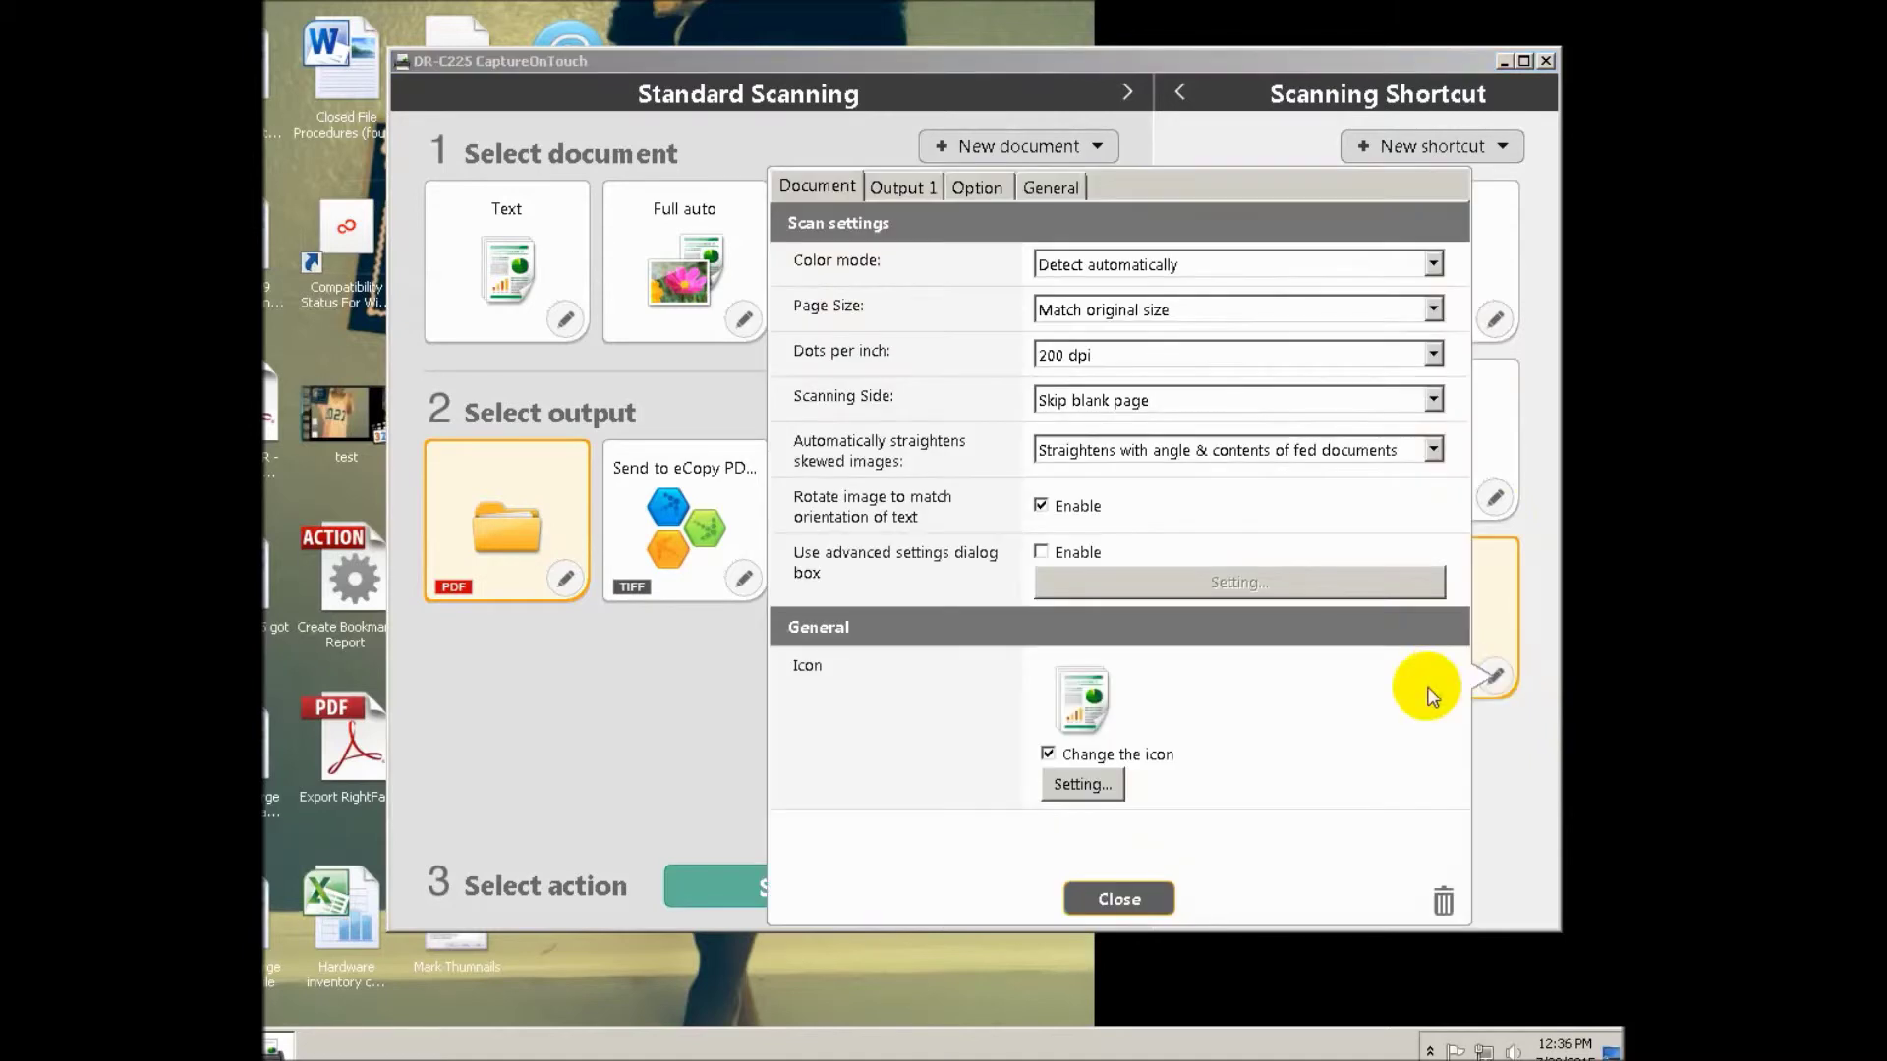
pyautogui.click(916, 186)
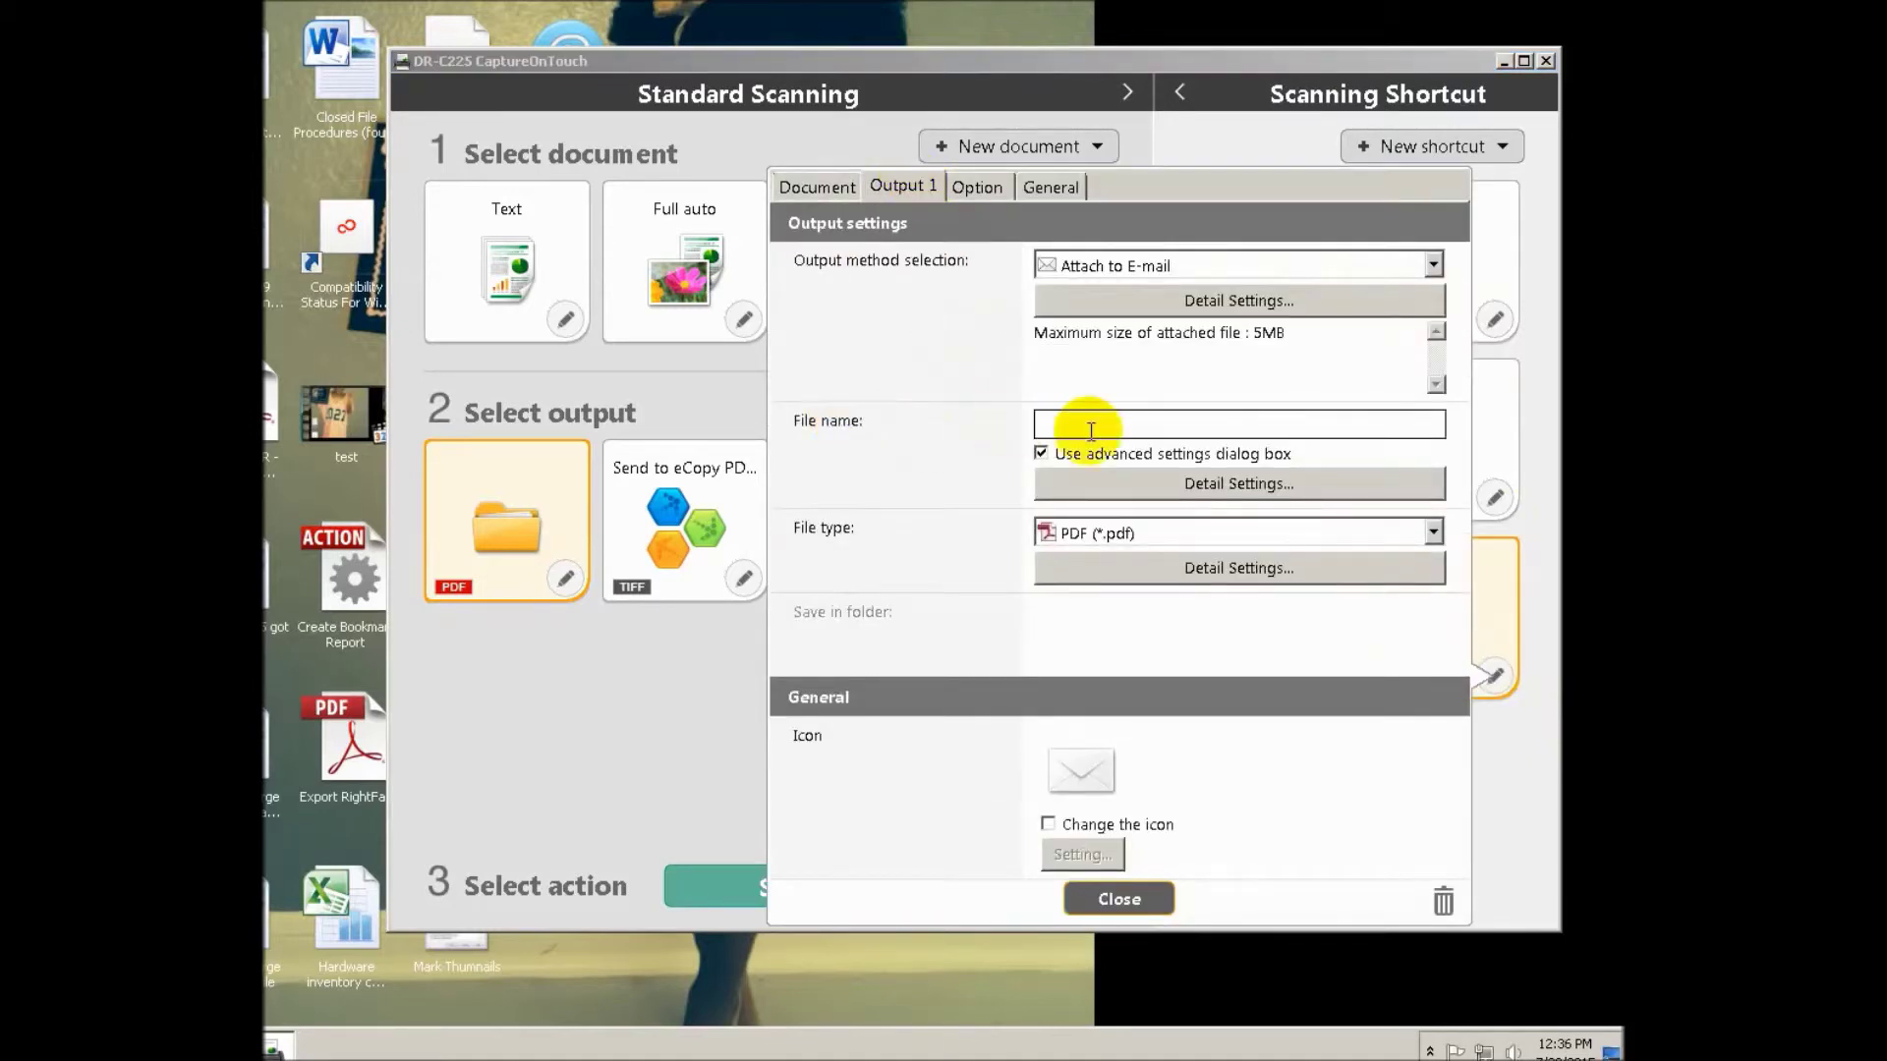
pyautogui.click(1197, 486)
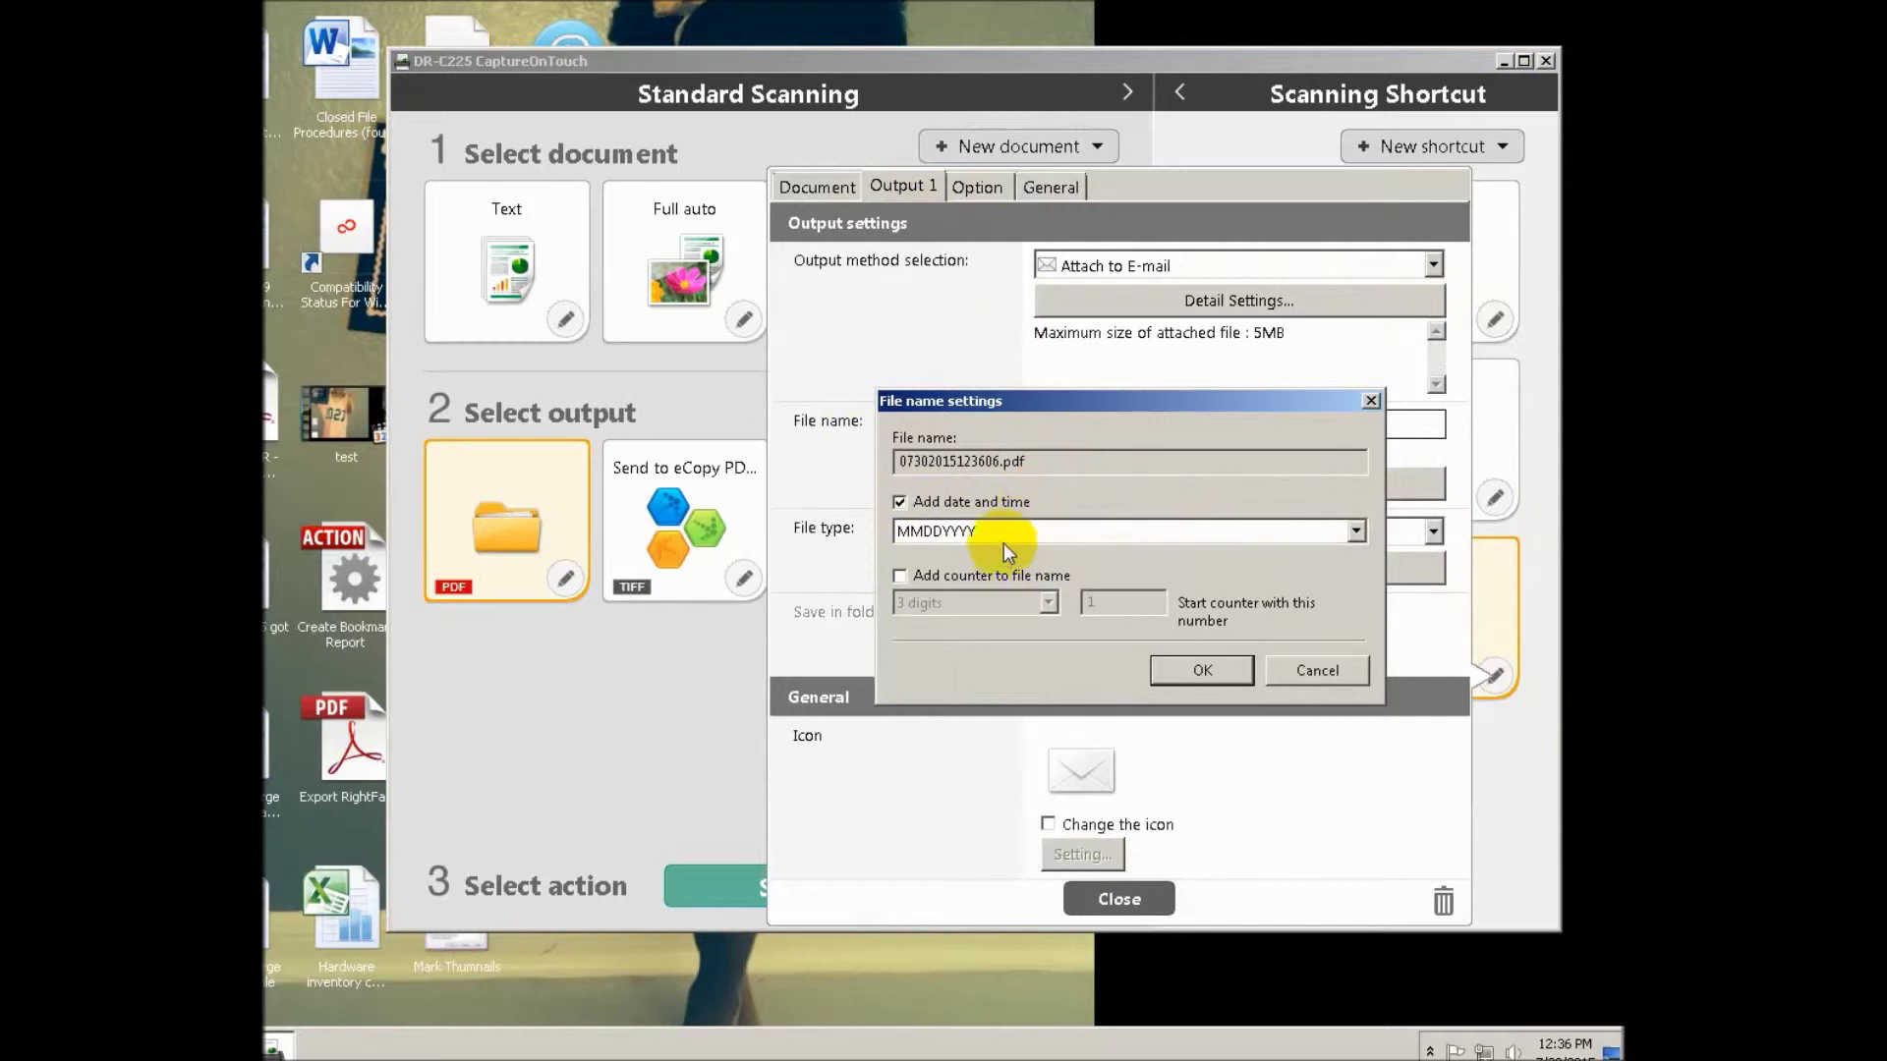
pyautogui.click(1338, 670)
pyautogui.click(1063, 418)
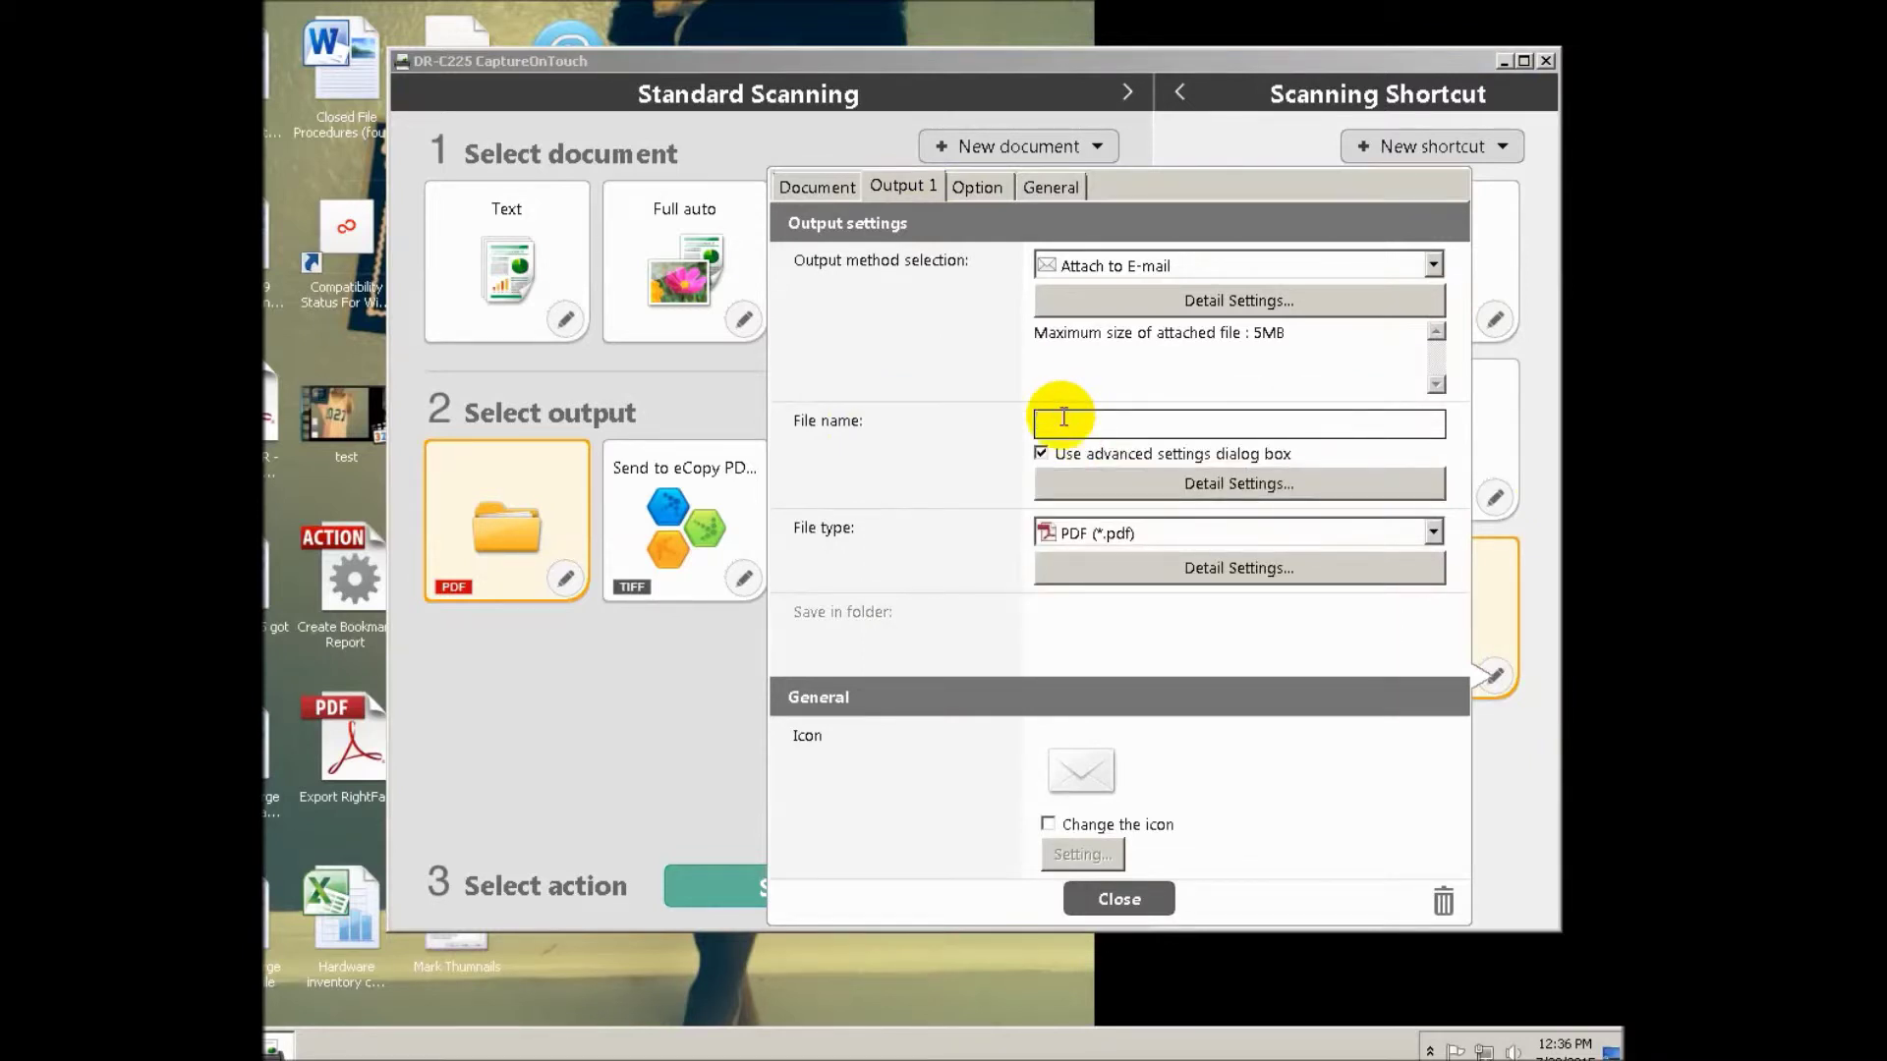
pyautogui.write('Report g')
pyautogui.write('or')
pyautogui.press('BackSpace')
pyautogui.press('BackSpace')
pyautogui.press('BackSpace')
pyautogui.write('for Travelers July ')
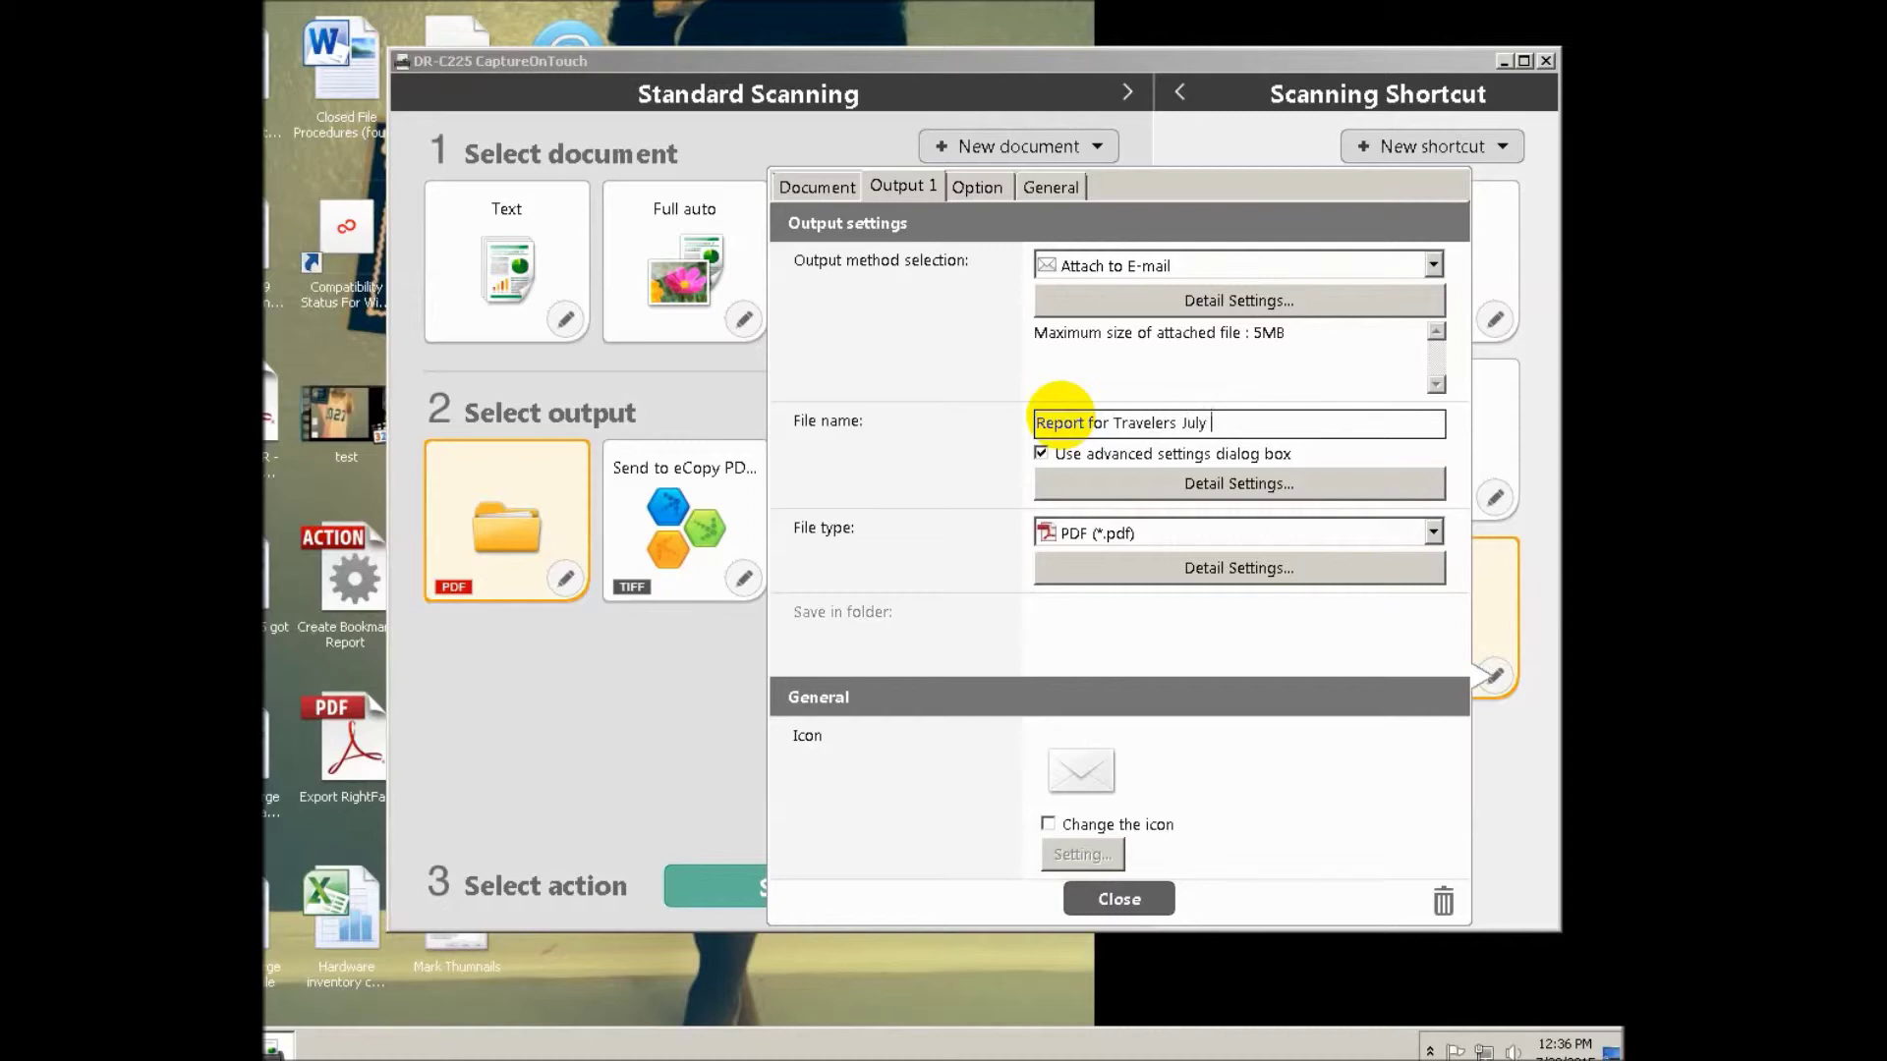
pyautogui.write('2015')
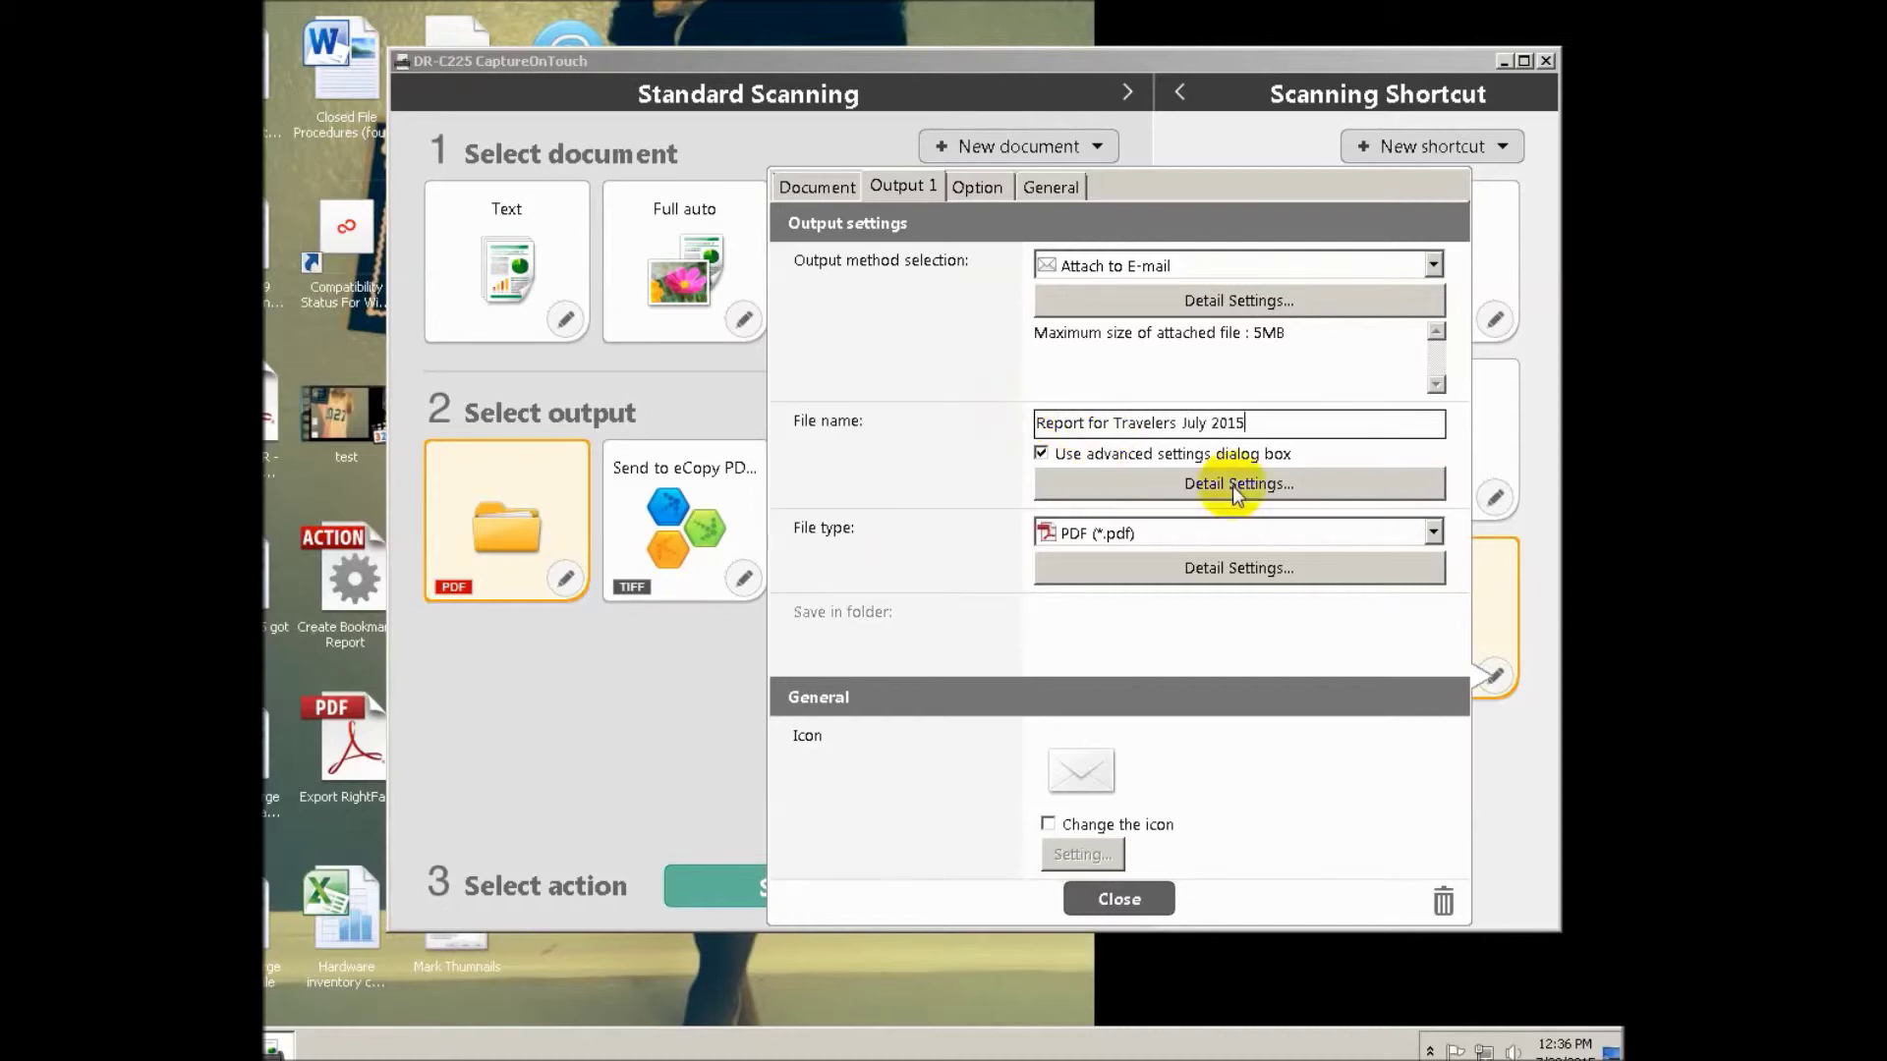
# Turn off 'Add date and time' for the file name and close the shortcut settings
pyautogui.click(1236, 486)
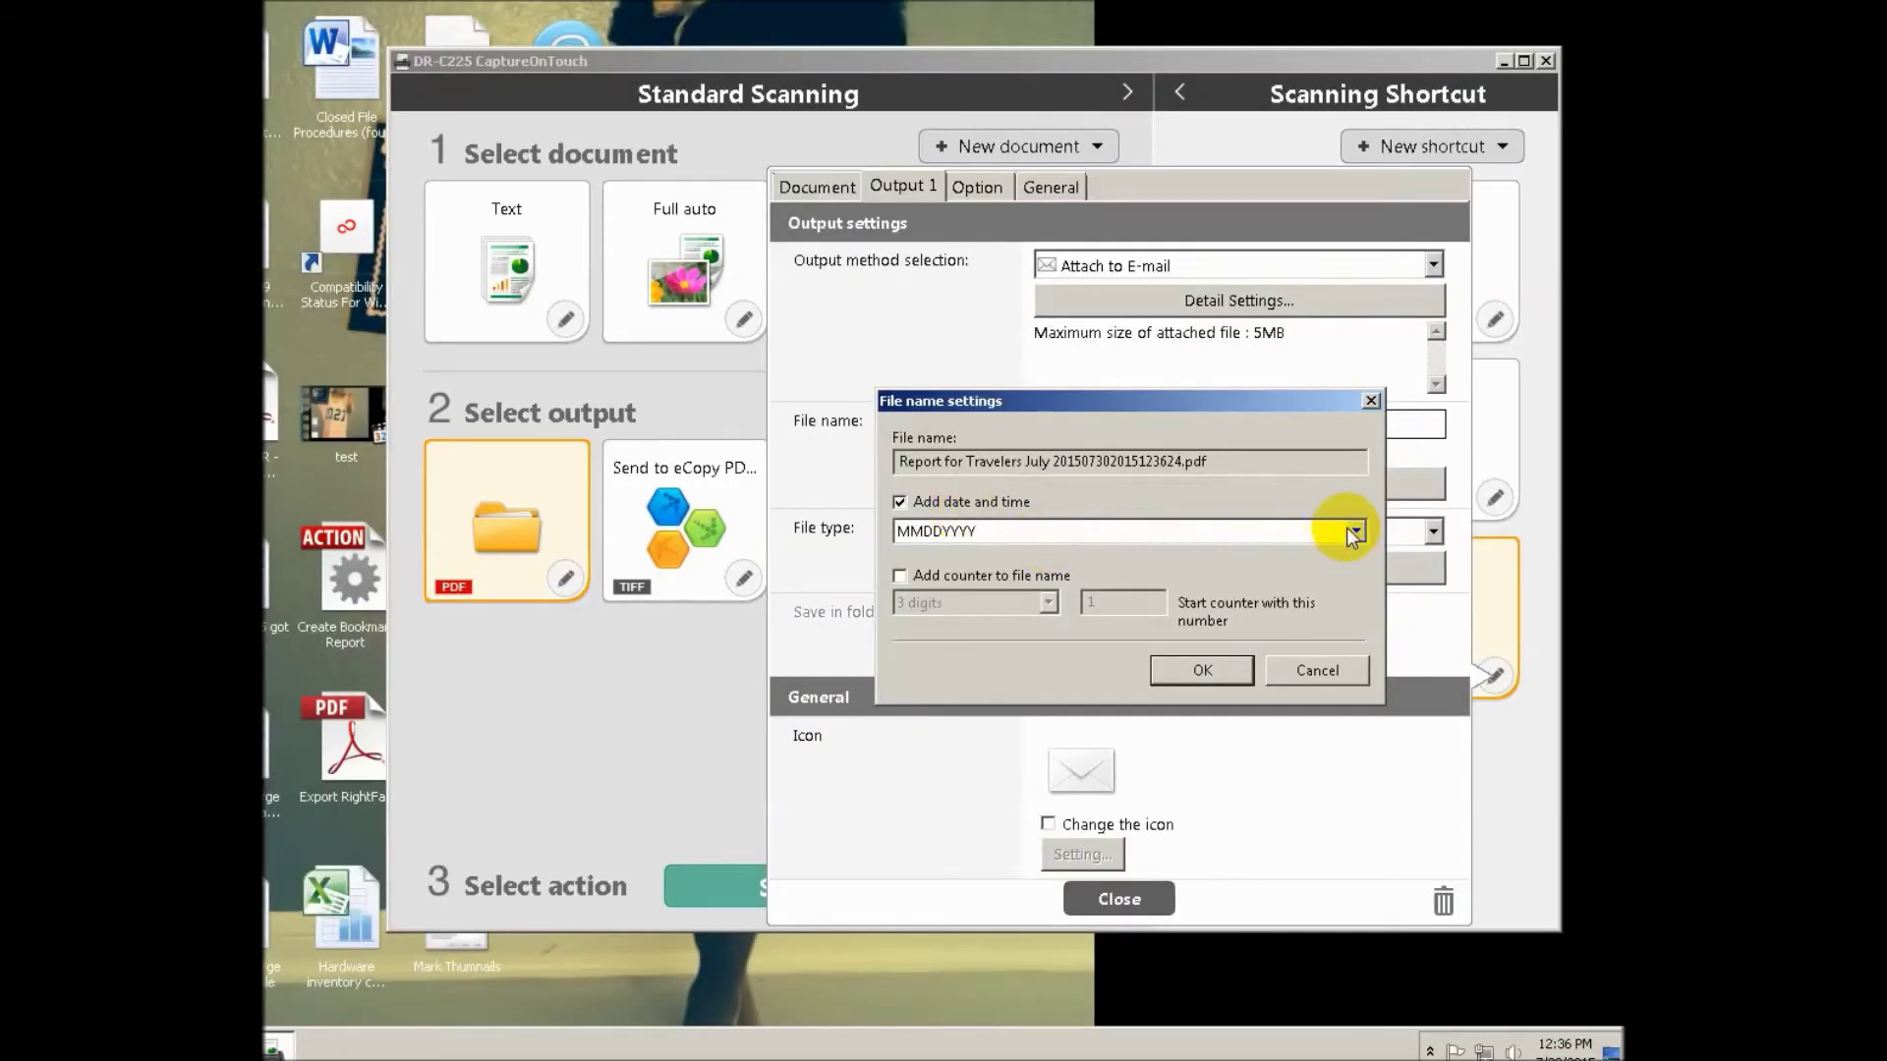
pyautogui.click(899, 502)
pyautogui.click(1200, 668)
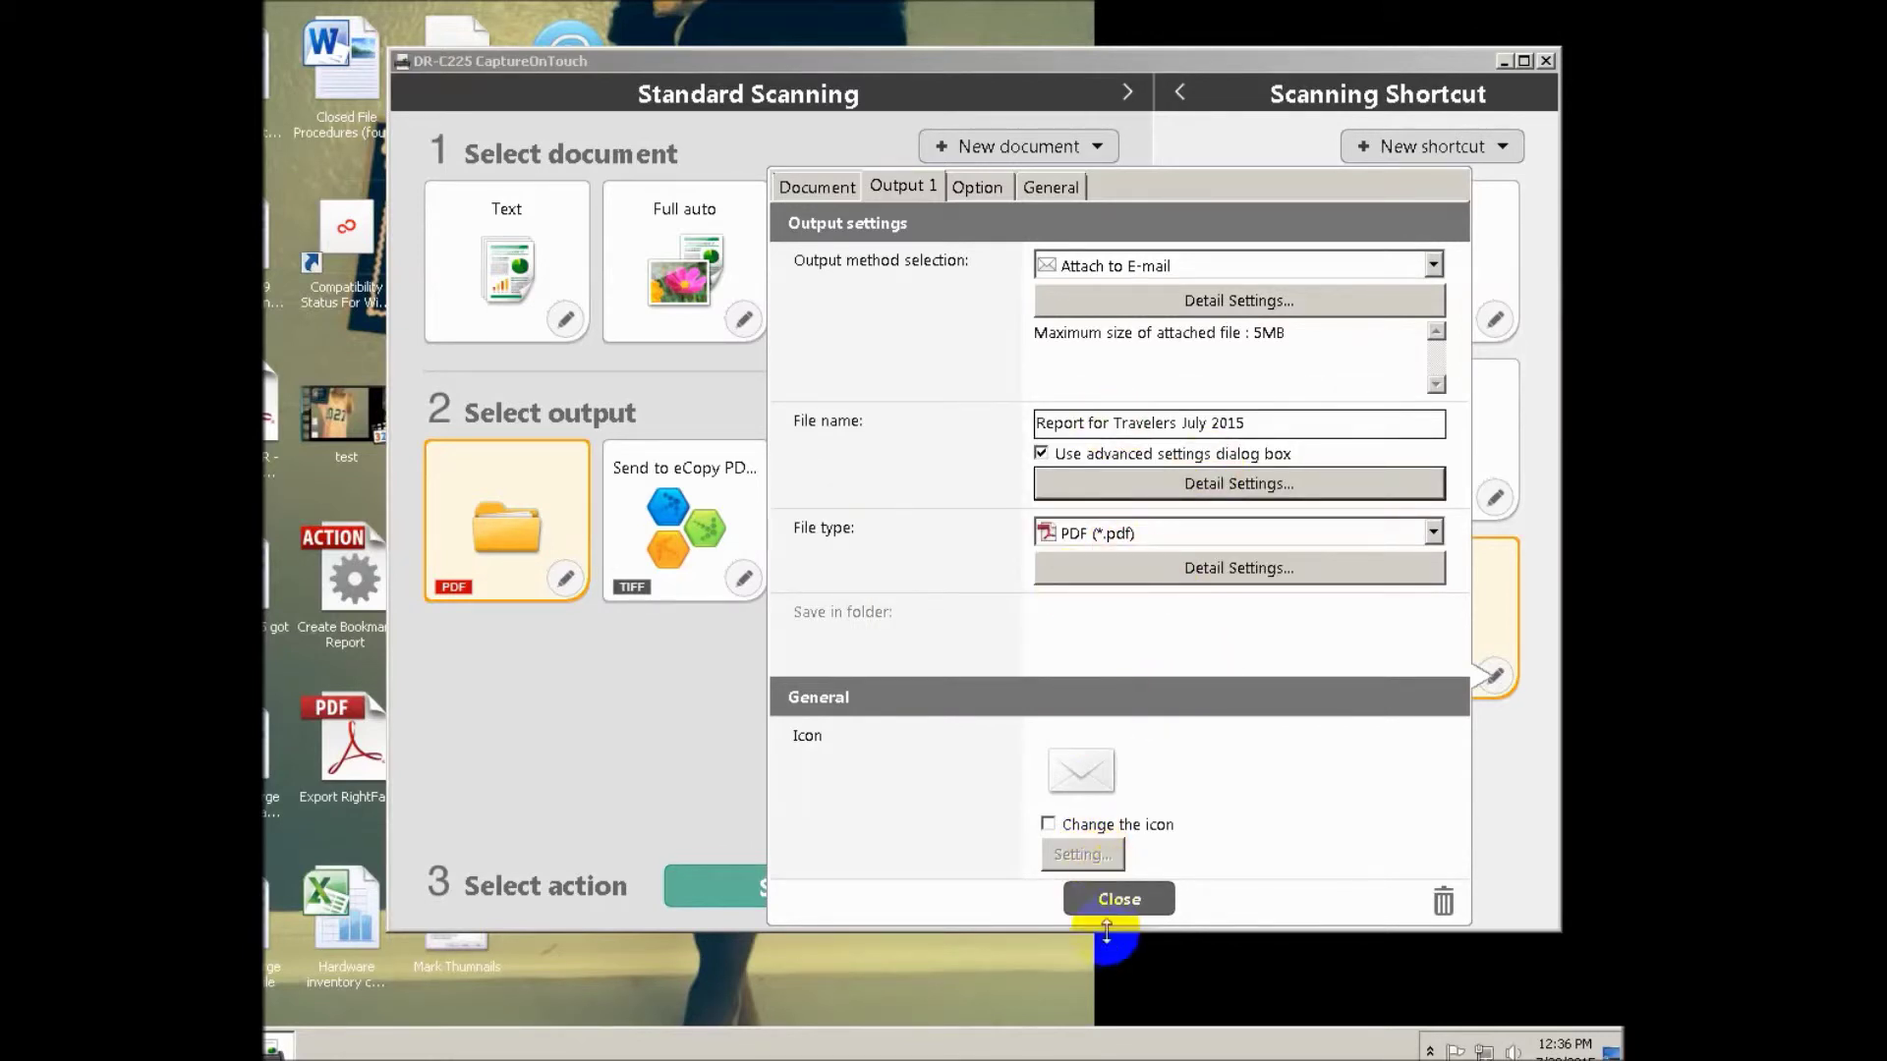
pyautogui.click(1119, 898)
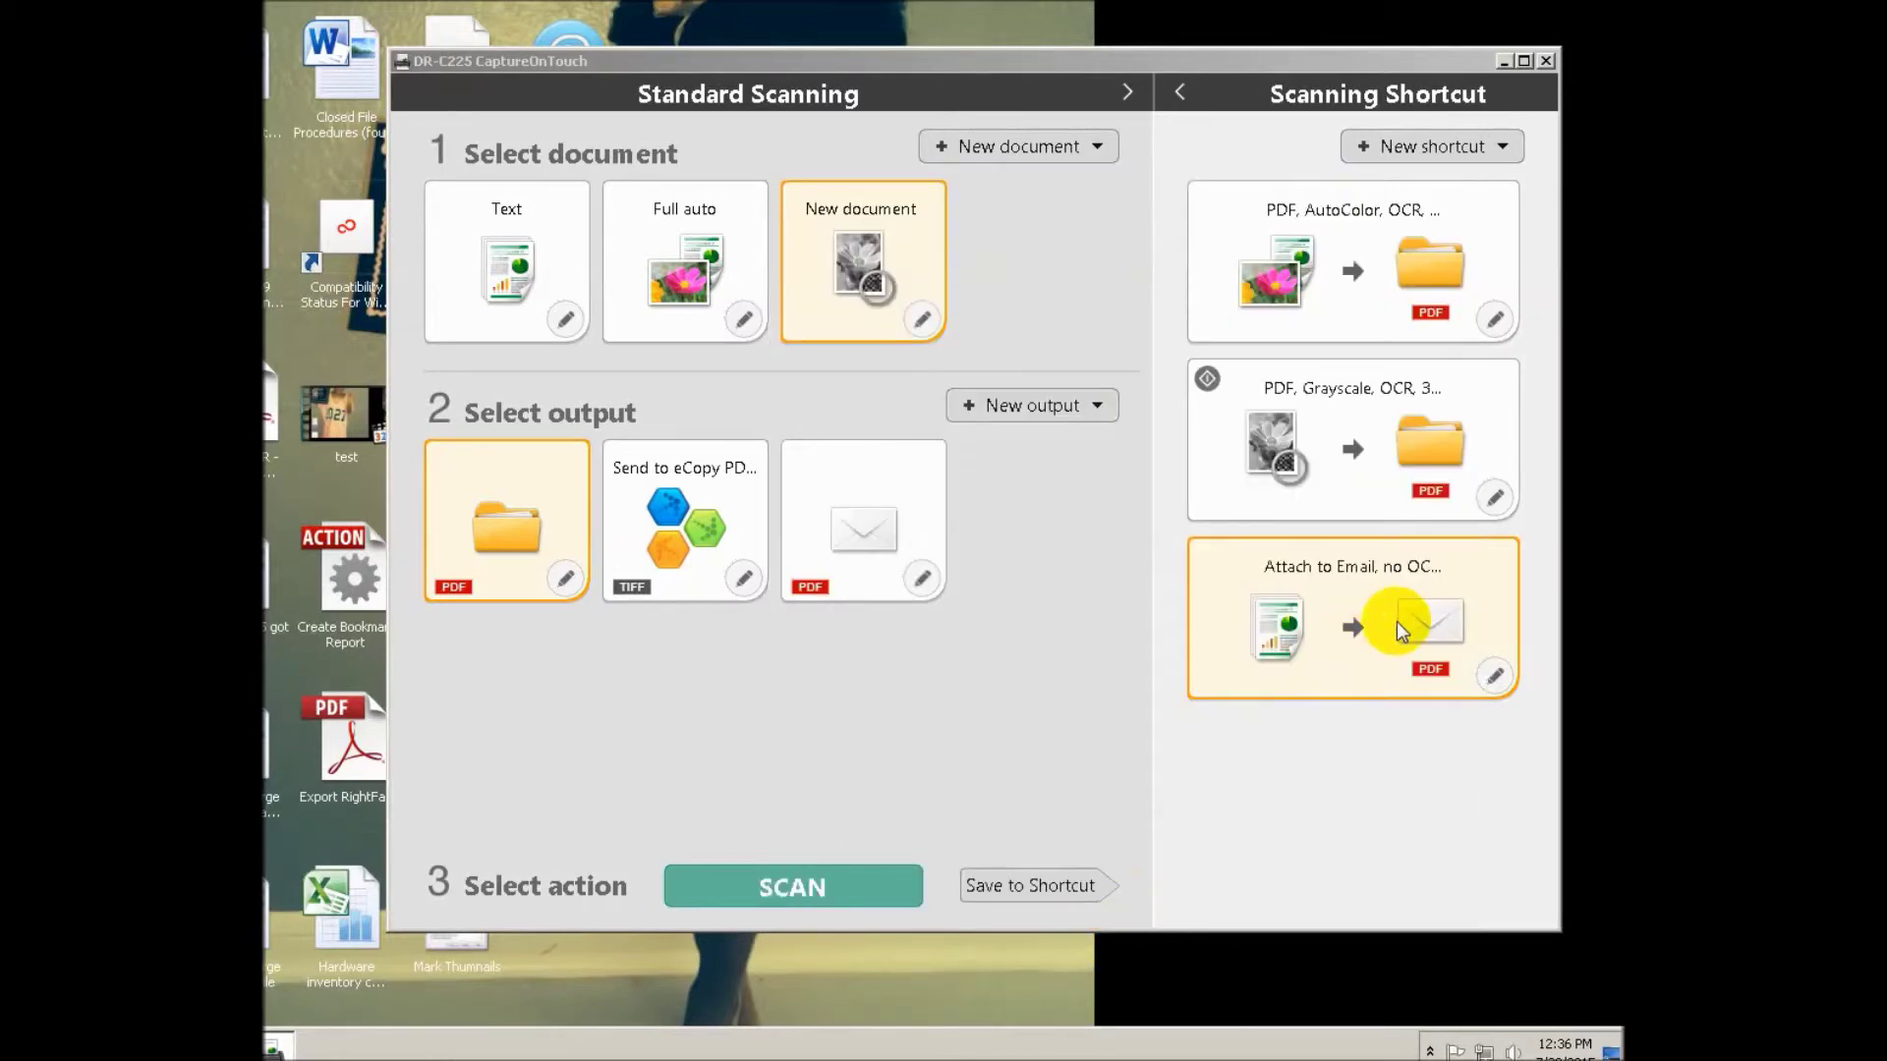
pyautogui.click(1395, 621)
pyautogui.click(1004, 554)
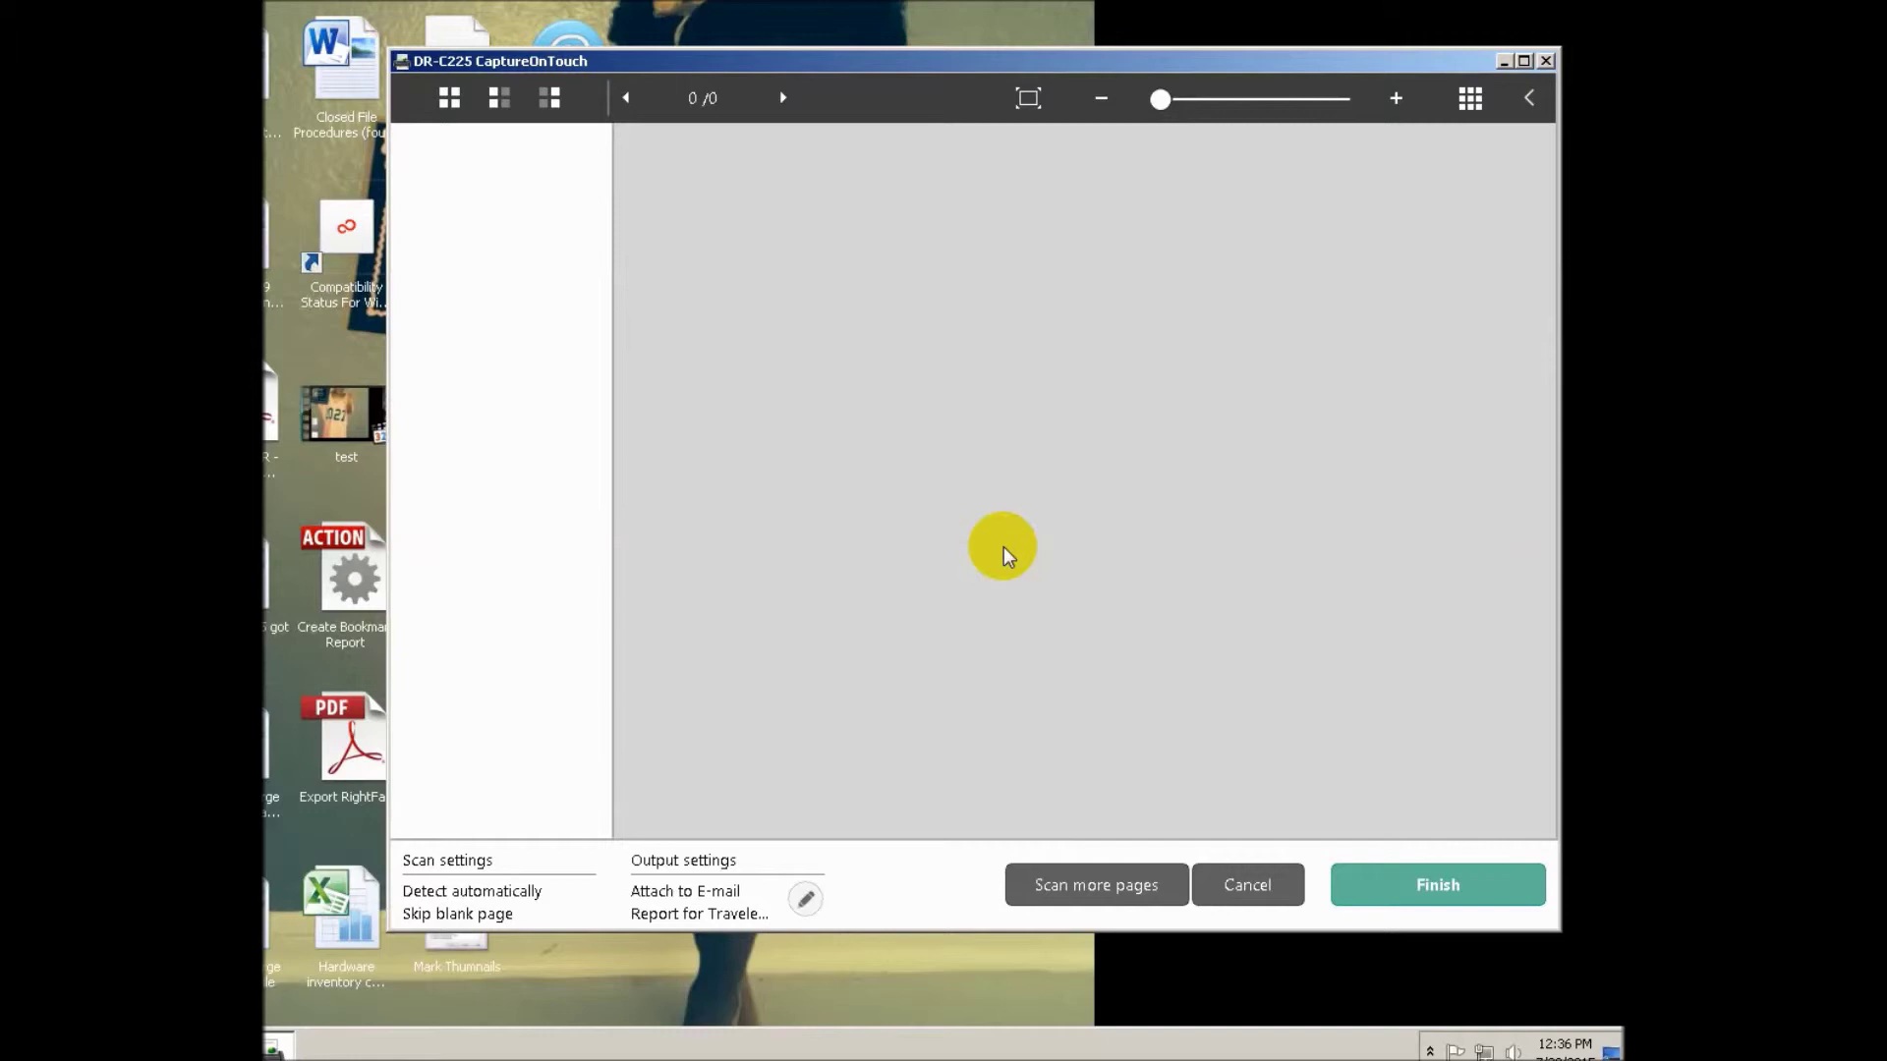
pyautogui.click(1148, 892)
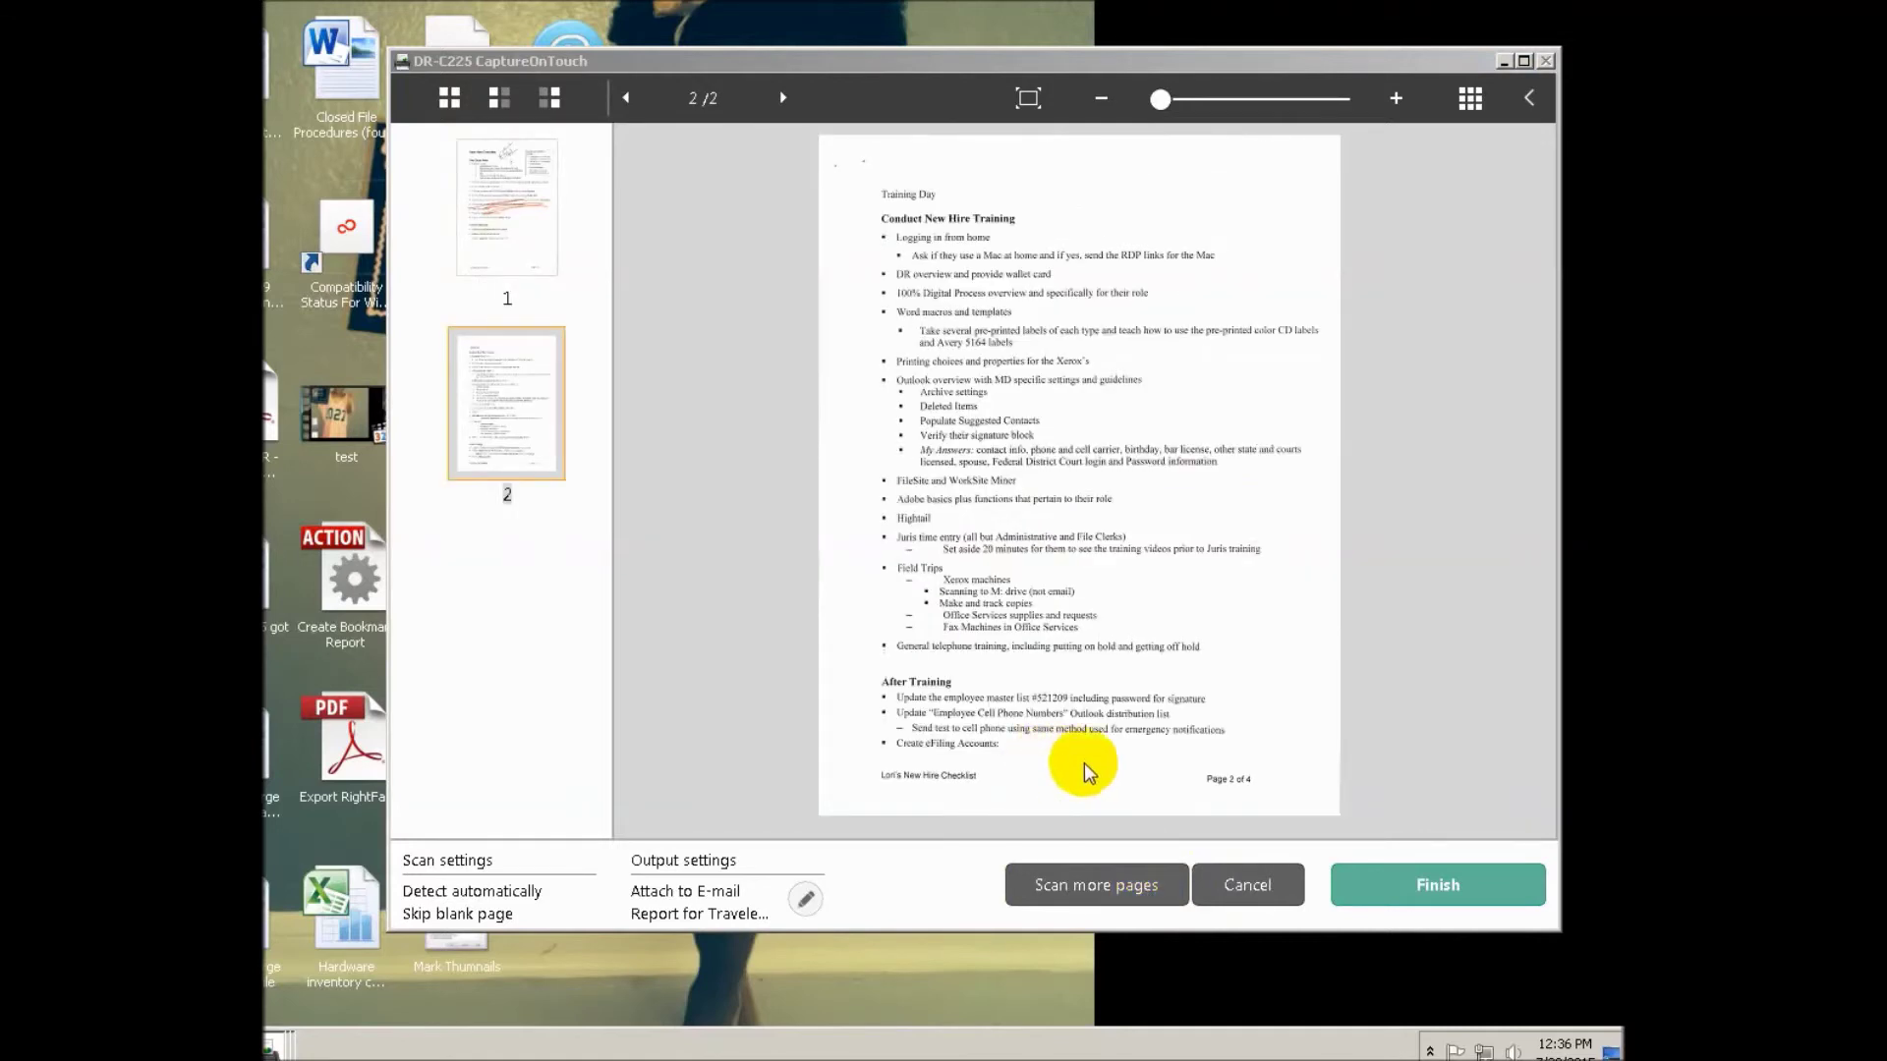
pyautogui.click(1402, 884)
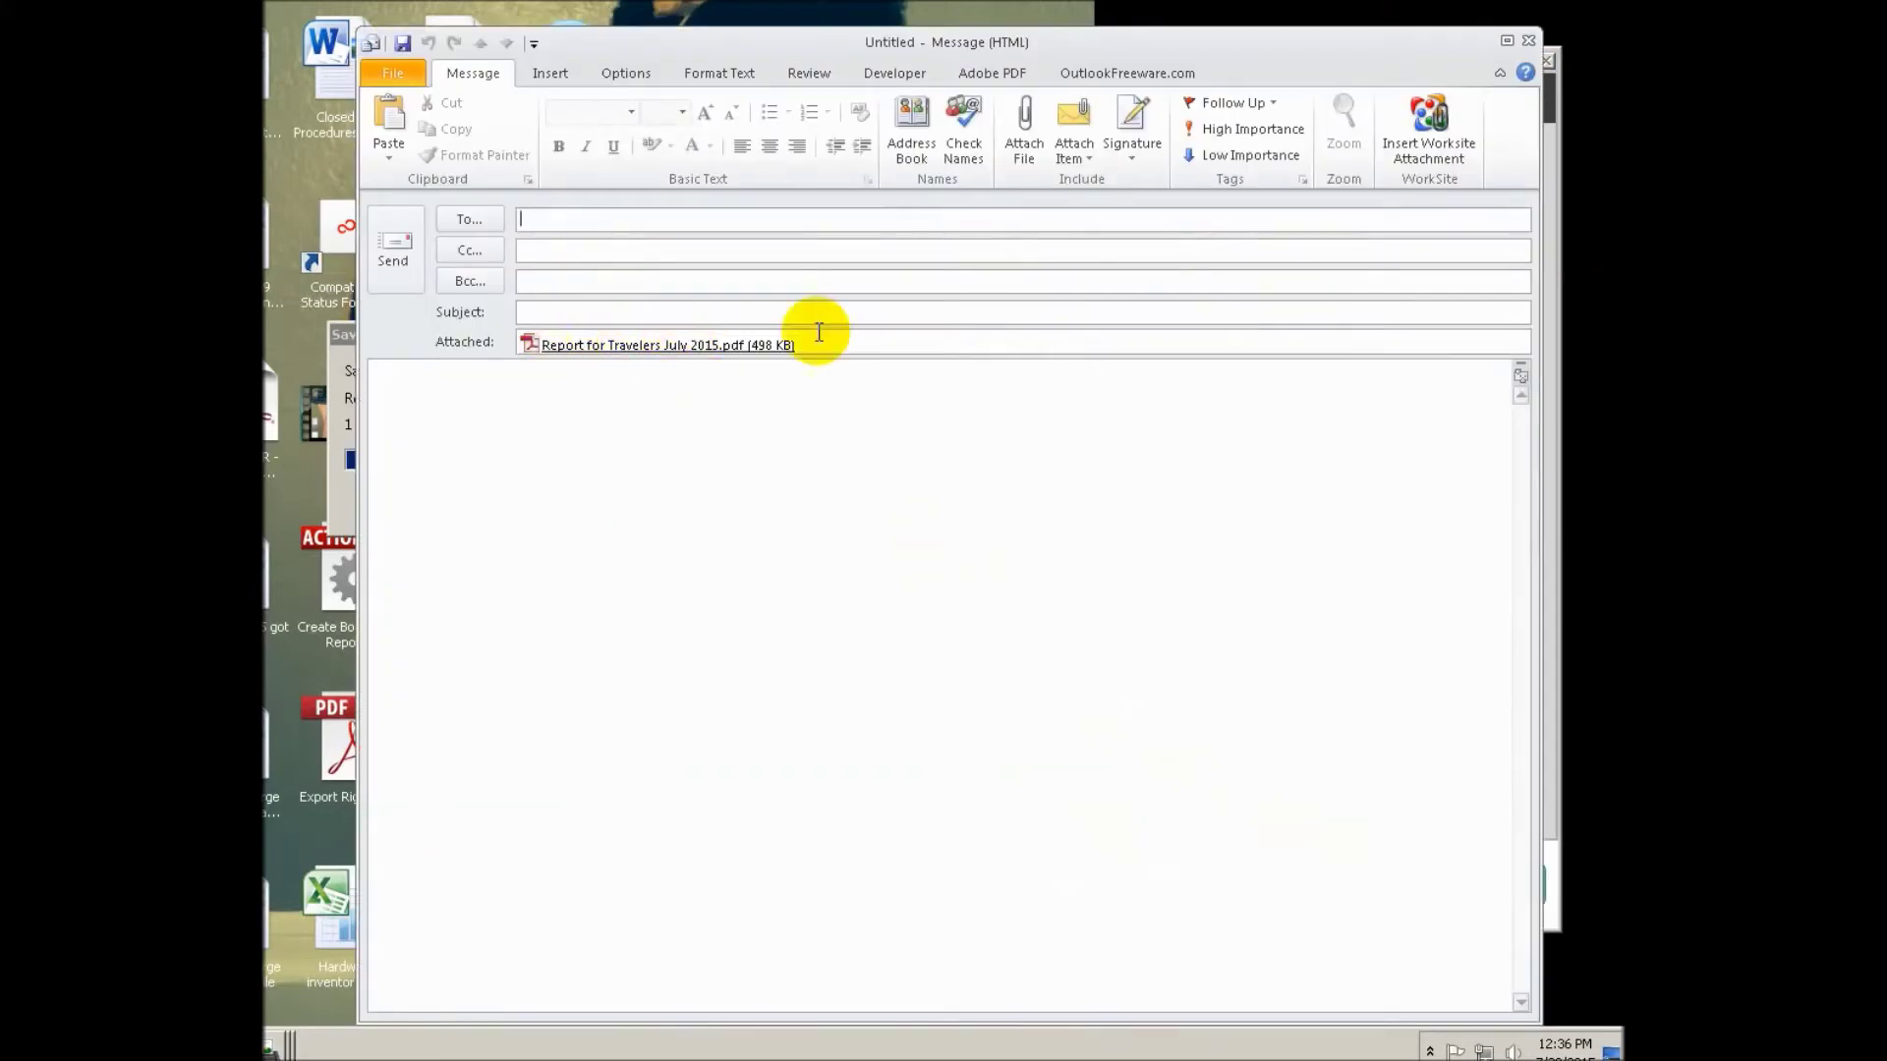
pyautogui.click(1528, 40)
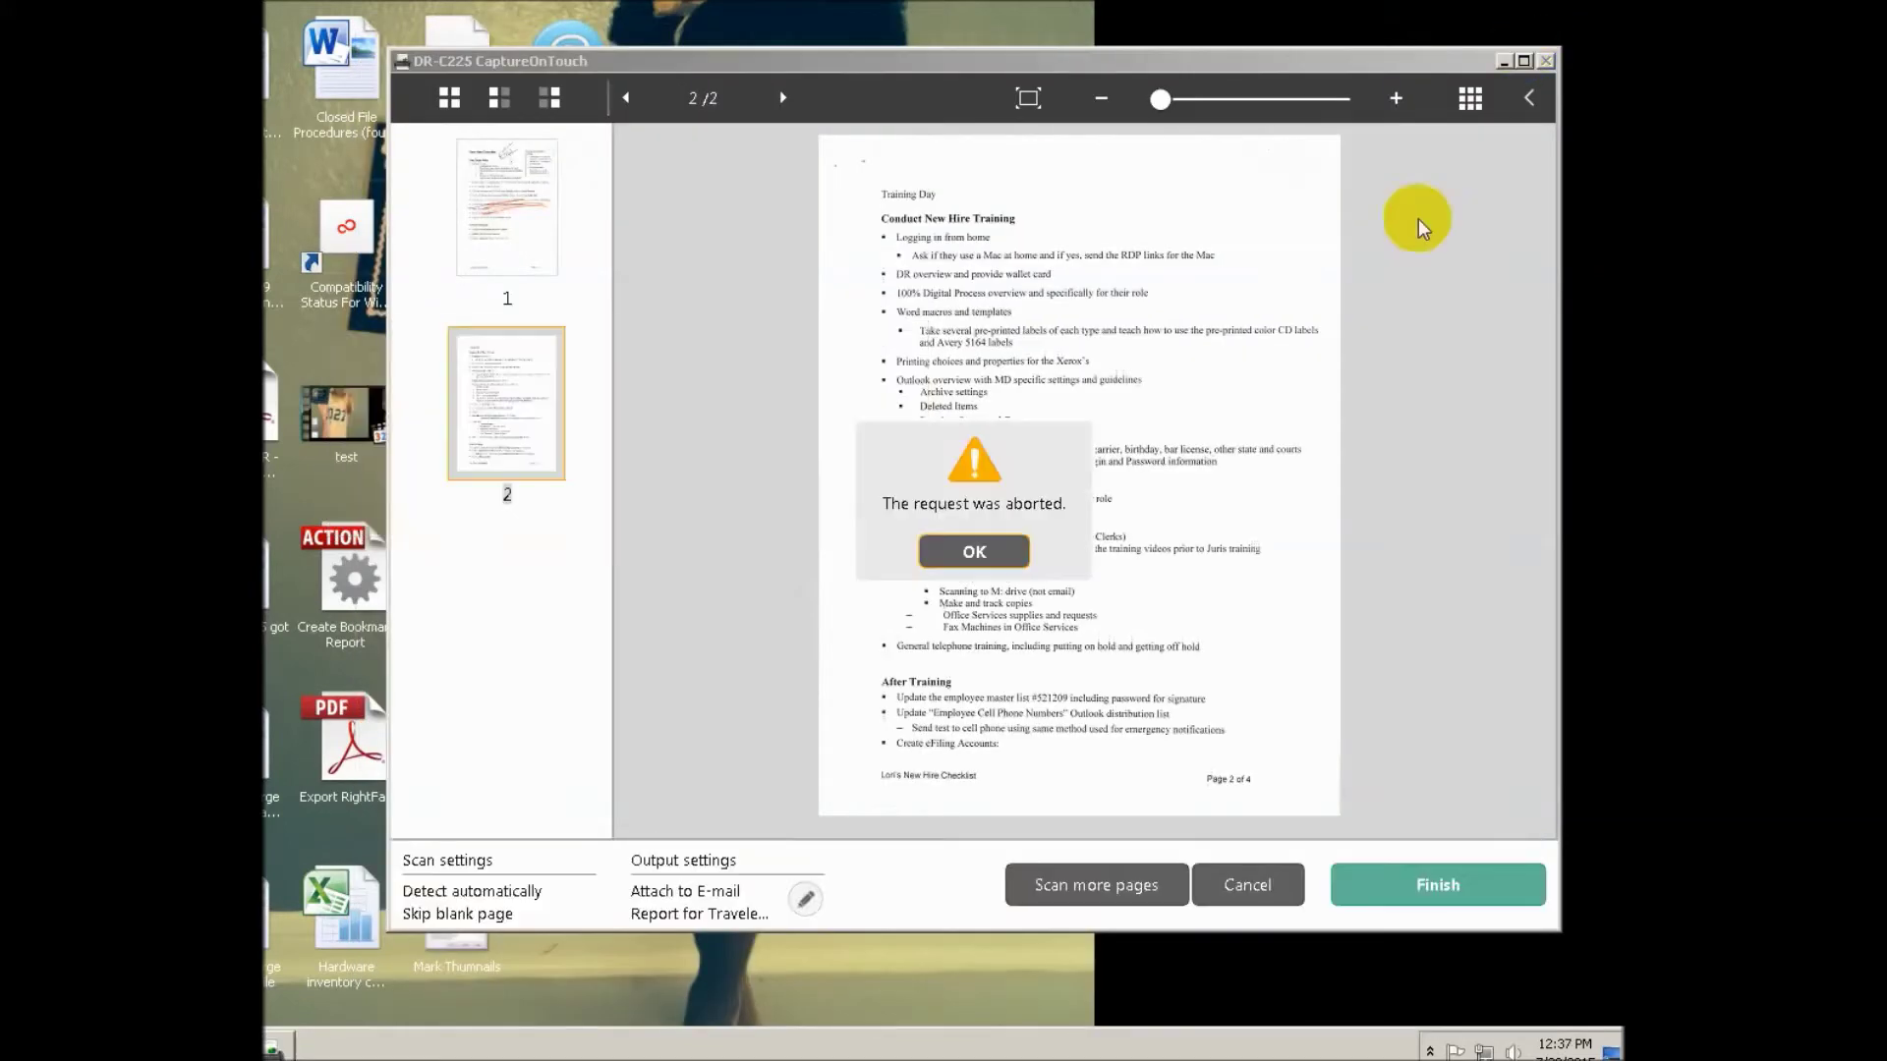
pyautogui.click(974, 552)
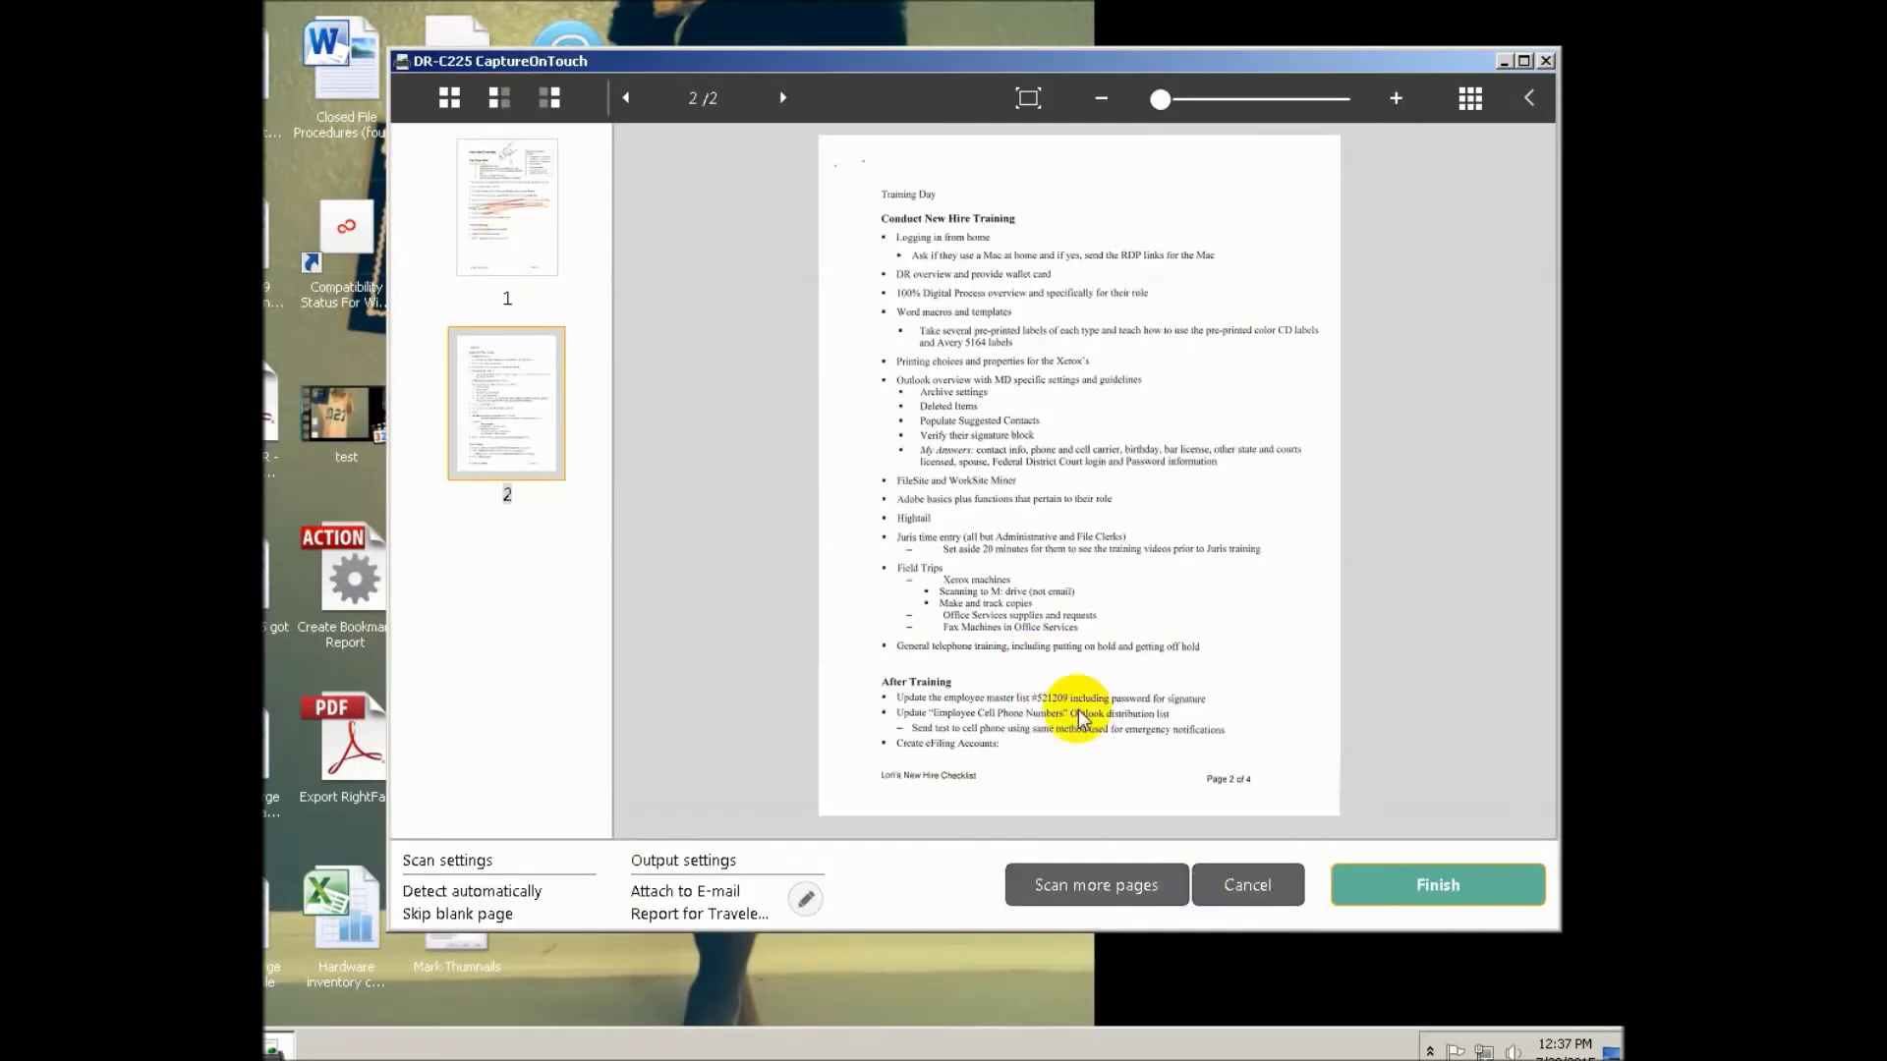
pyautogui.click(1241, 894)
pyautogui.click(910, 547)
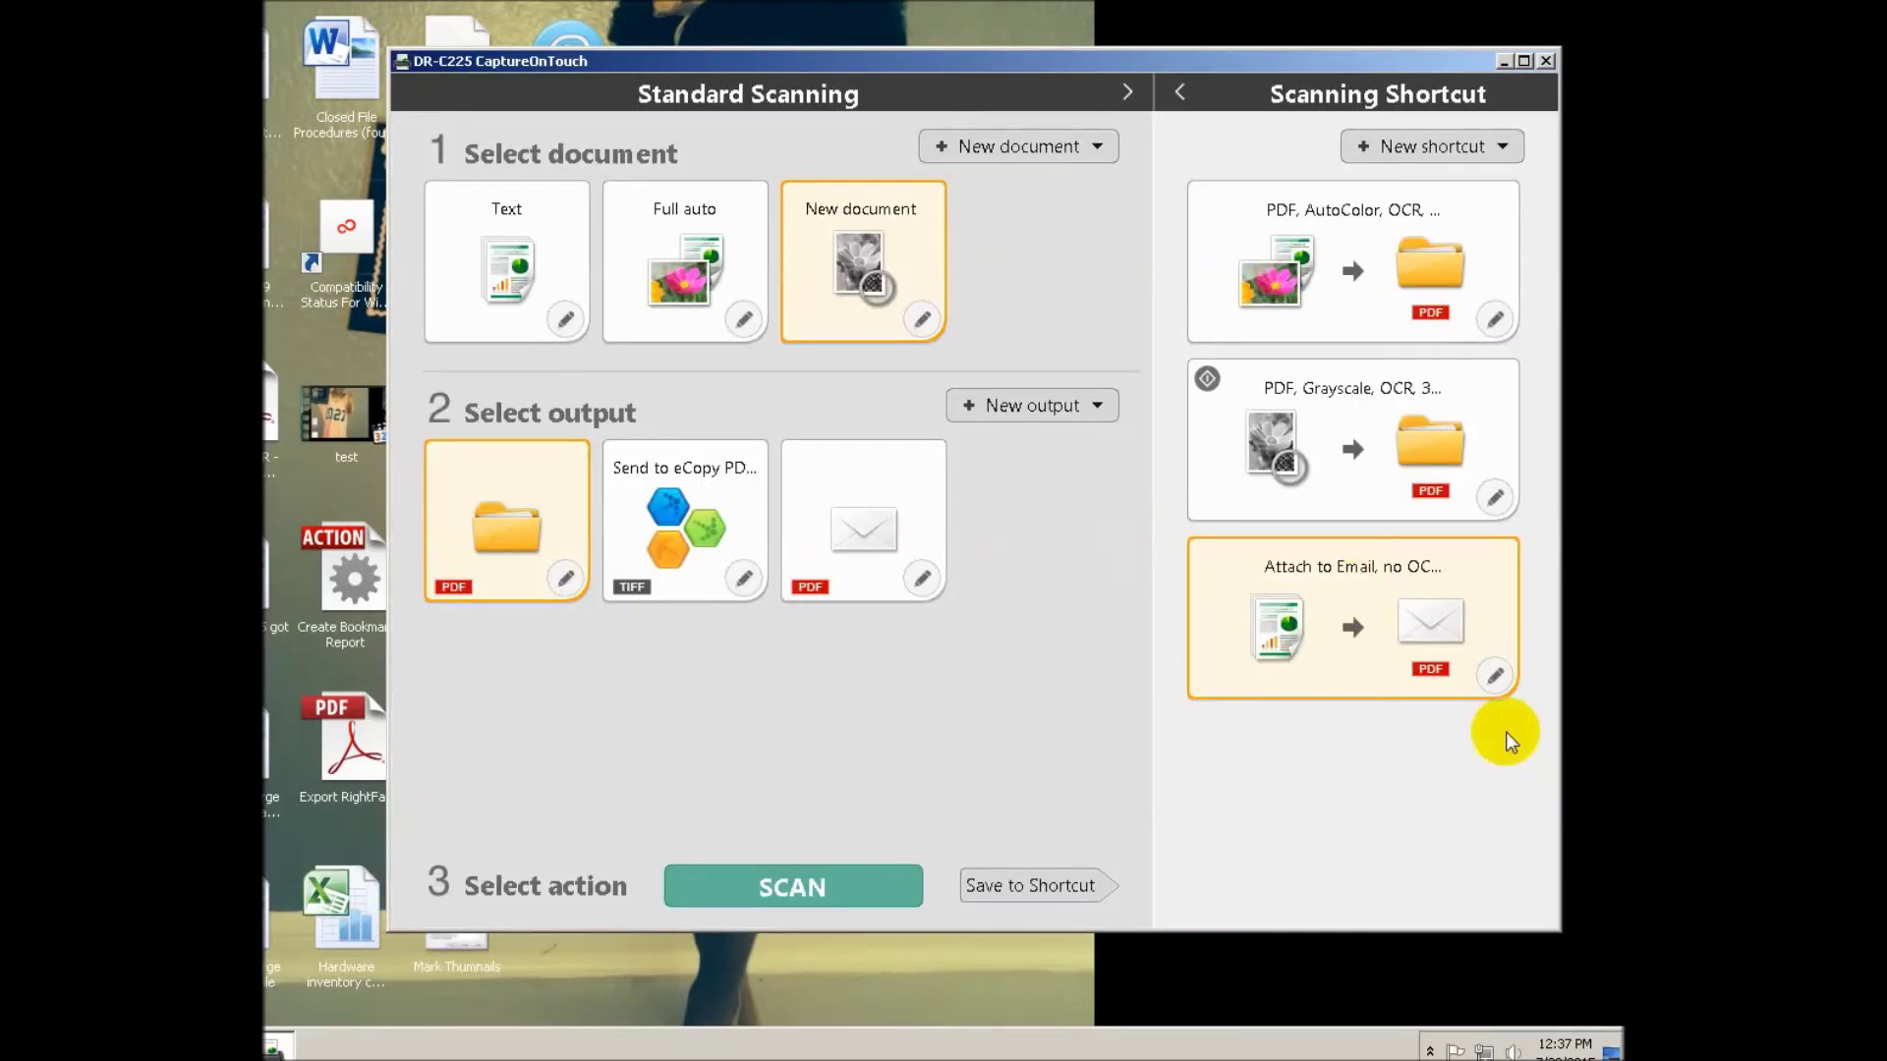
# Clear the Attach to Email file name and add the date and time in MMDDYYYY format
pyautogui.click(1494, 677)
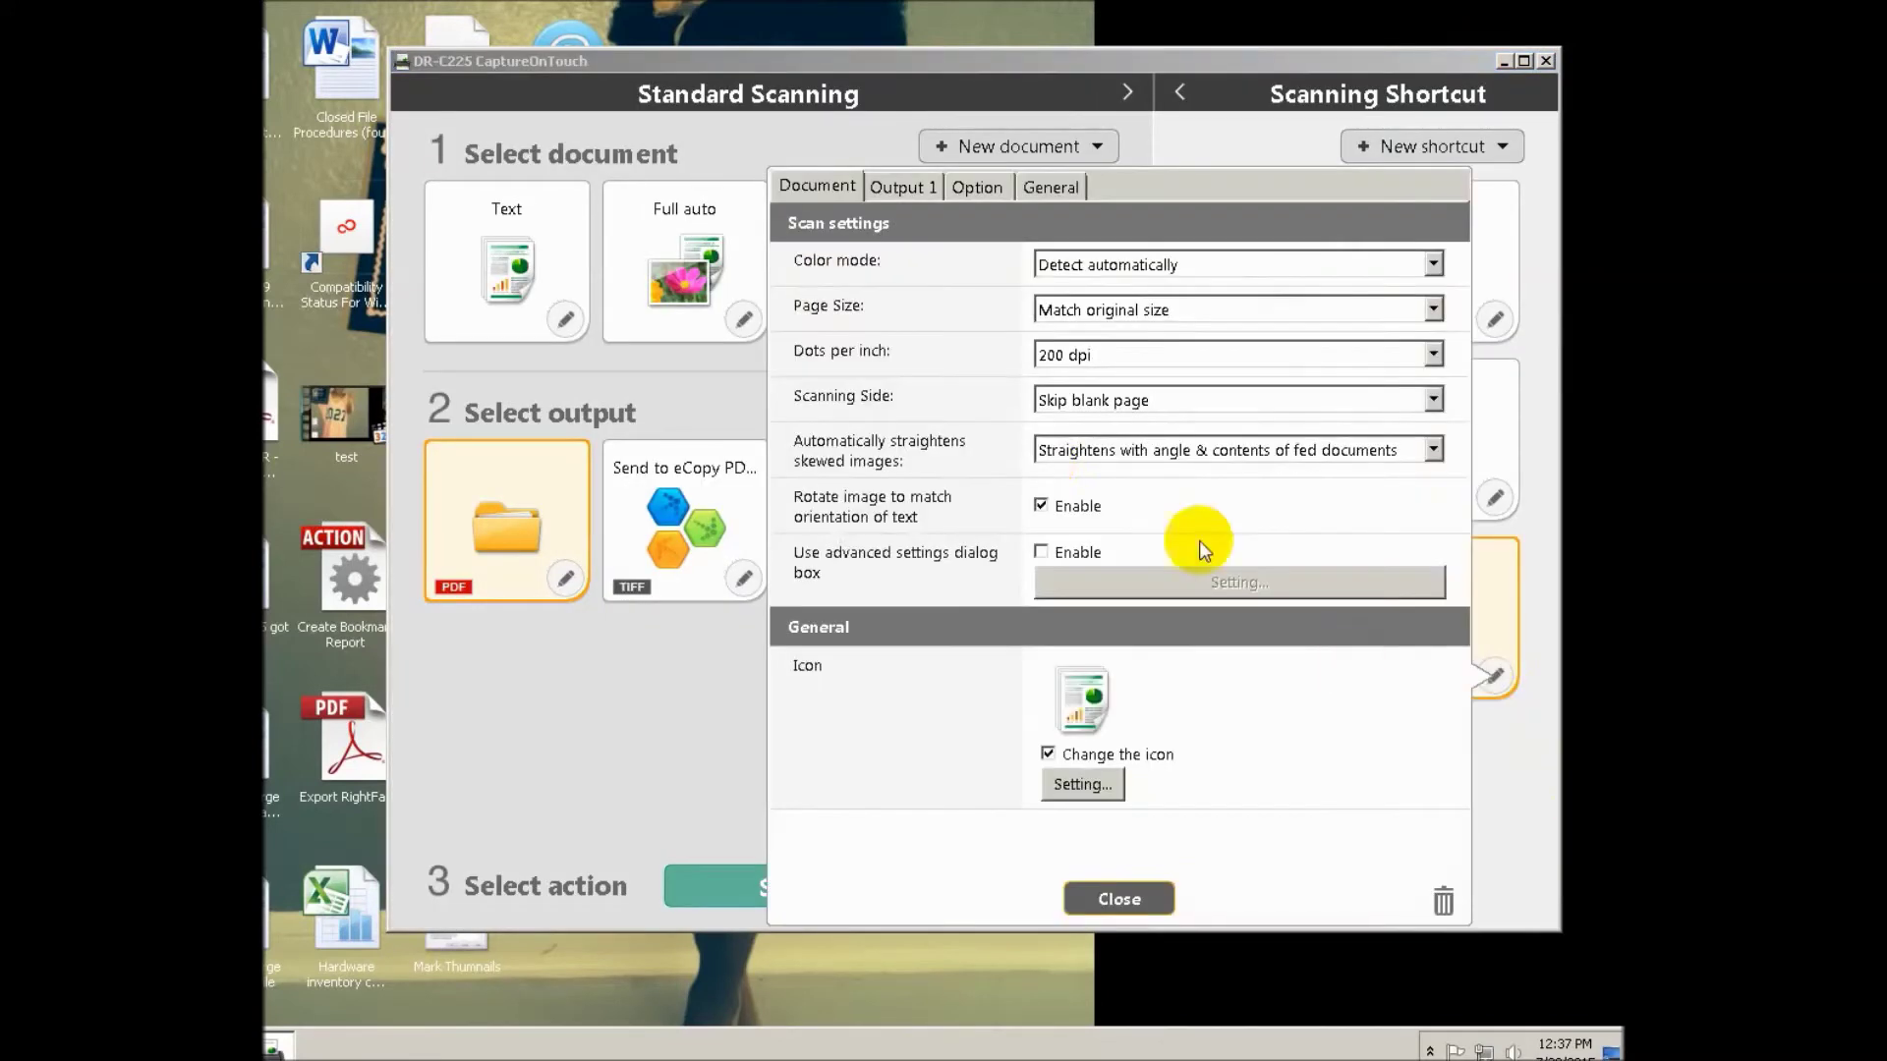
pyautogui.click(929, 193)
pyautogui.moveTo(1318, 429); pyautogui.dragTo(810, 420)
pyautogui.press('BackSpace')
pyautogui.click(1064, 497)
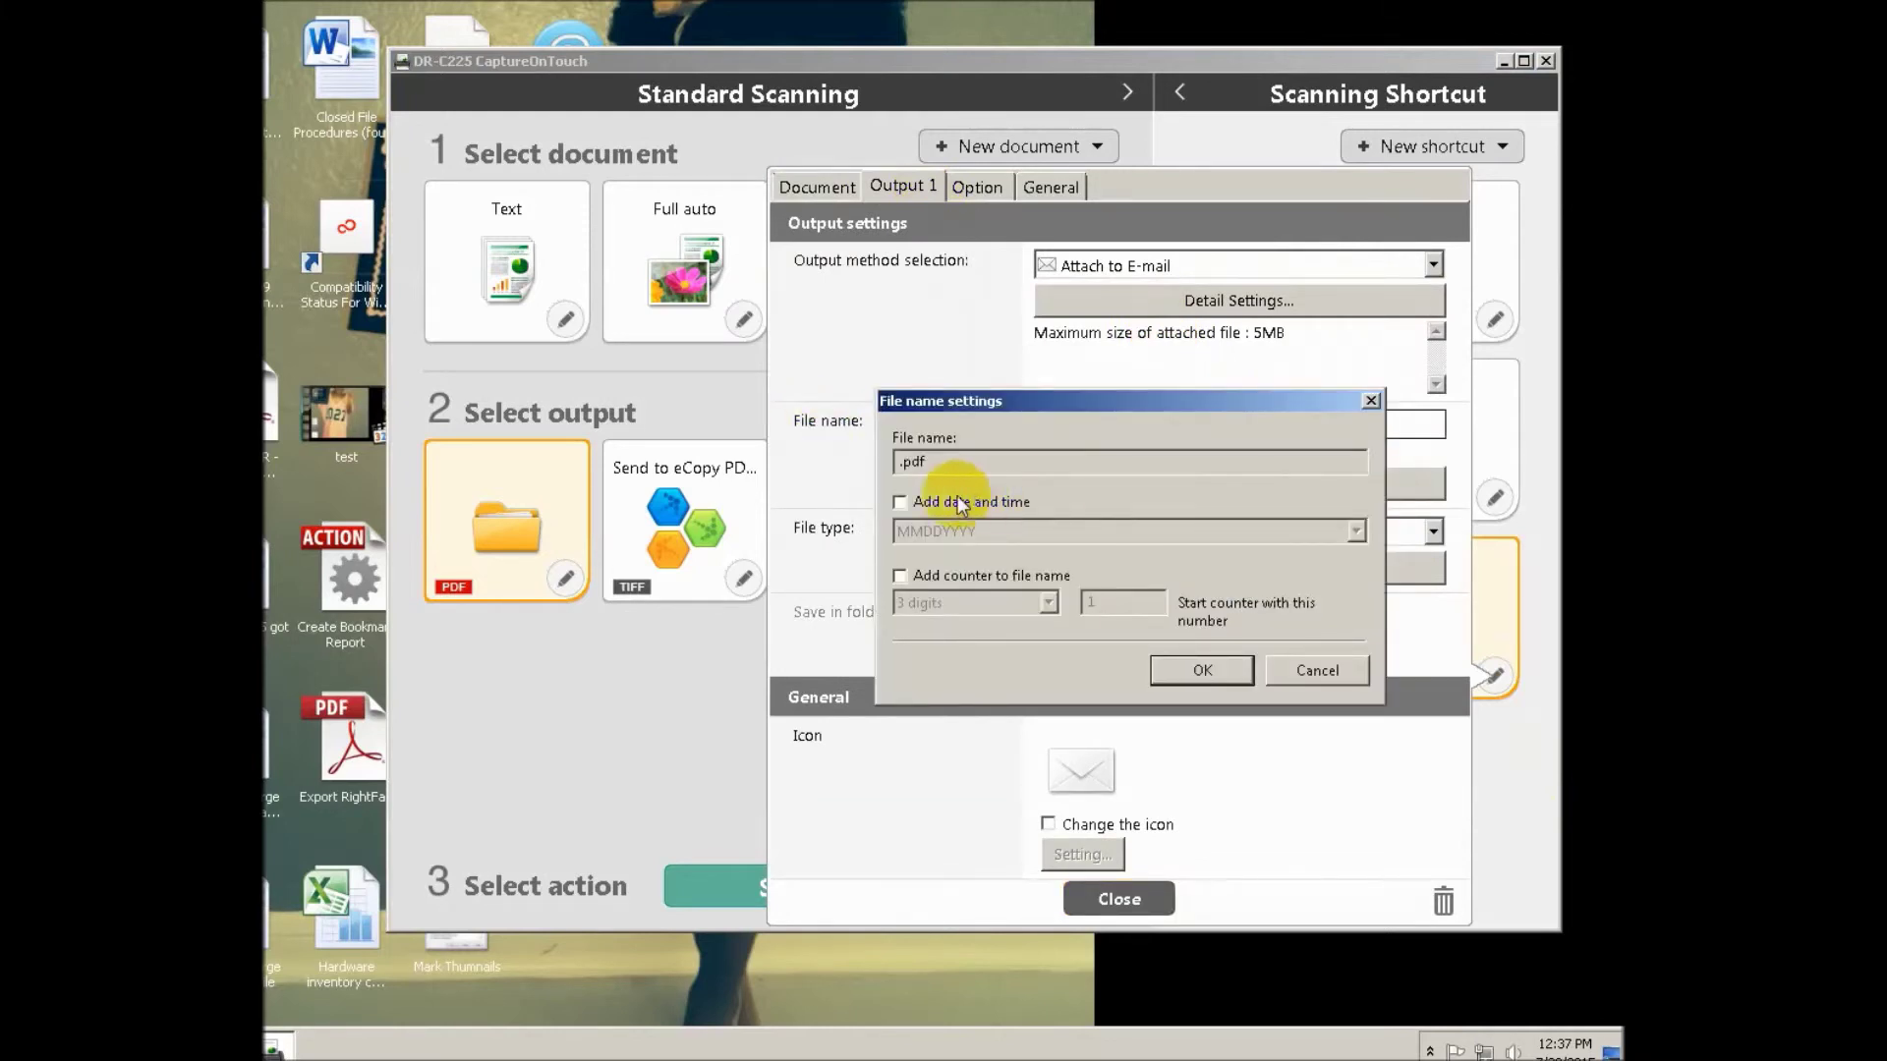
pyautogui.click(900, 503)
pyautogui.click(1032, 540)
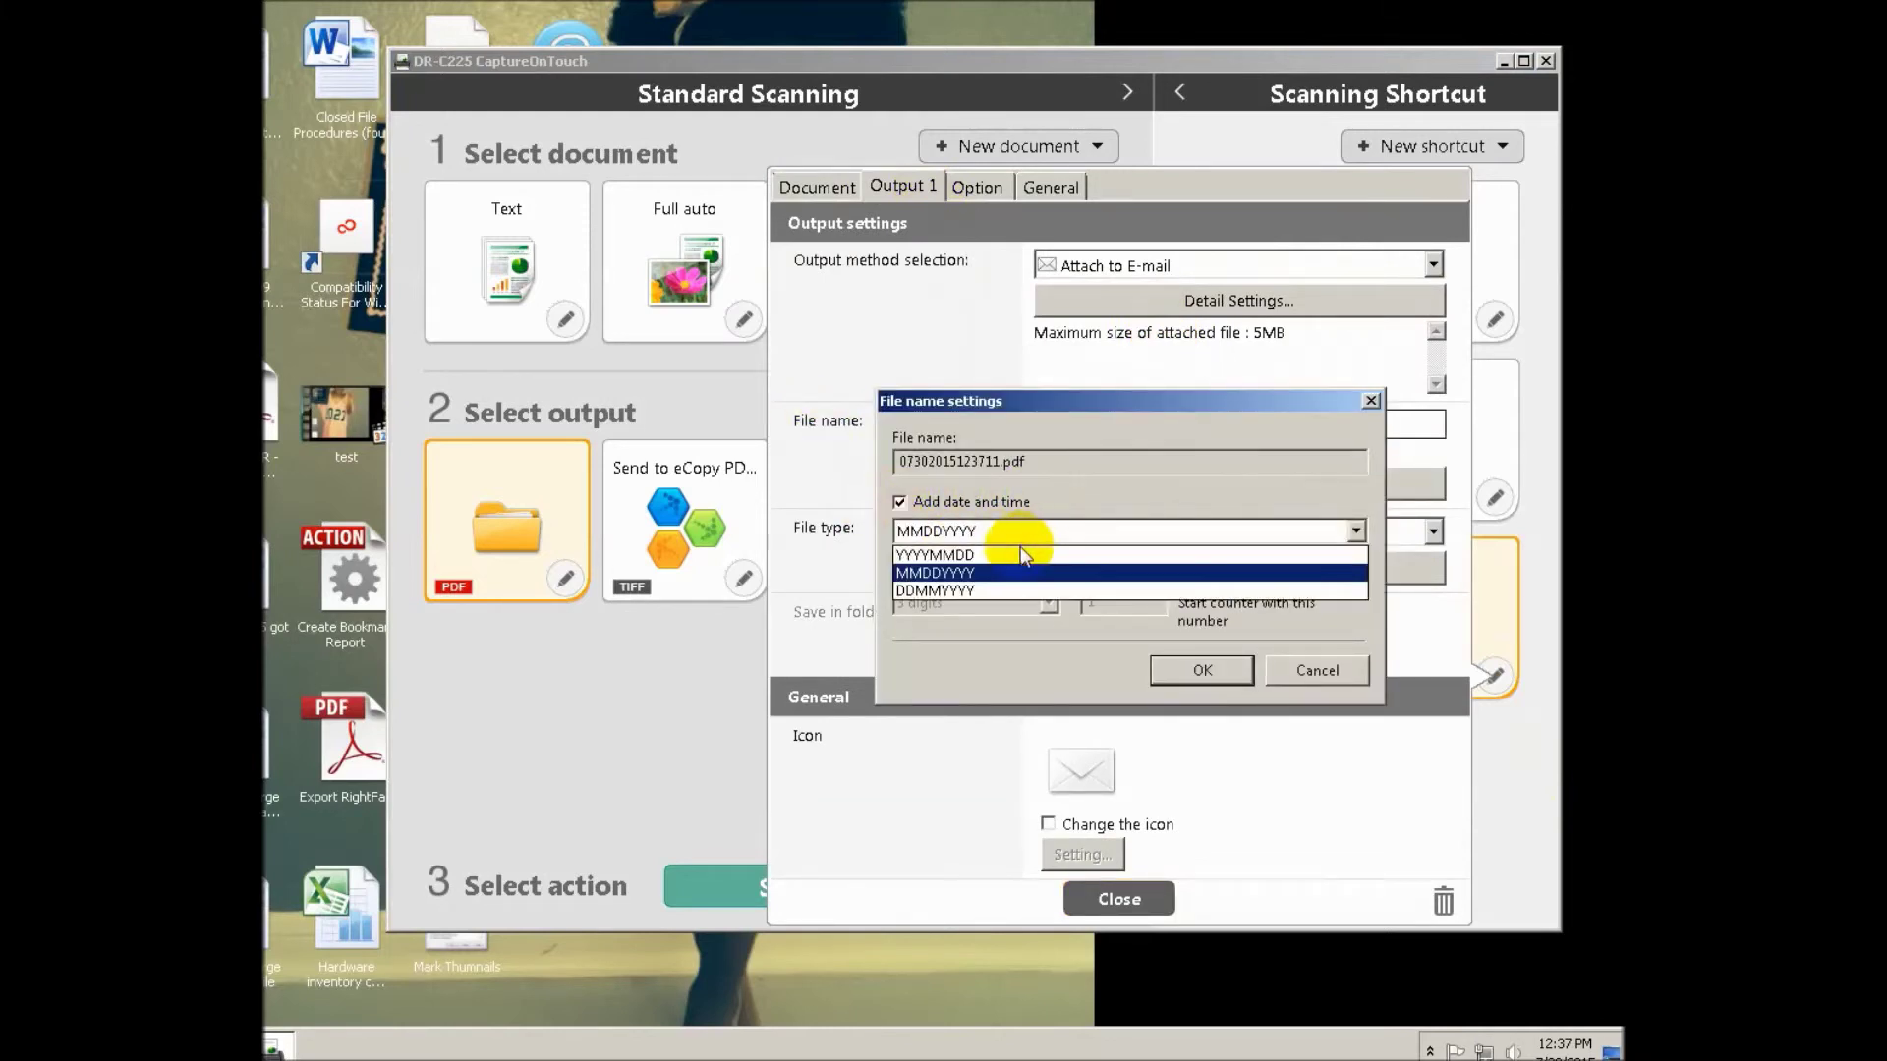
pyautogui.click(1006, 503)
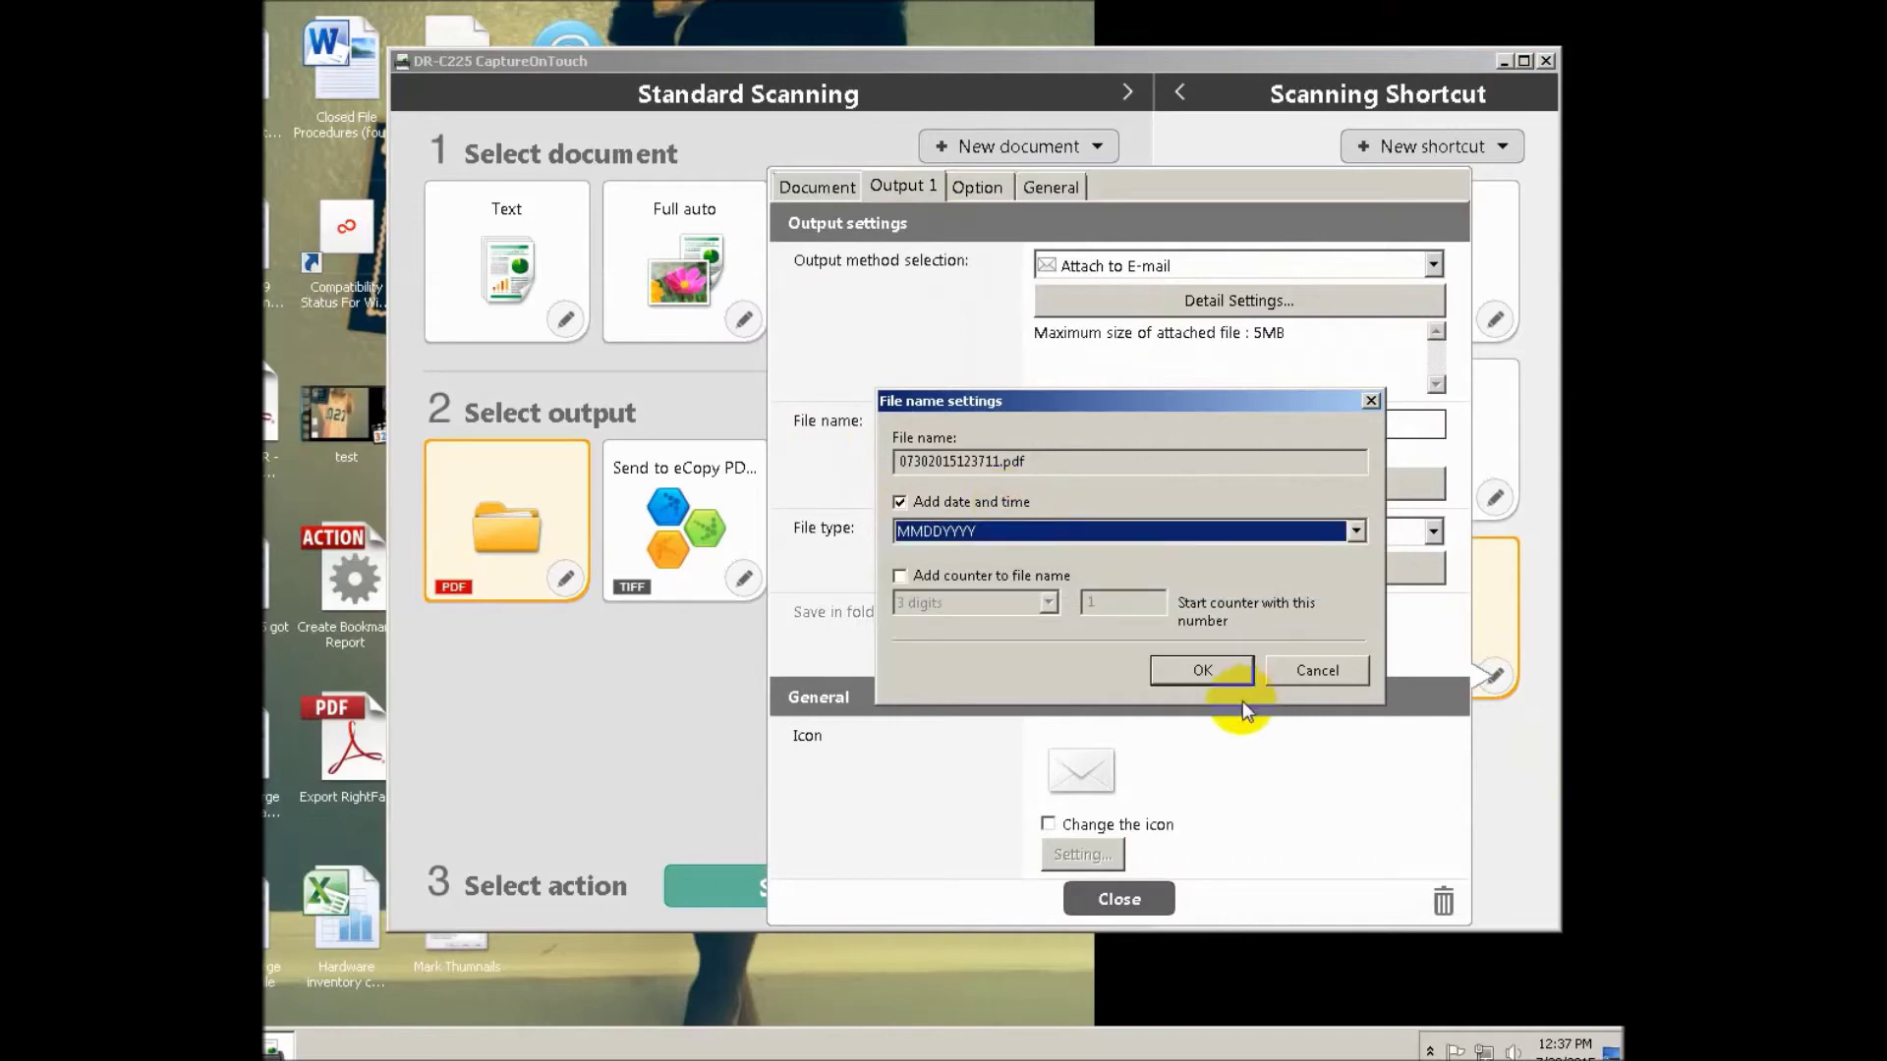
pyautogui.click(1200, 669)
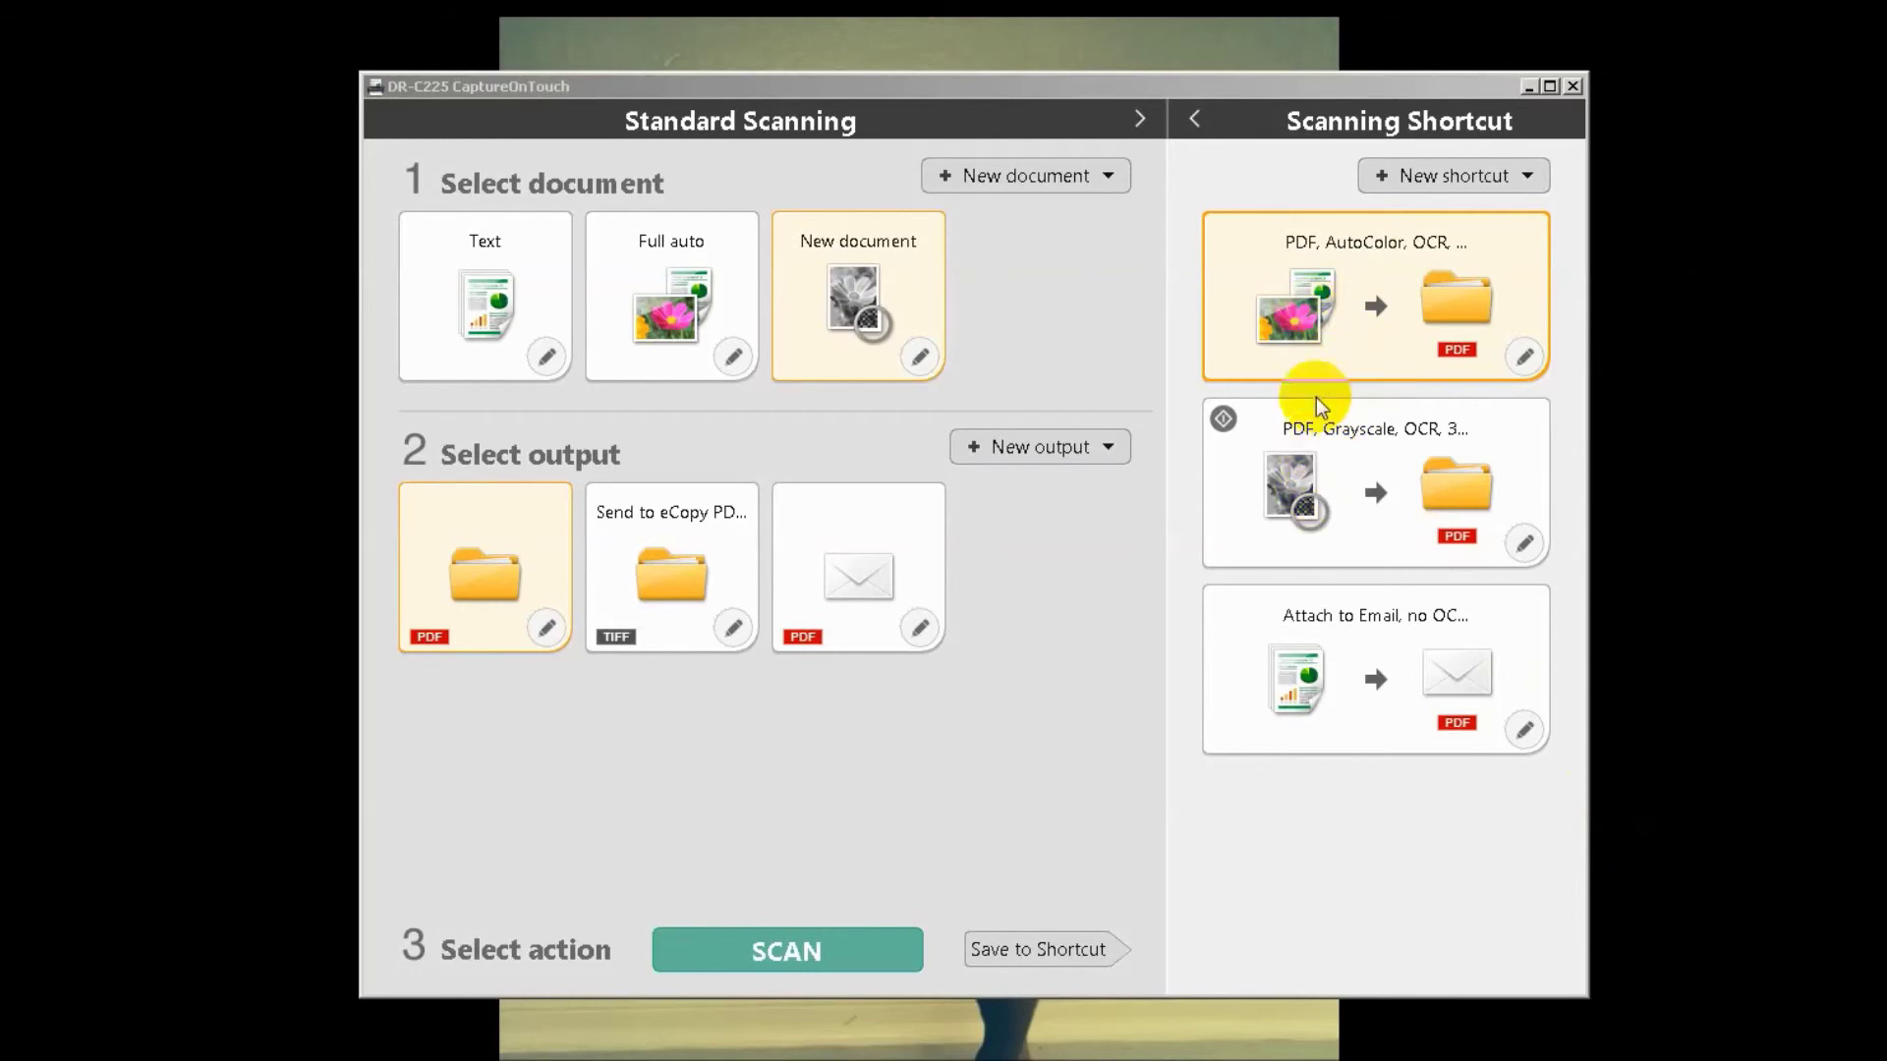
# Set the first PDF shortcut's save folder to SCANS on the H: home drive
pyautogui.click(1524, 358)
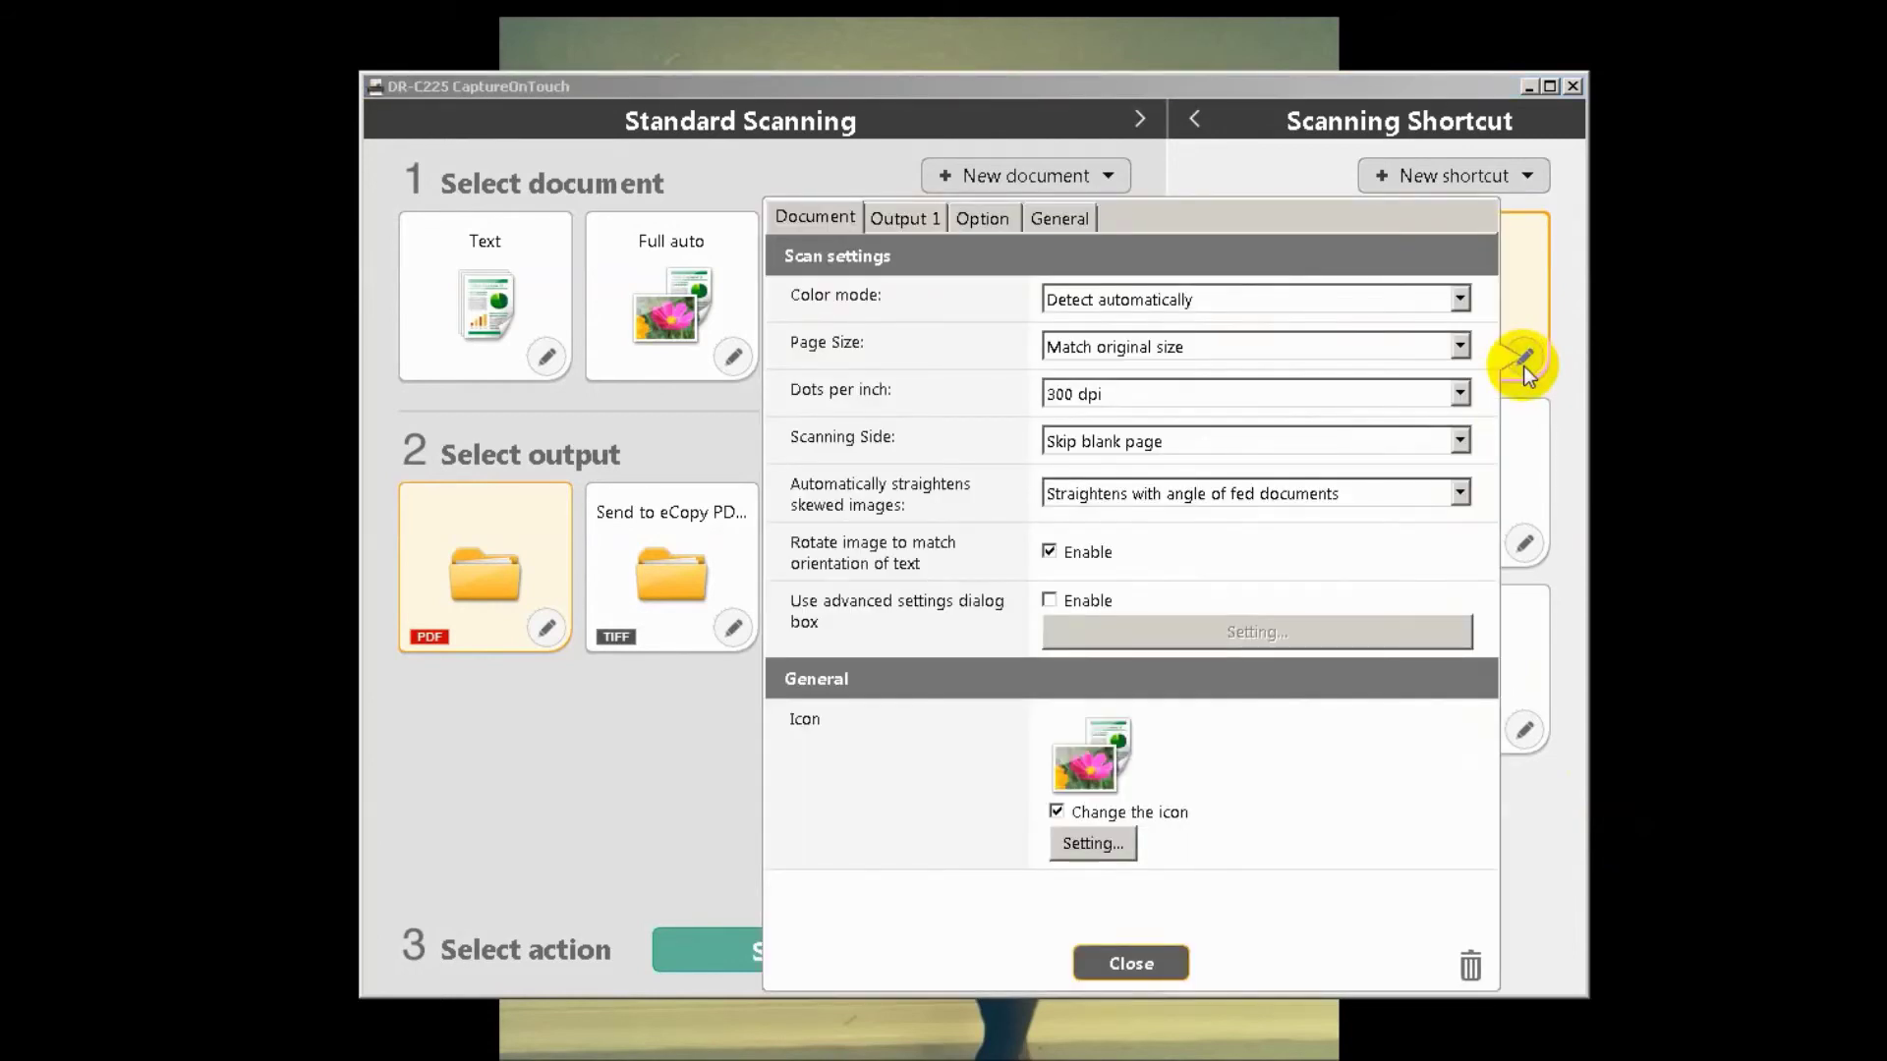
pyautogui.click(896, 218)
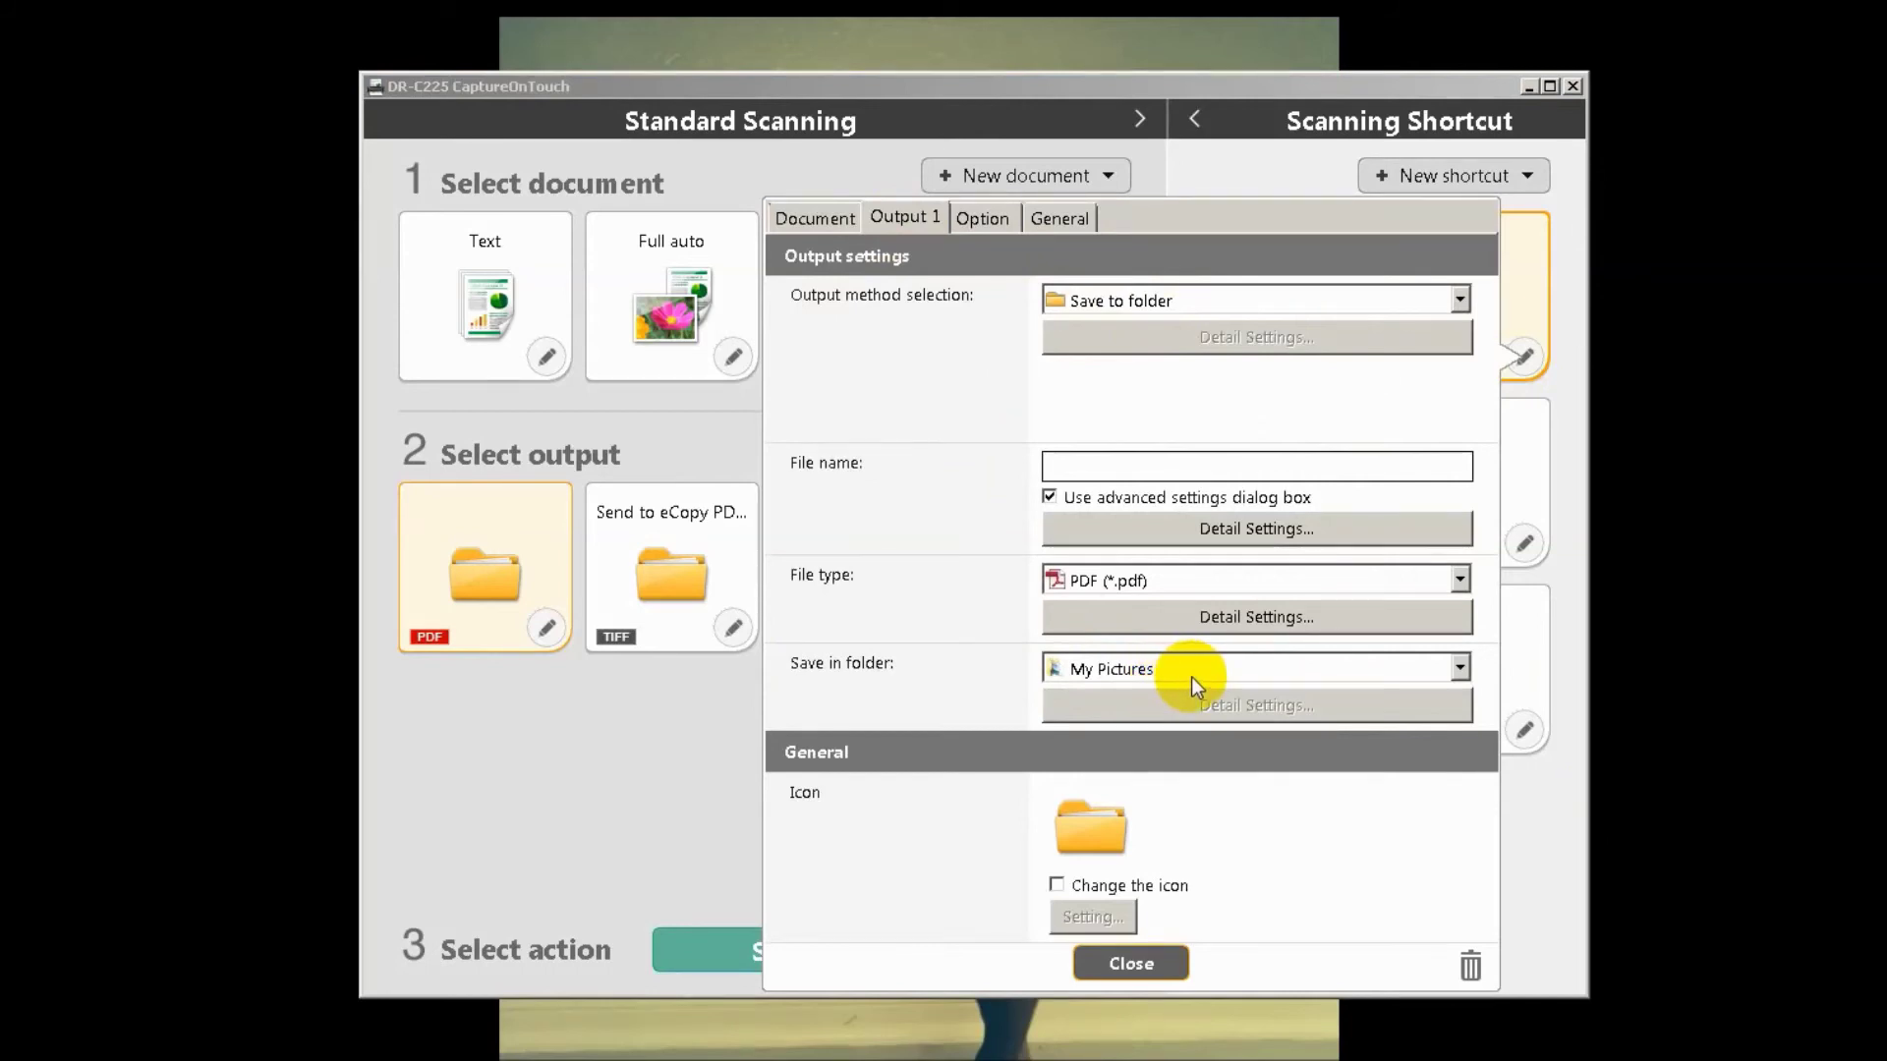
pyautogui.click(1460, 670)
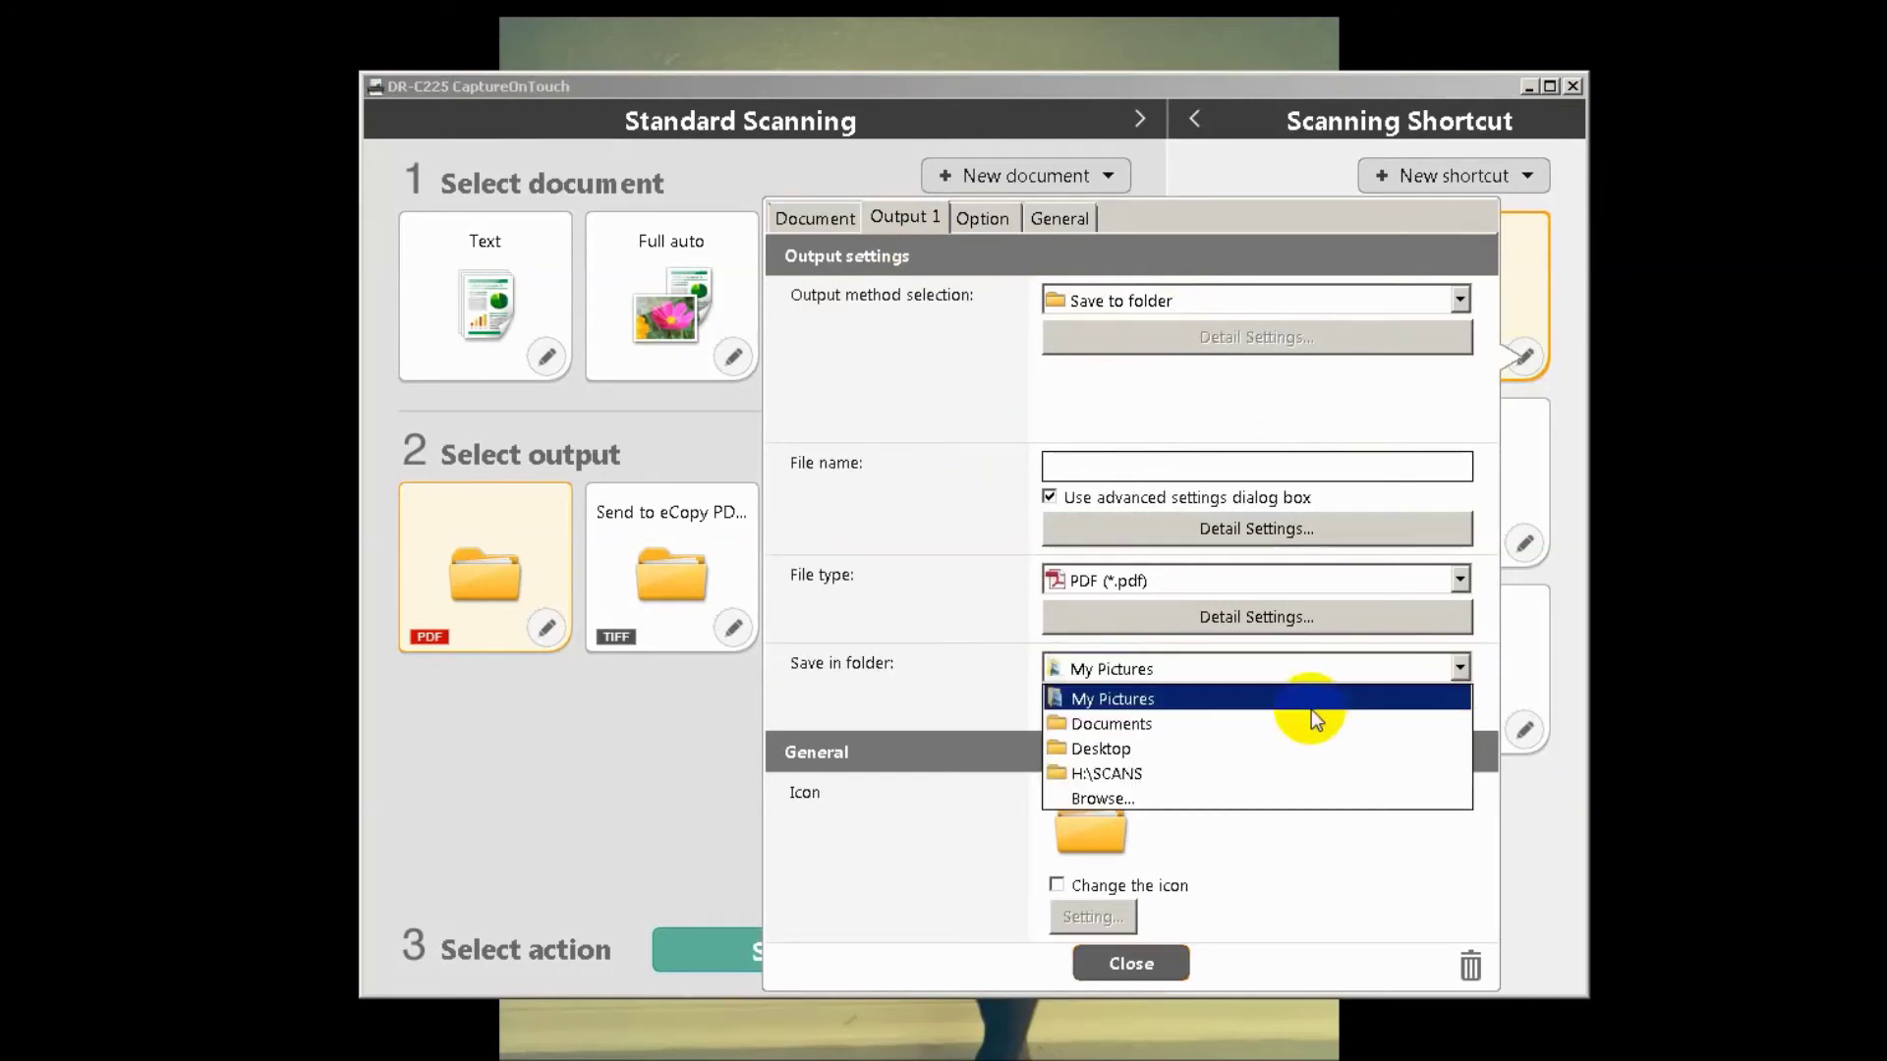
pyautogui.click(1128, 801)
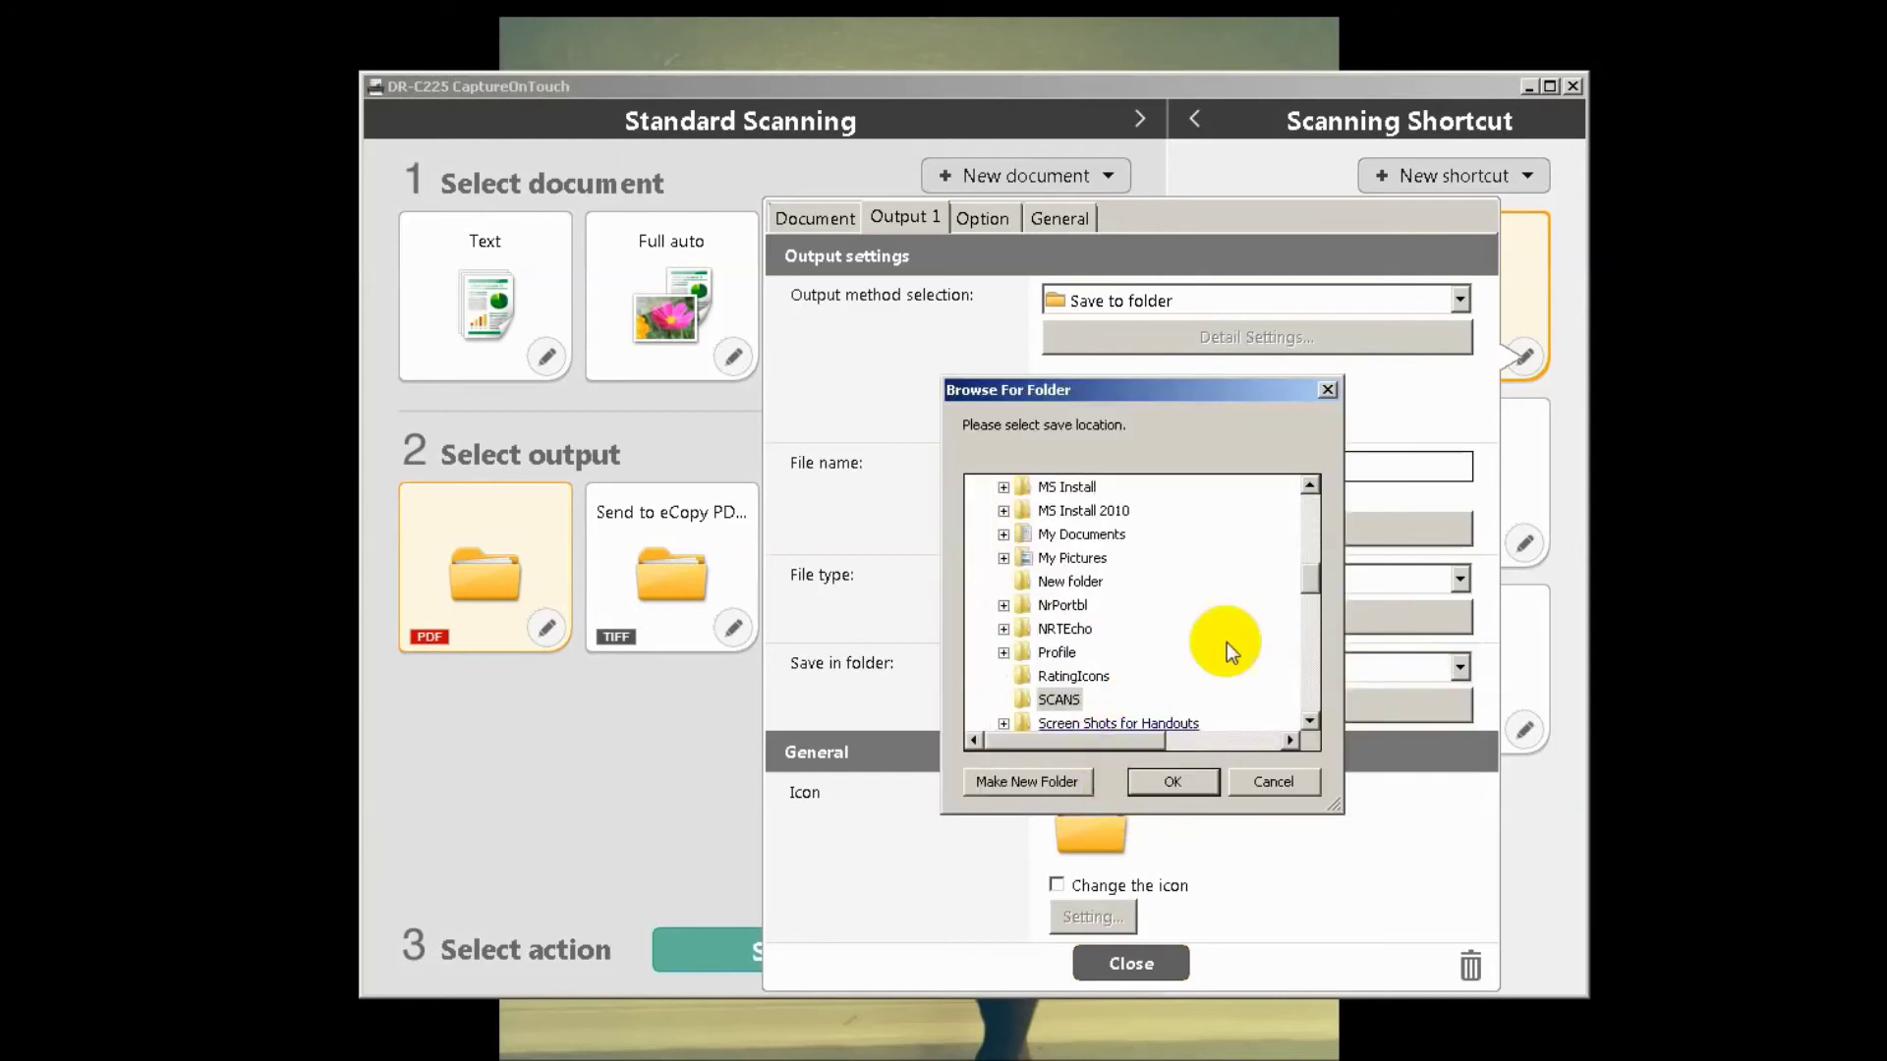
pyautogui.moveTo(1318, 581); pyautogui.dragTo(1310, 503)
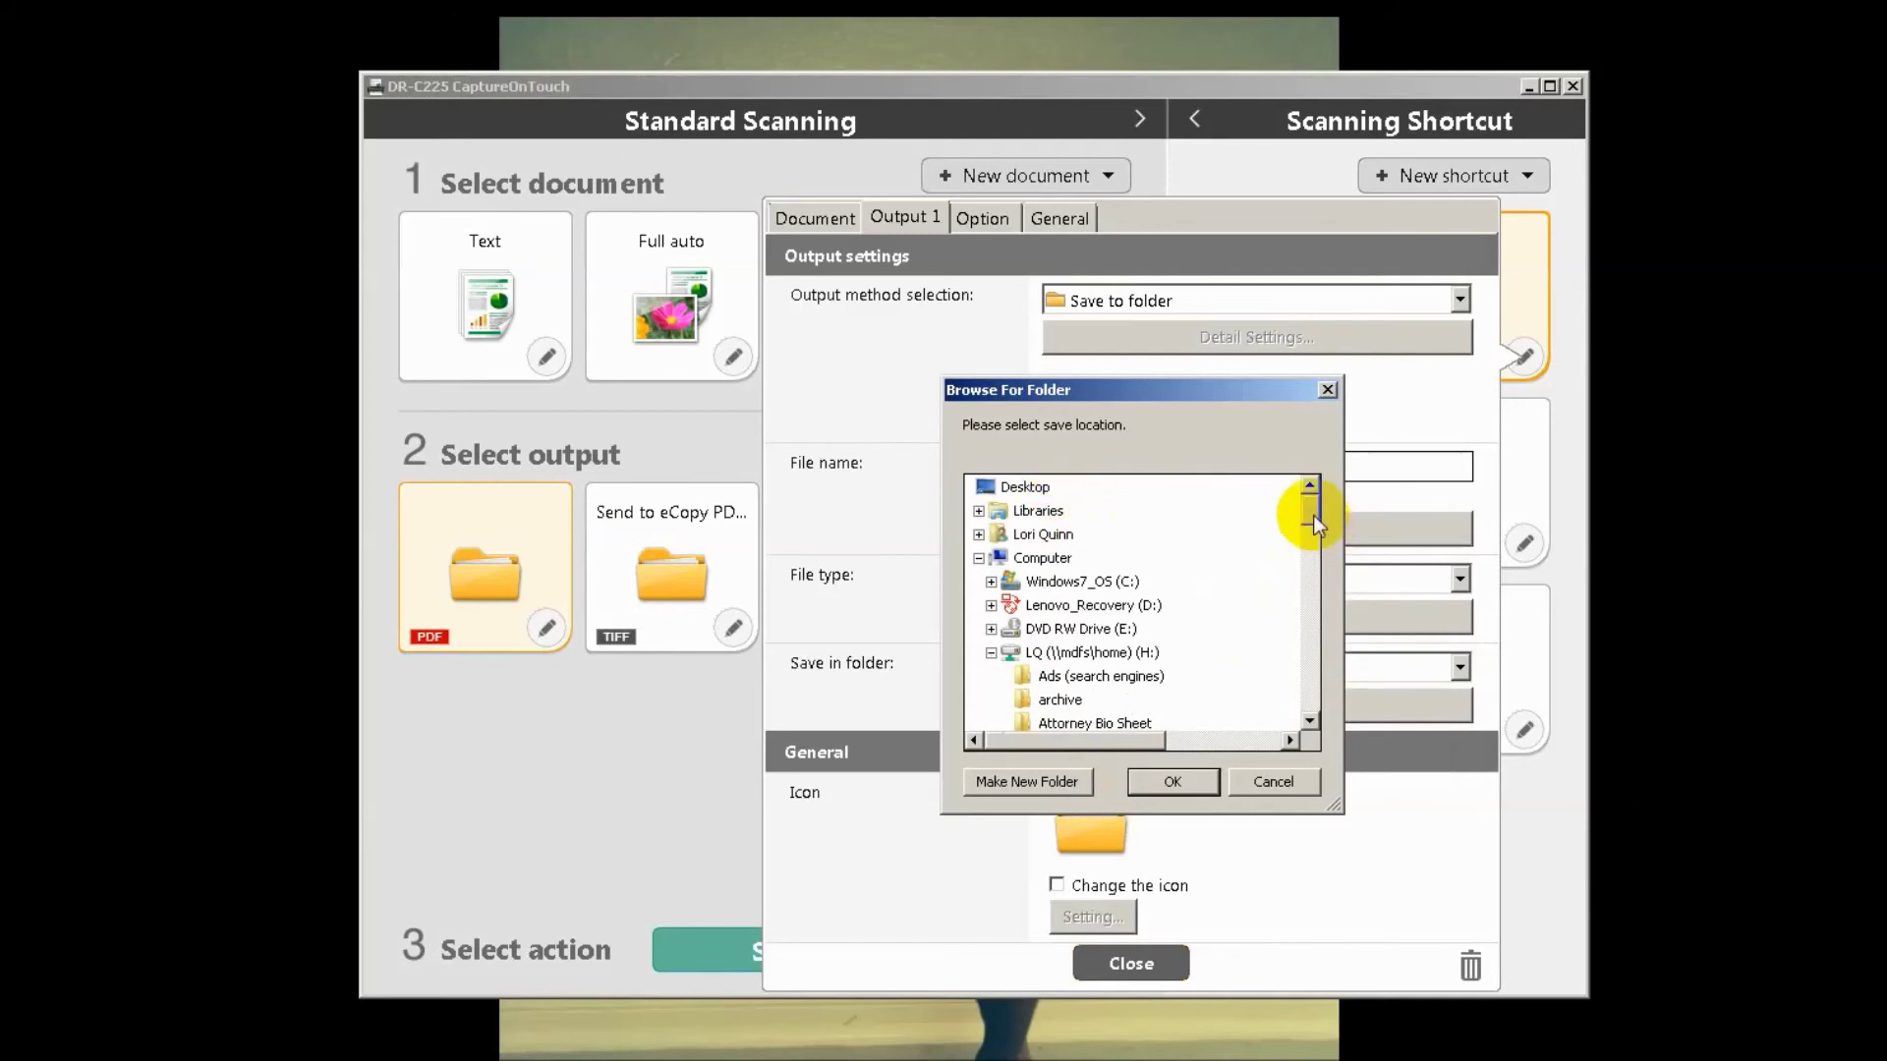
pyautogui.click(1145, 652)
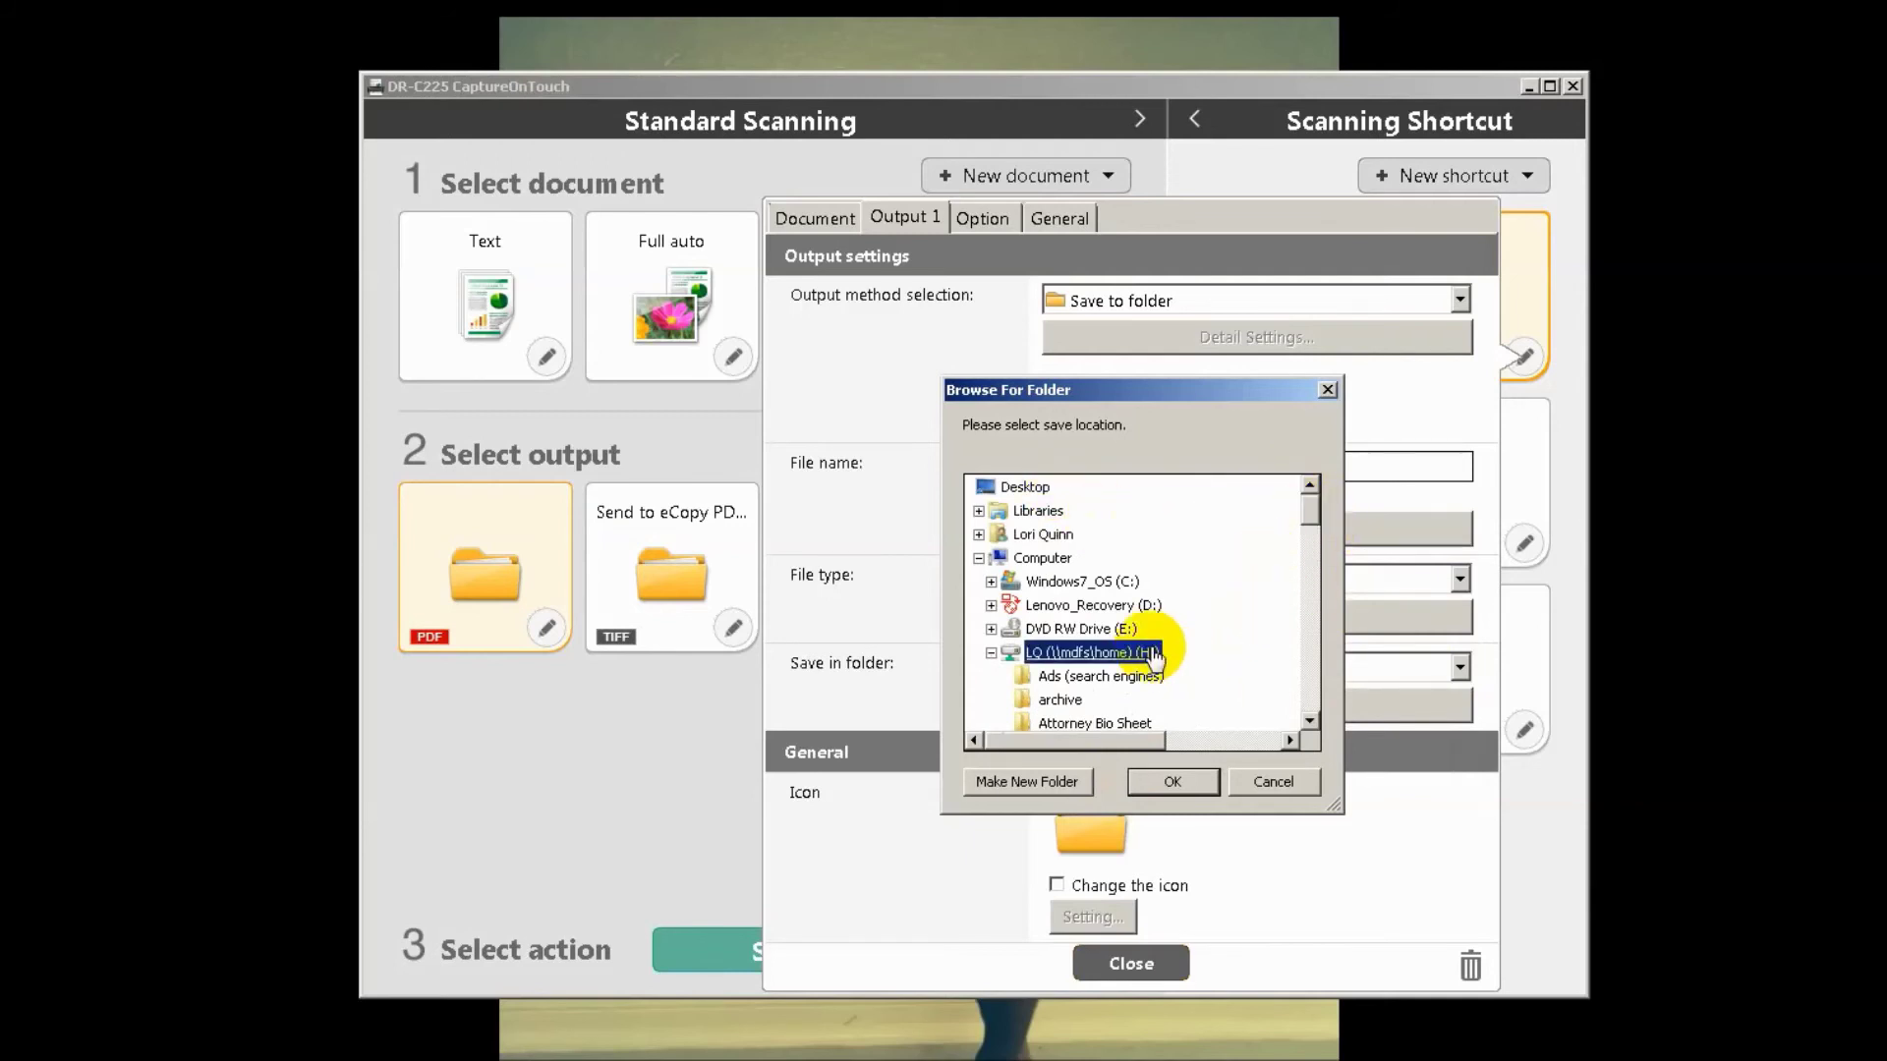
pyautogui.click(1310, 674)
pyautogui.click(1311, 674)
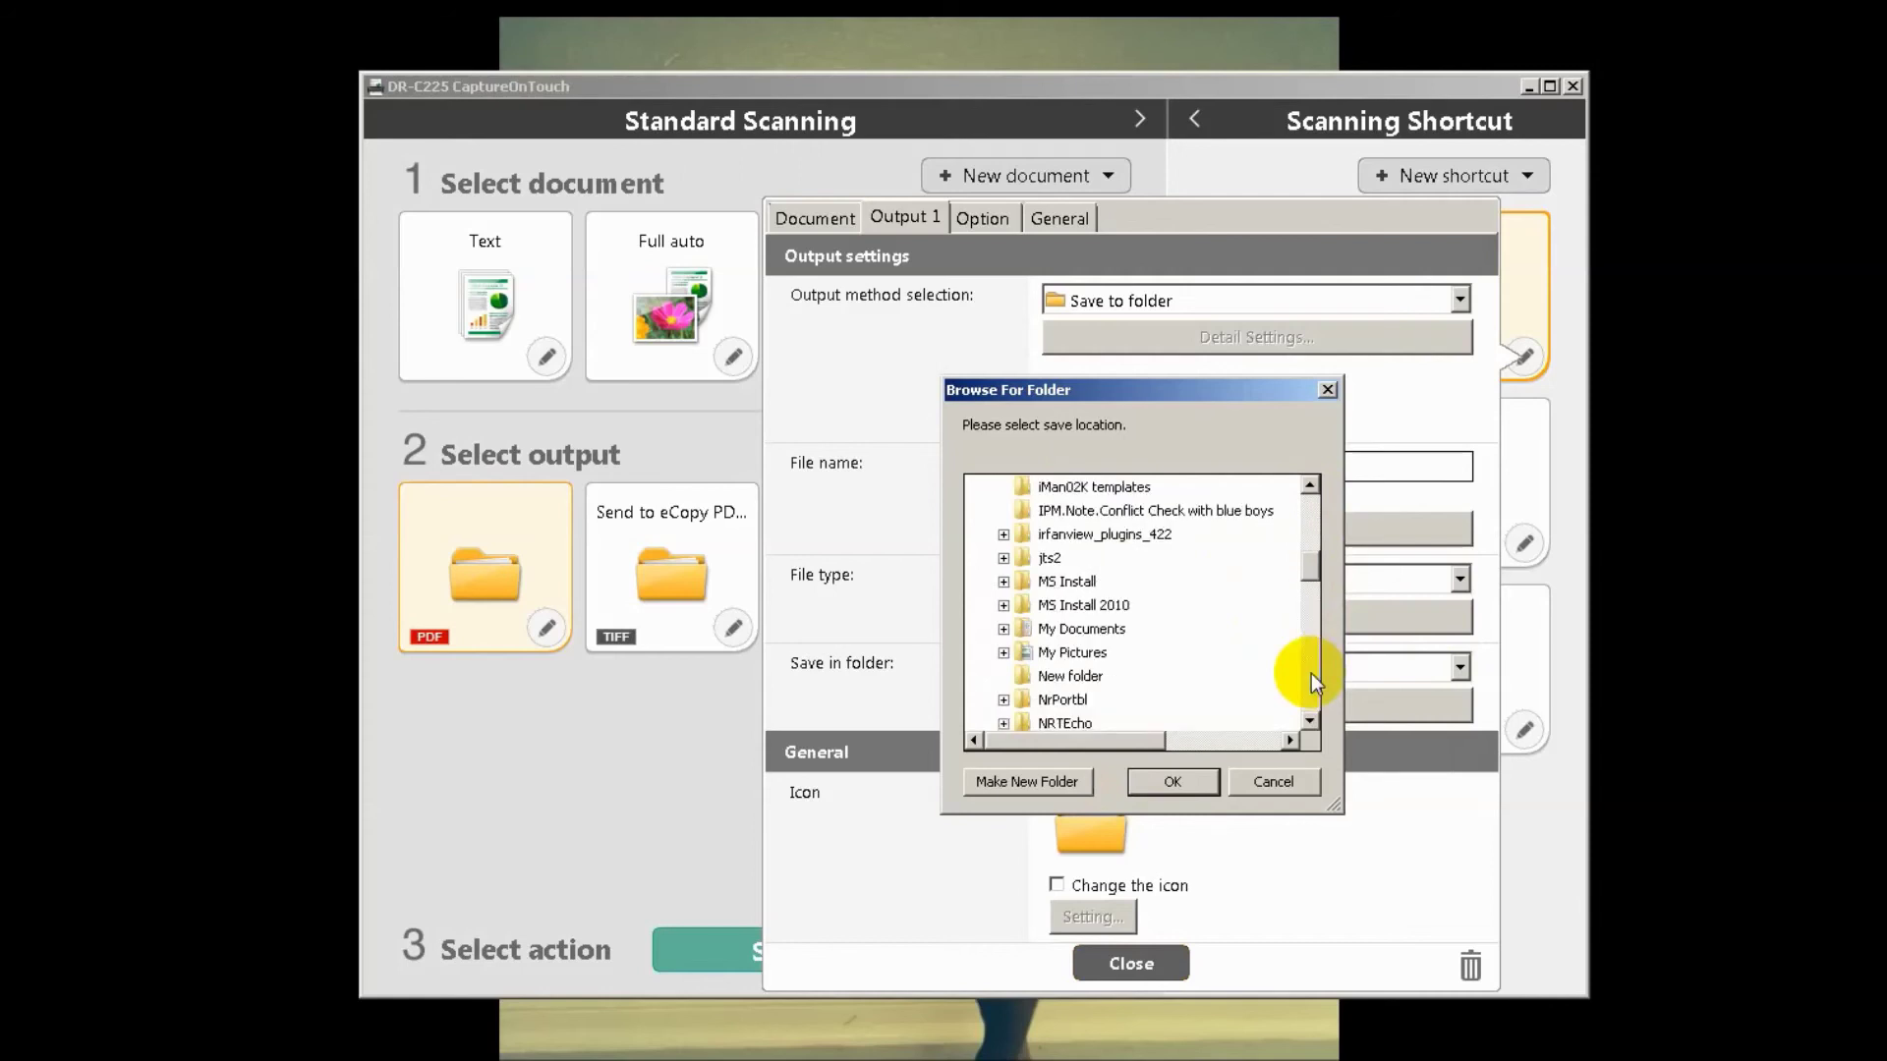
pyautogui.click(1311, 674)
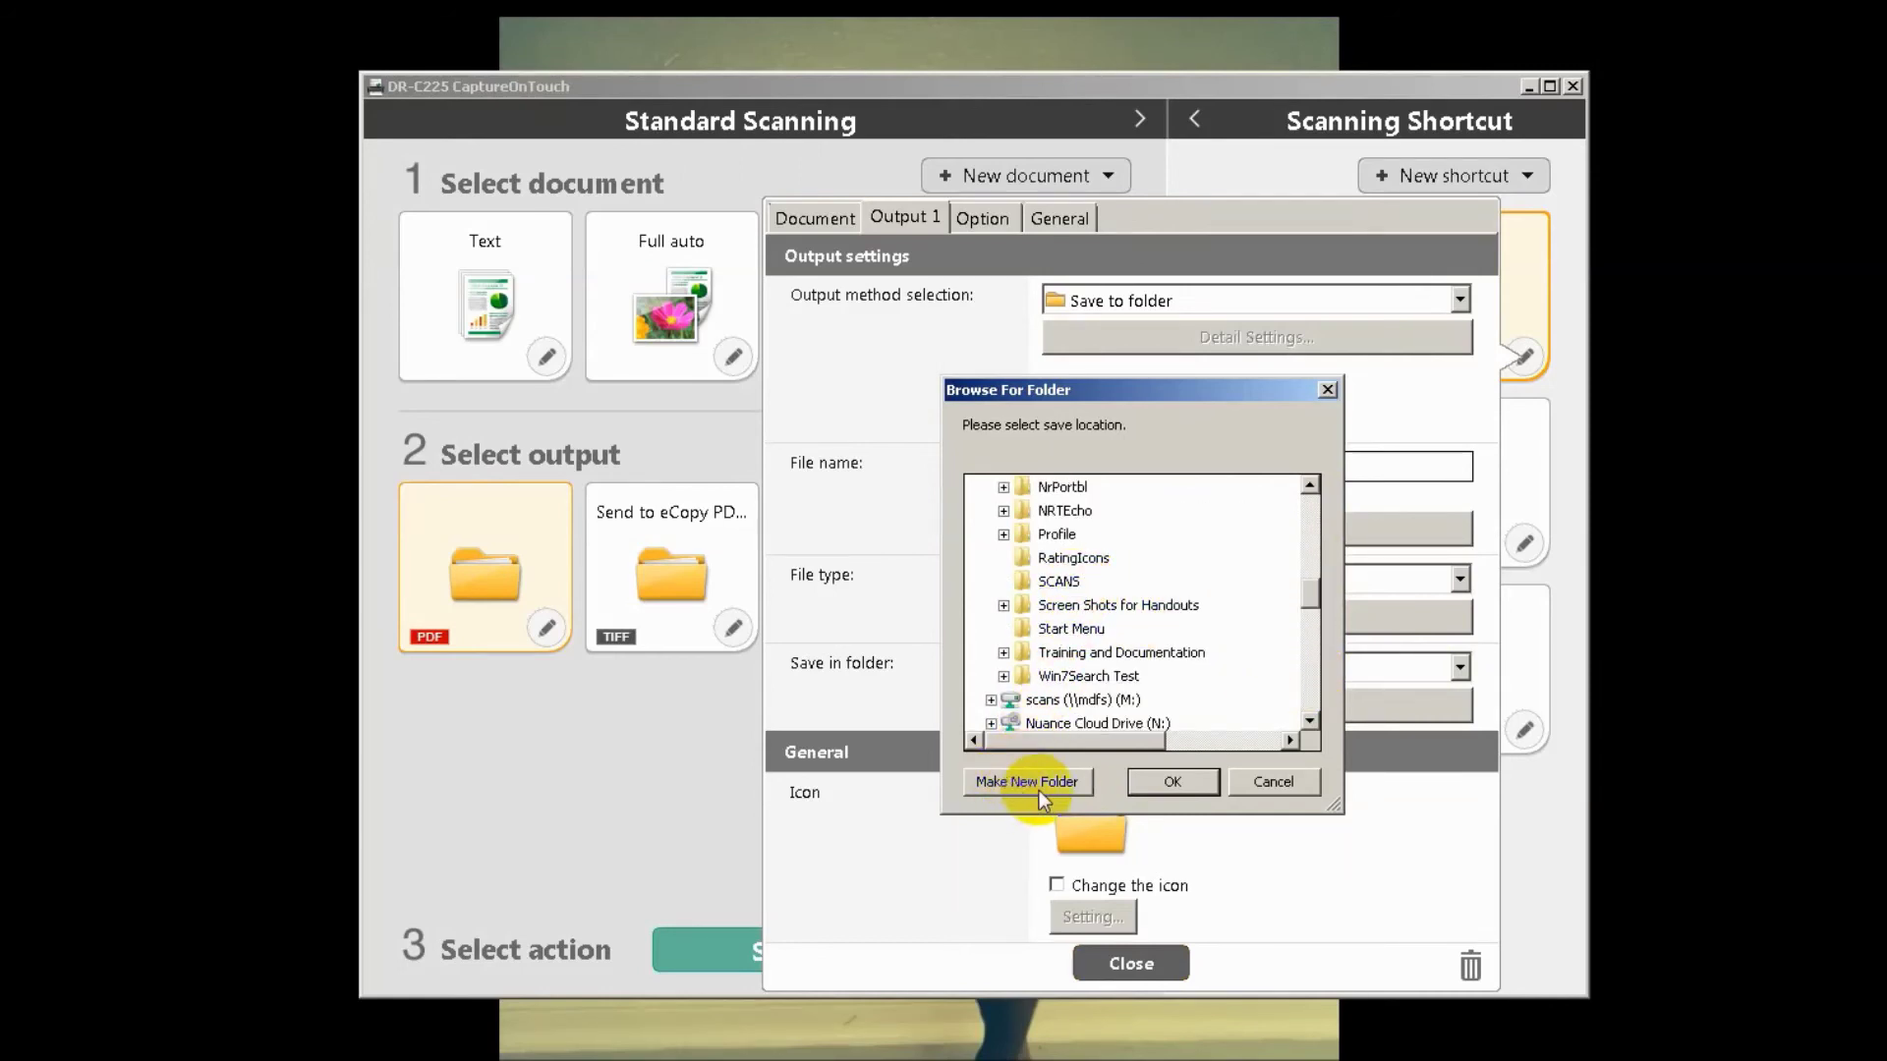
pyautogui.click(1058, 585)
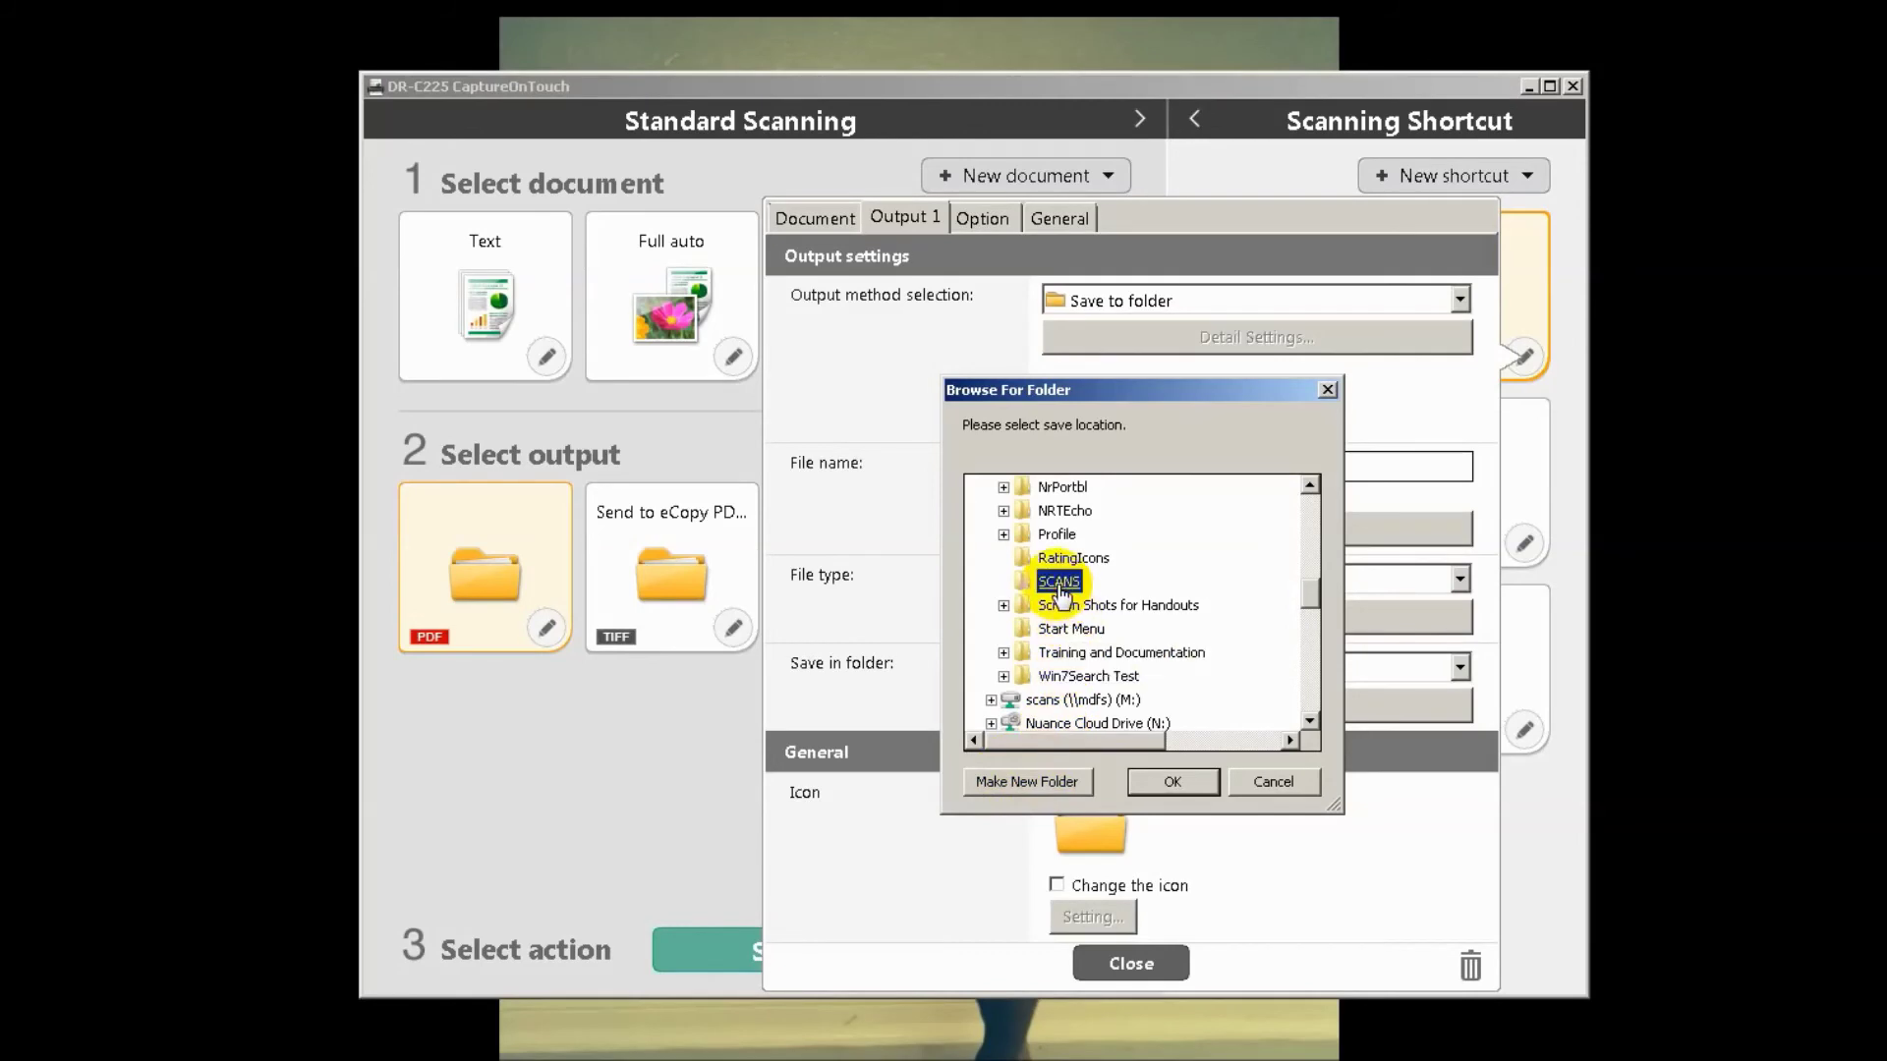
pyautogui.click(1152, 788)
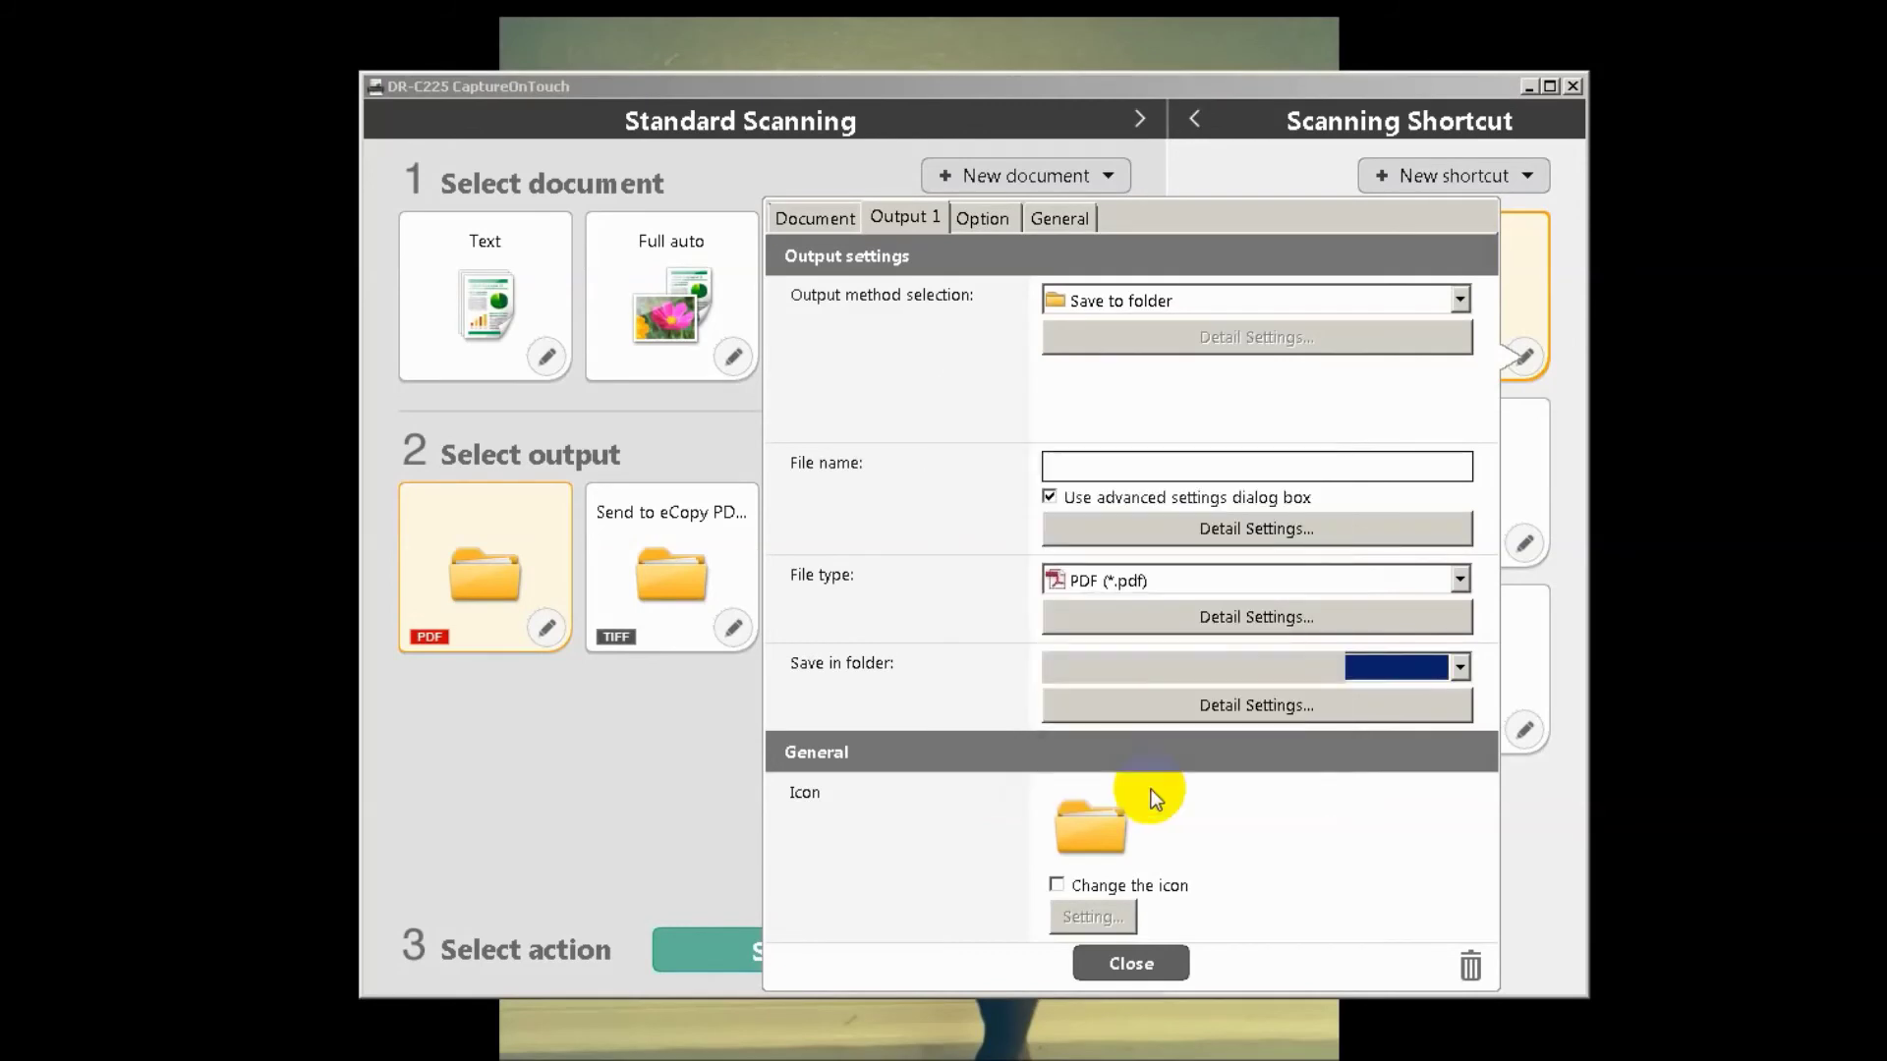
# Close the shortcut settings panel to return to the Standard Scanning screen with its three shortcuts
pyautogui.click(1133, 965)
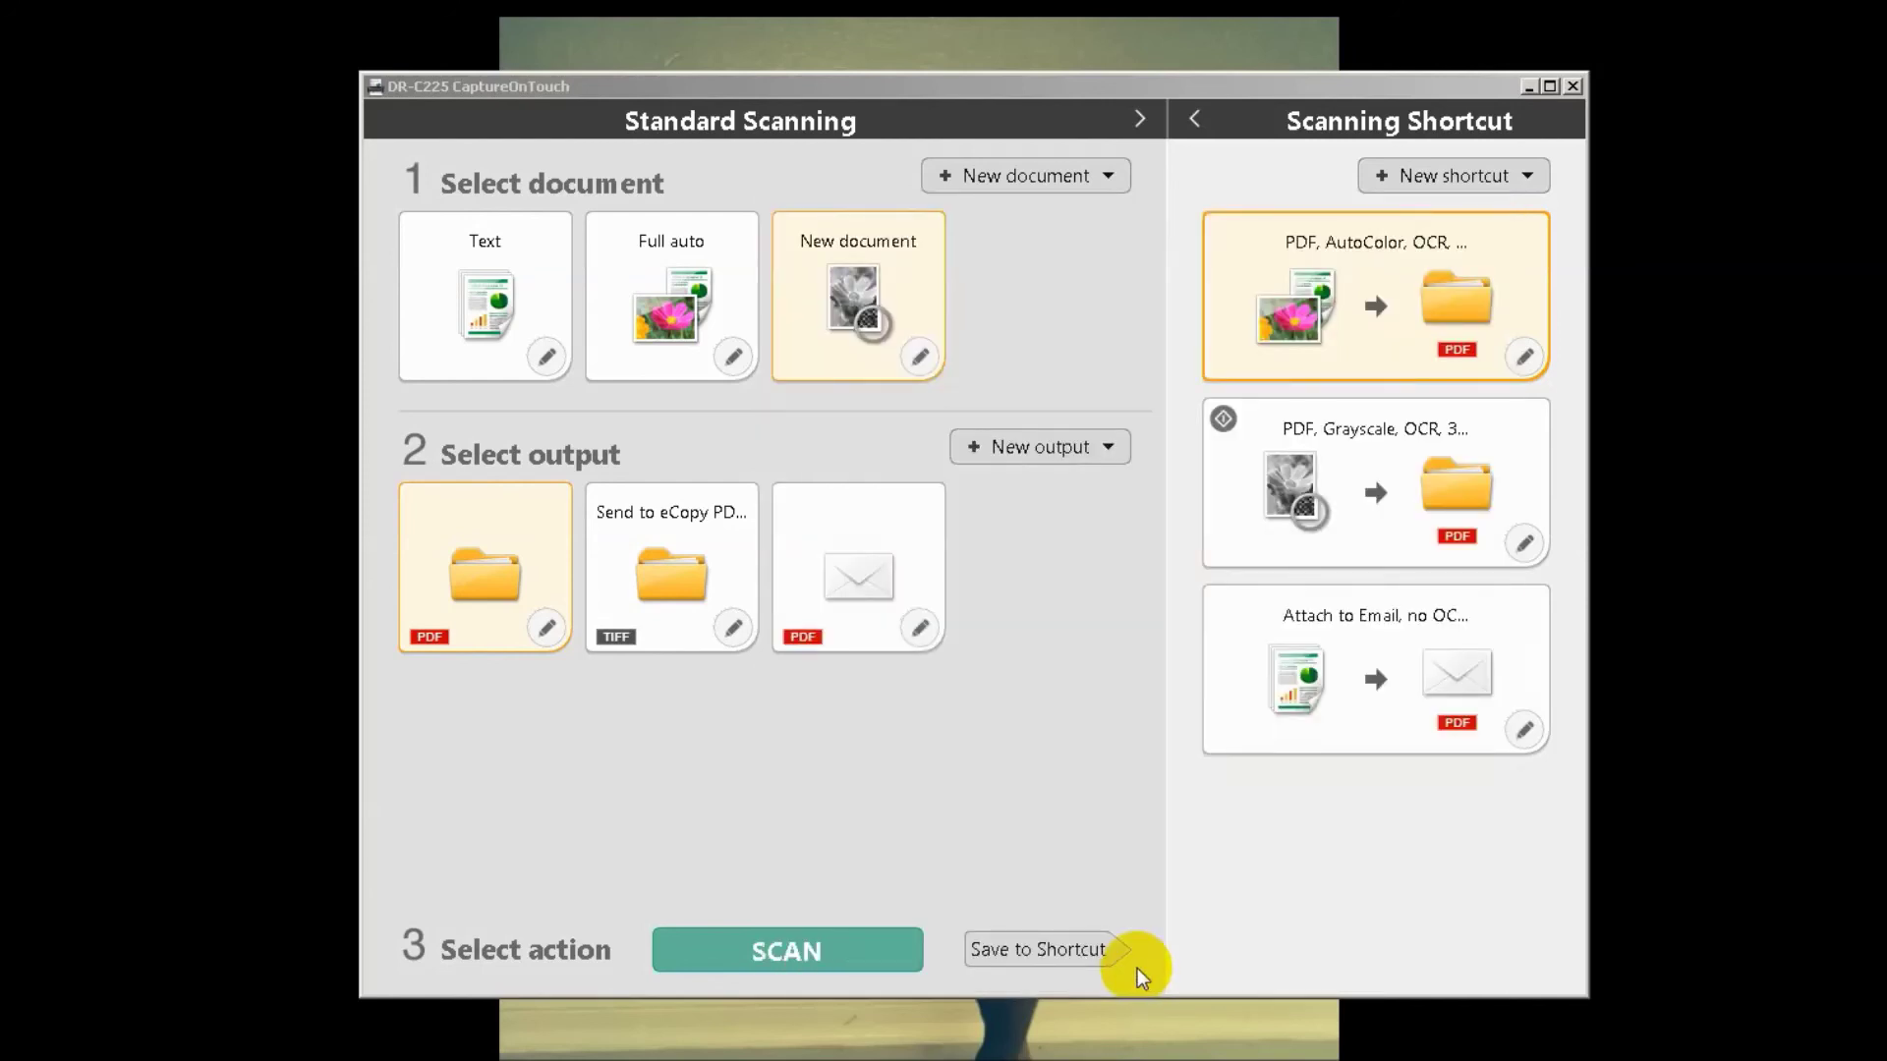